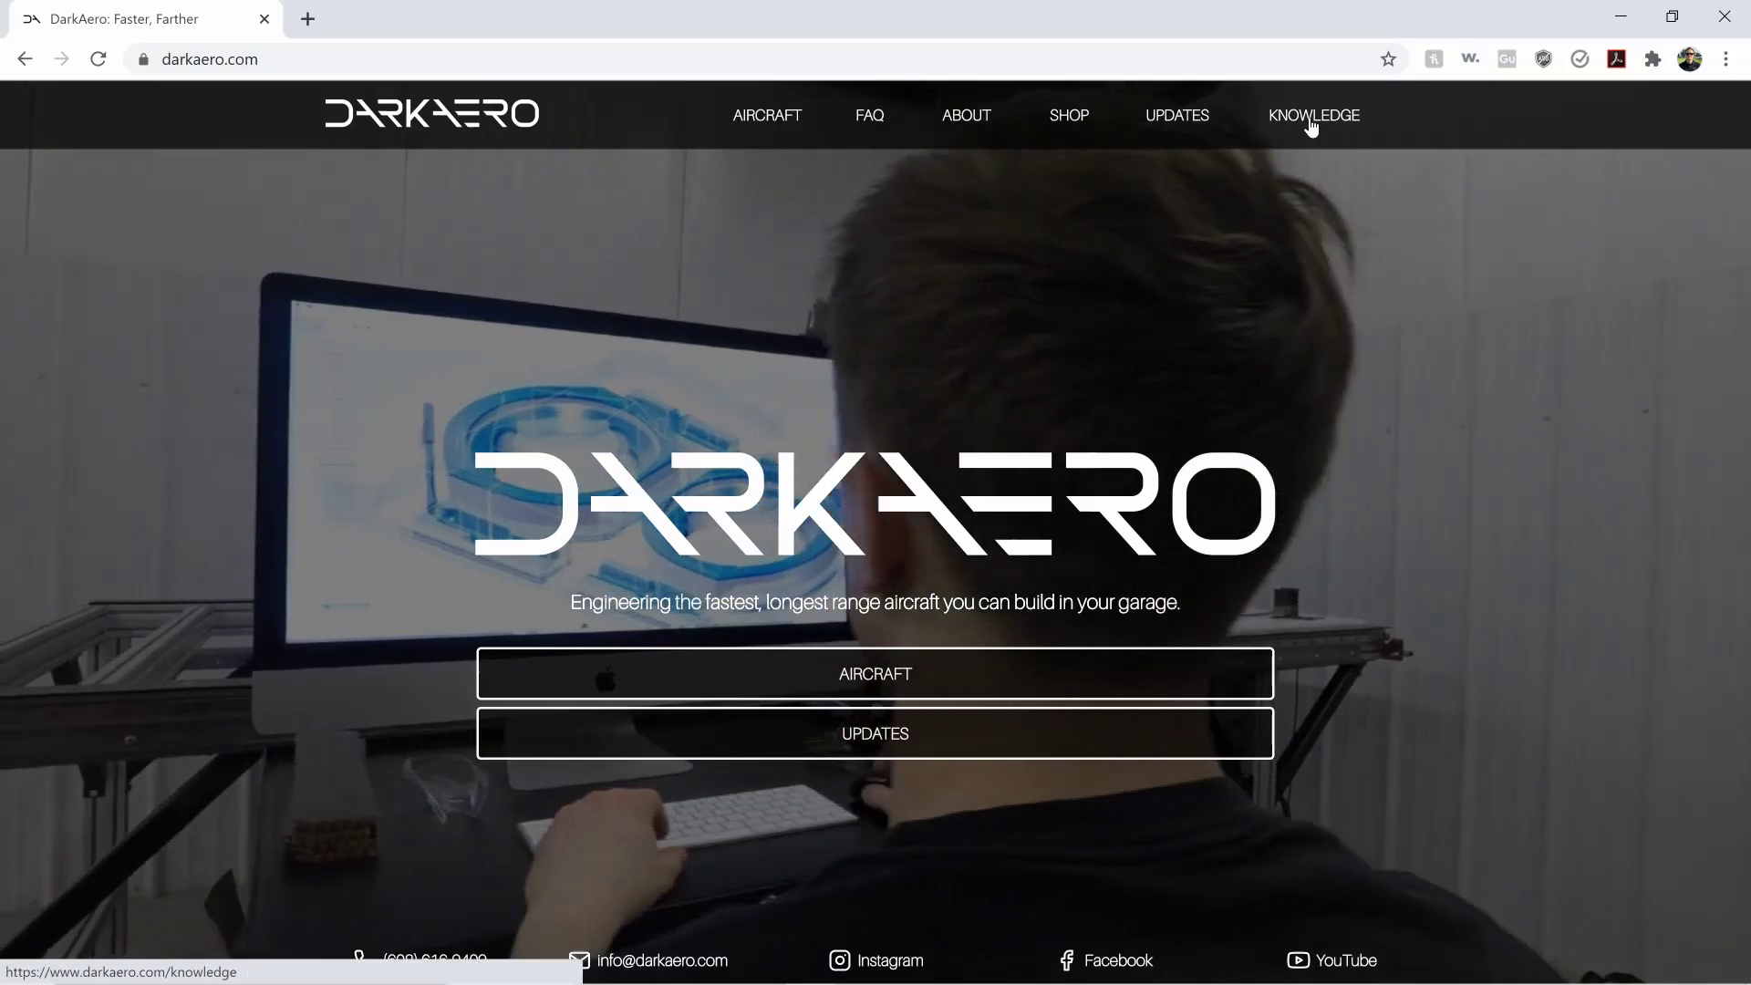
Go to the DarkAero Knowledge Base and open the Machining page to the embedded calculator spreadsheet
{"action": "left_click", "coordinate": [1311, 126]}
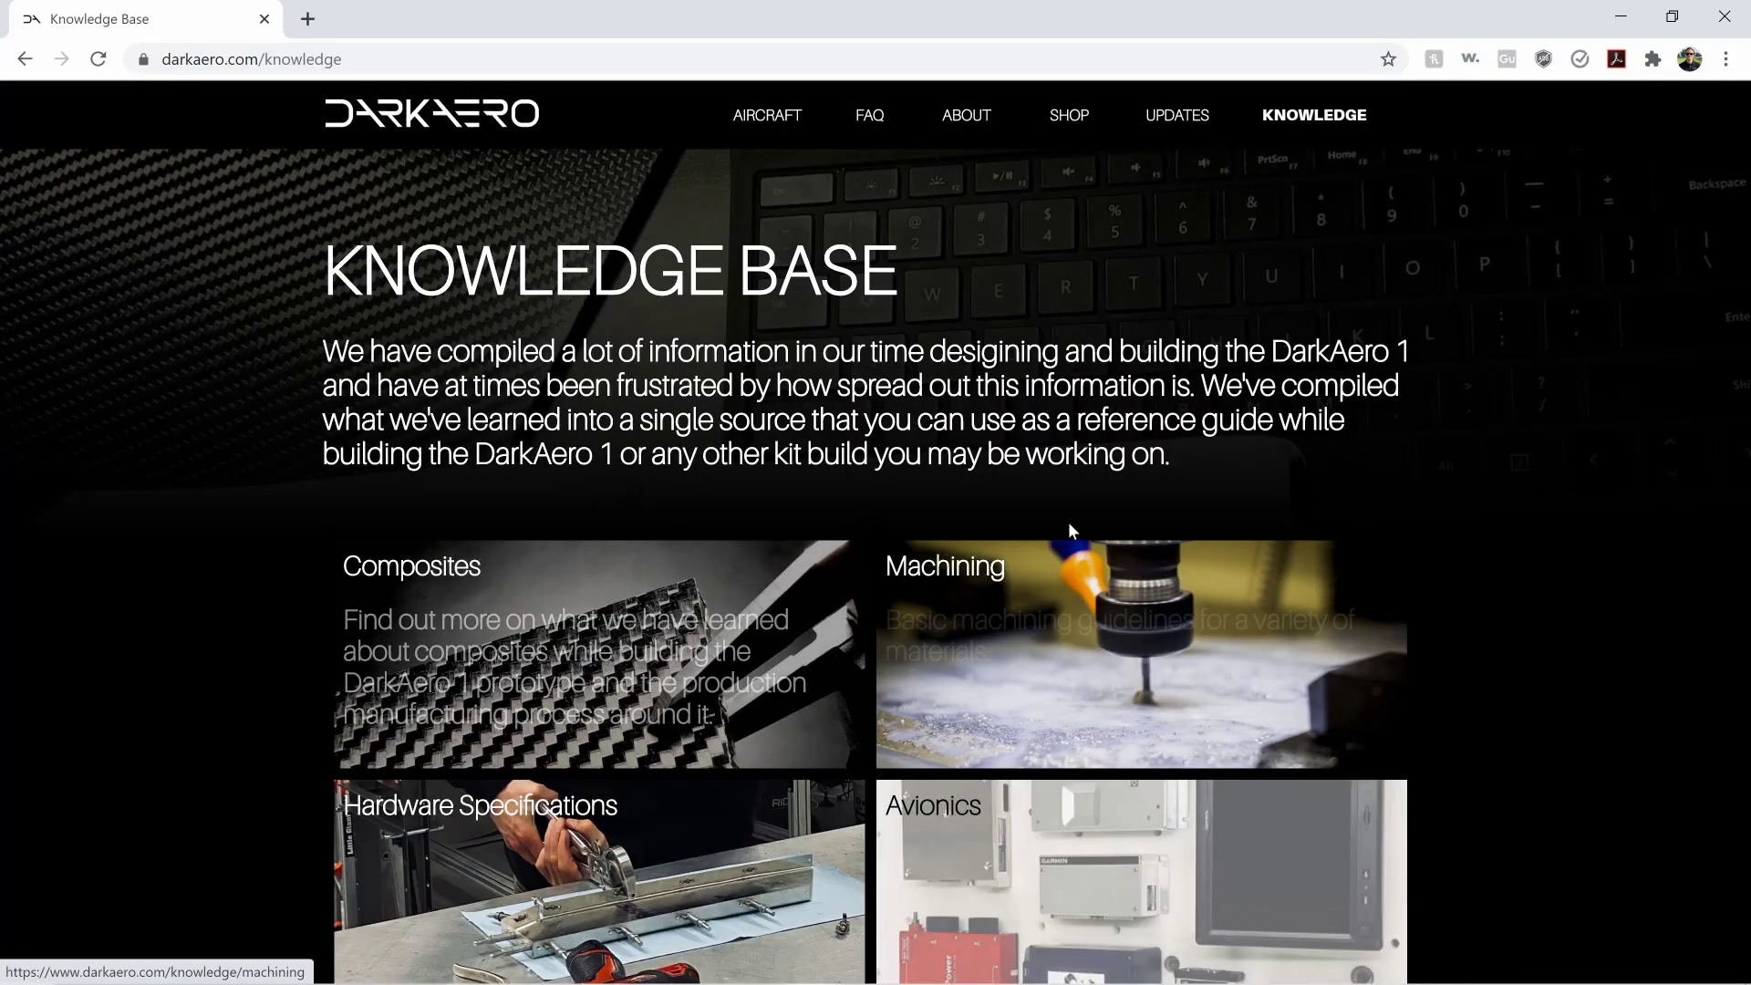
{"action": "scroll", "coordinate": [1004, 456], "scroll_direction": "down", "scroll_amount": 1}
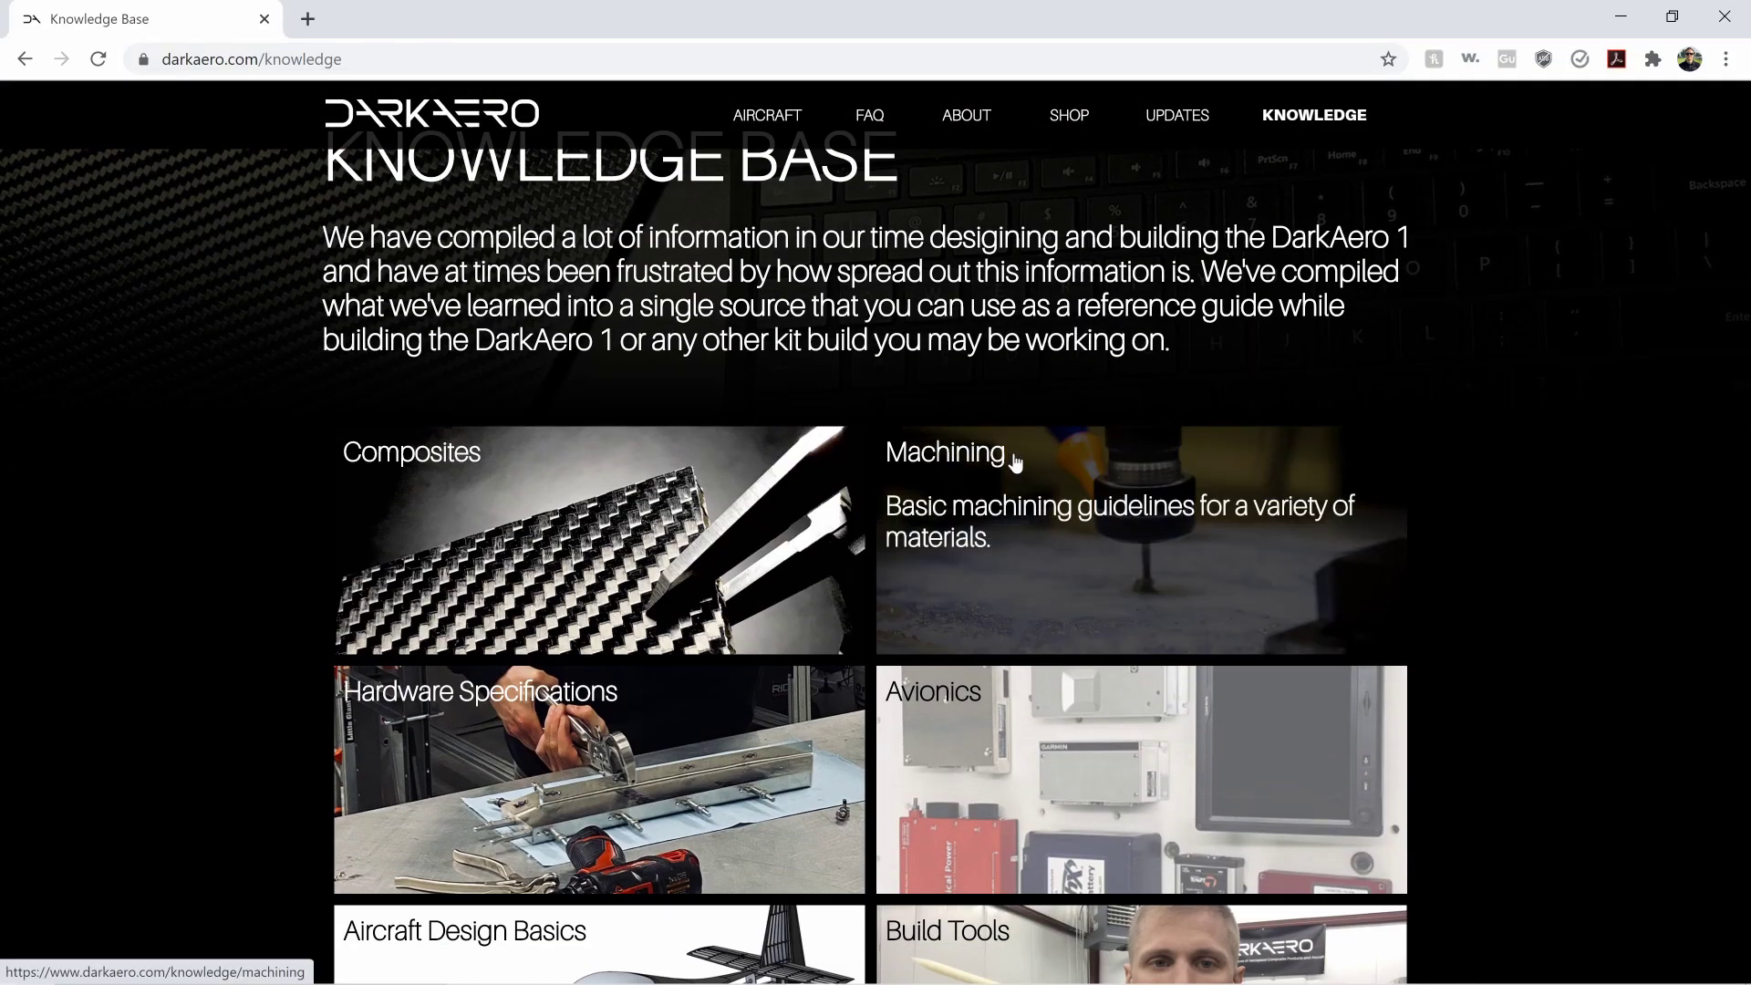
{"action": "left_click", "coordinate": [1053, 474]}
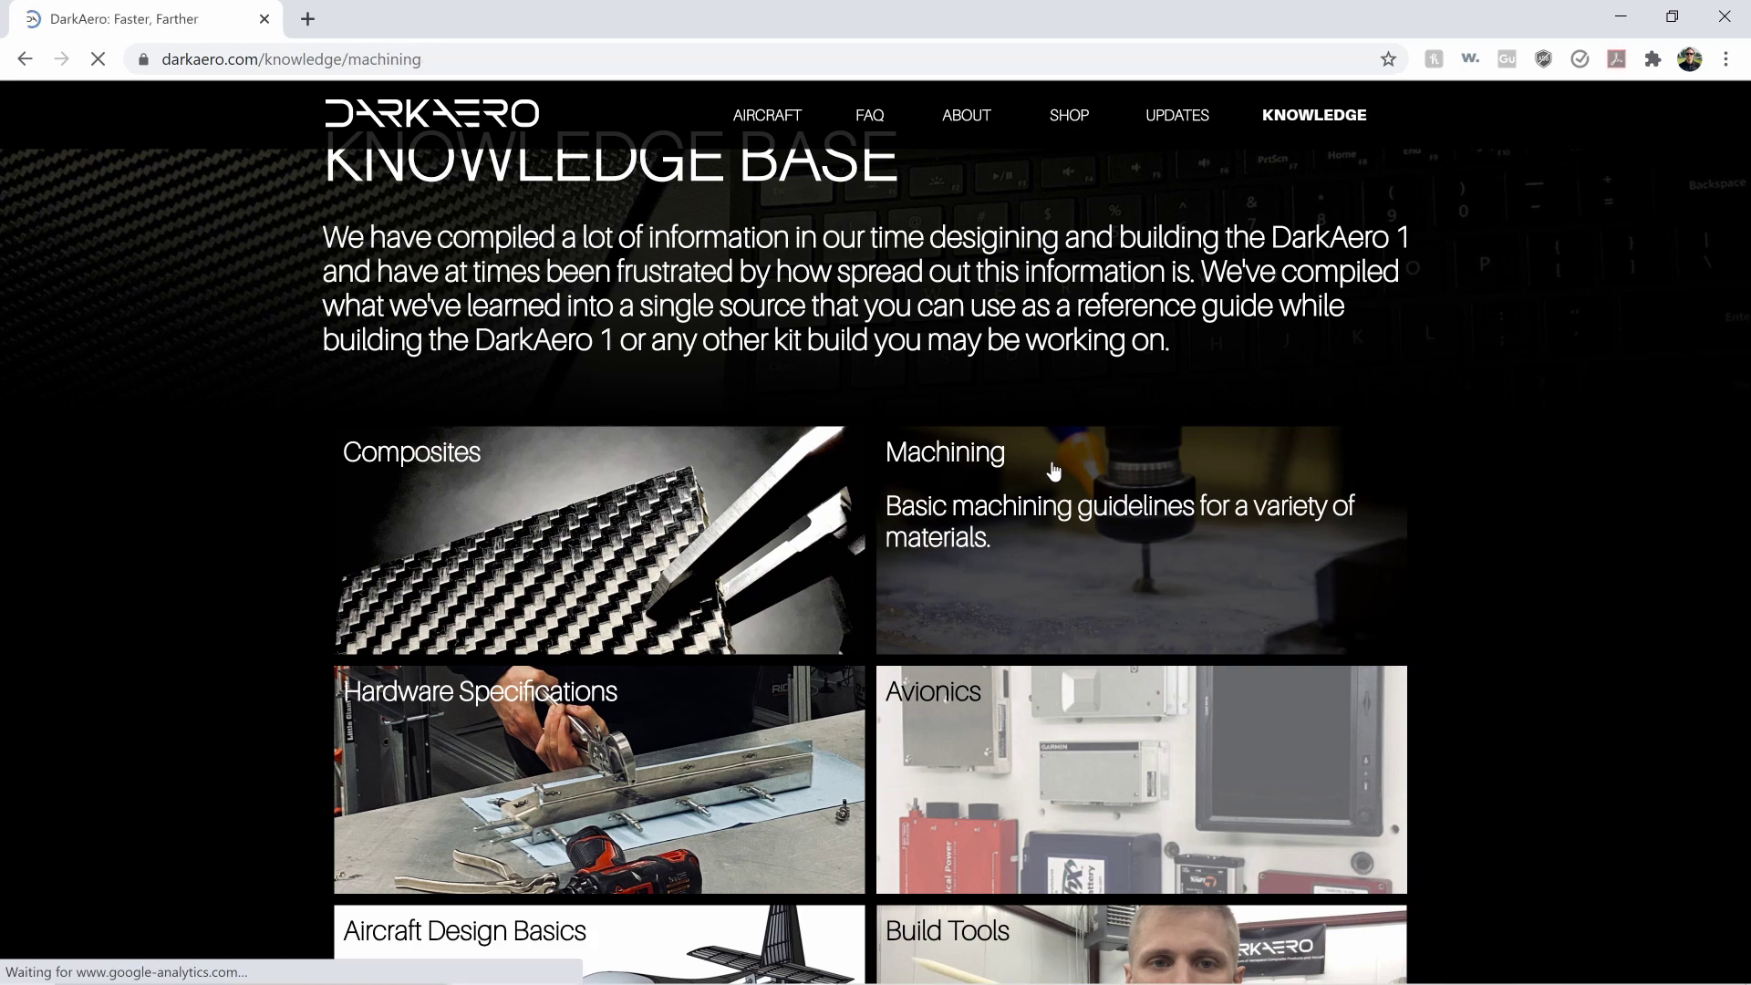
{"action": "scroll", "coordinate": [639, 301], "scroll_direction": "down", "scroll_amount": 1}
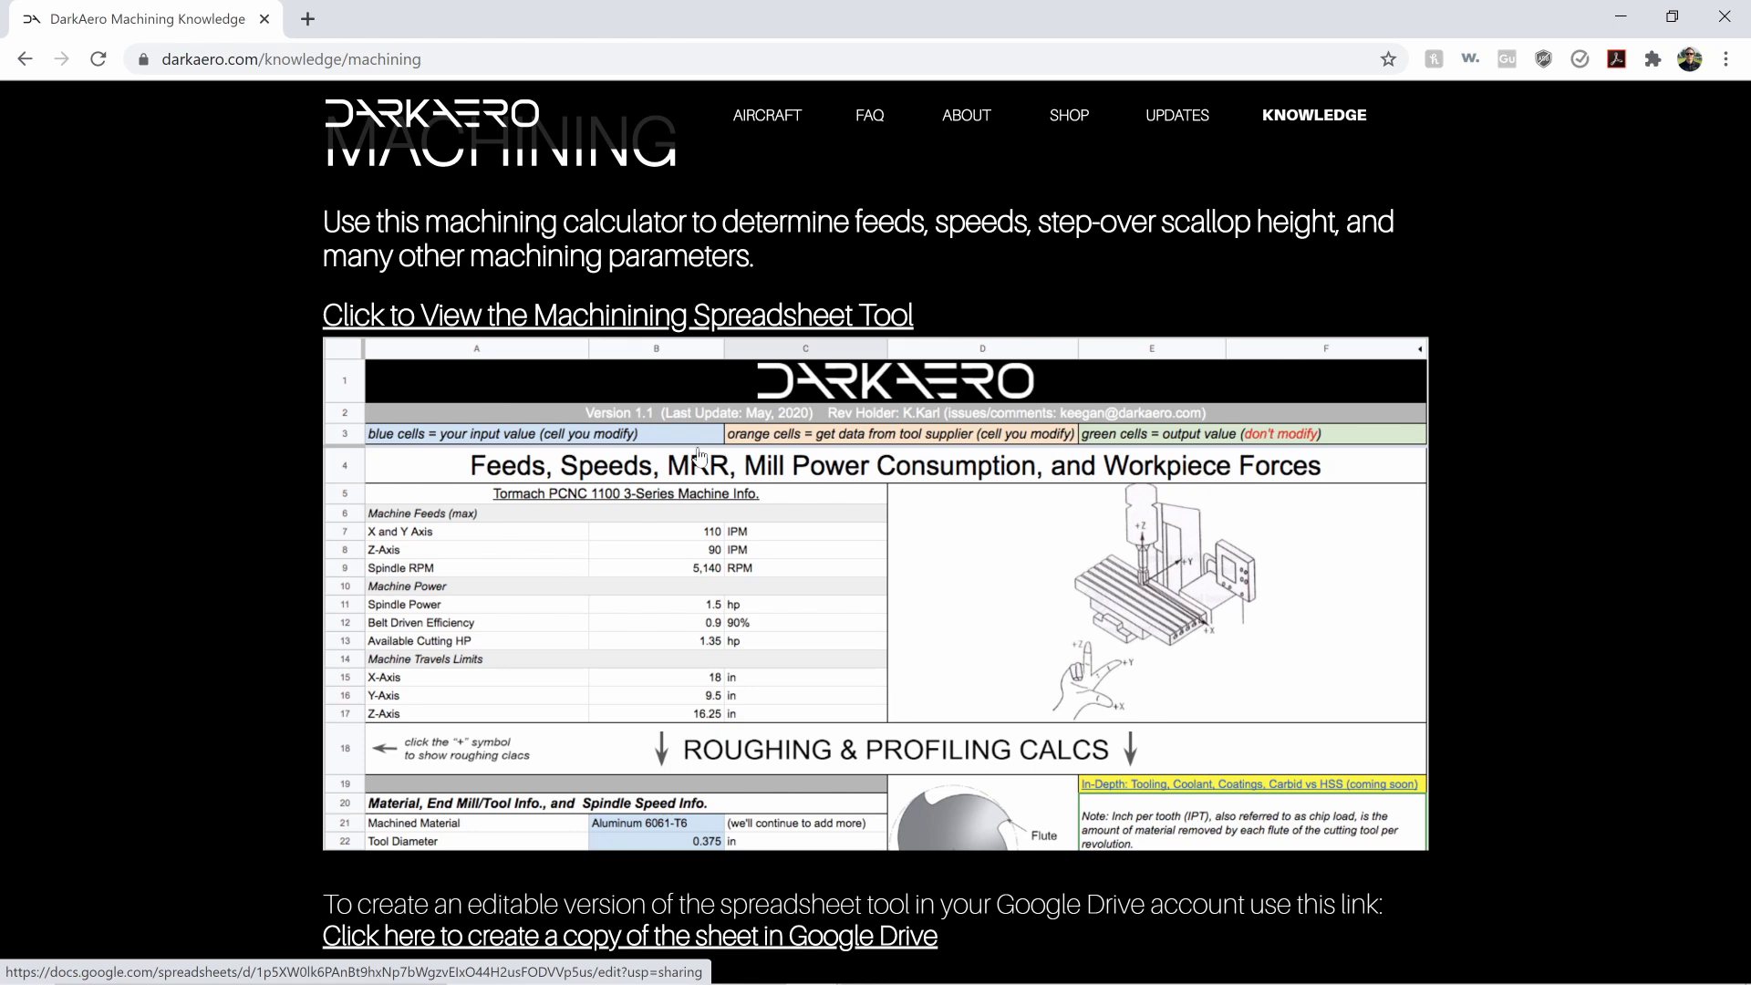
Open the DarkAero Machining Calculator and preview the Machining Calcs sheet with its Tormach PCNC 1100 values
{"action": "left_click", "coordinate": [662, 415]}
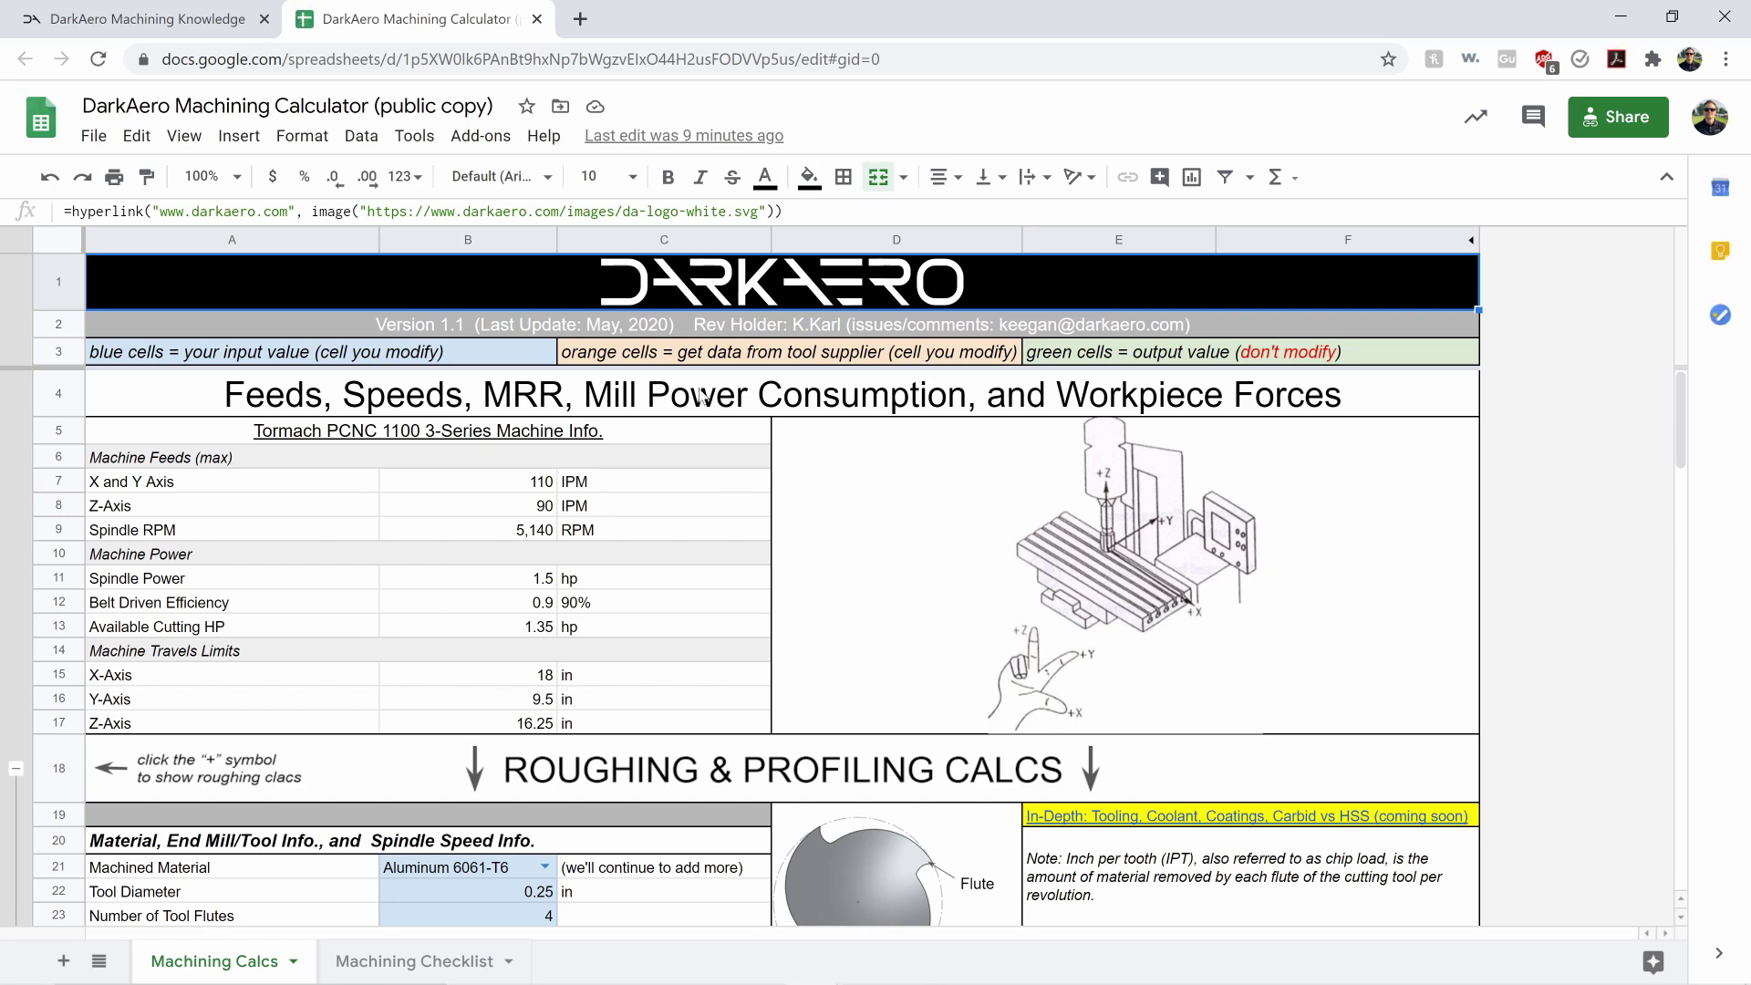
{"action": "scroll", "coordinate": [576, 693], "scroll_direction": "down", "scroll_amount": 2}
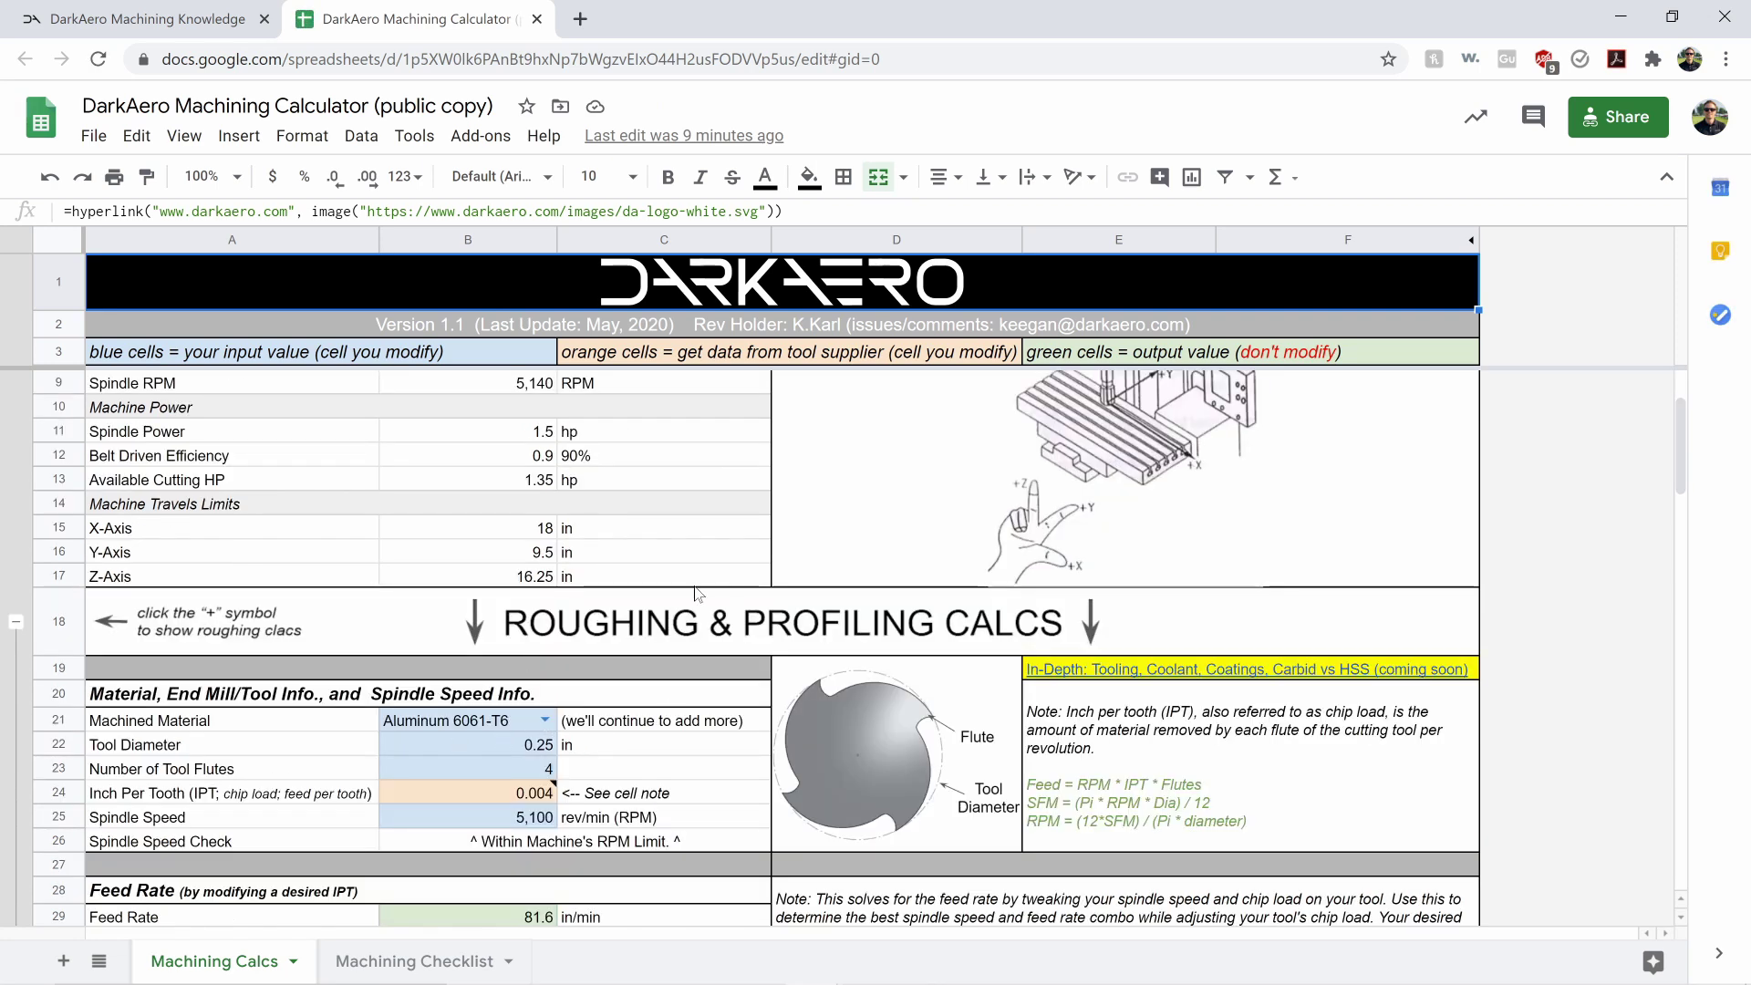
{"action": "scroll", "coordinate": [649, 522], "scroll_direction": "up", "scroll_amount": 2}
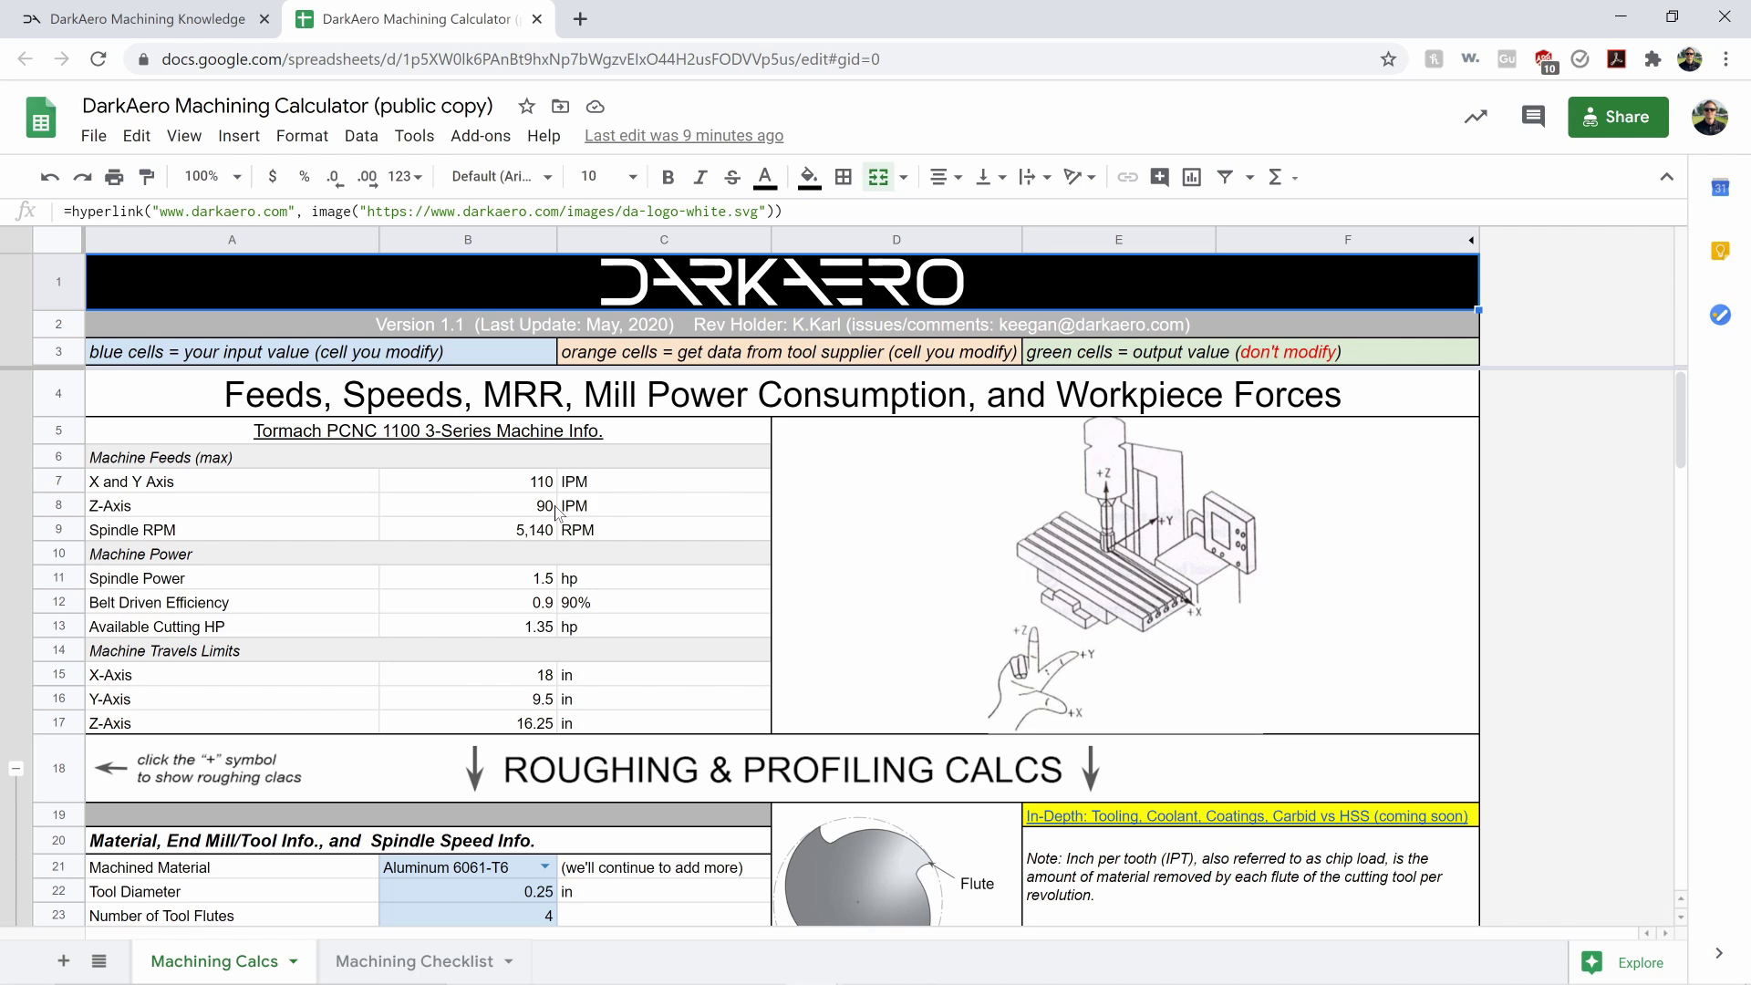
{"action": "scroll", "coordinate": [555, 511], "scroll_direction": "down", "scroll_amount": 2}
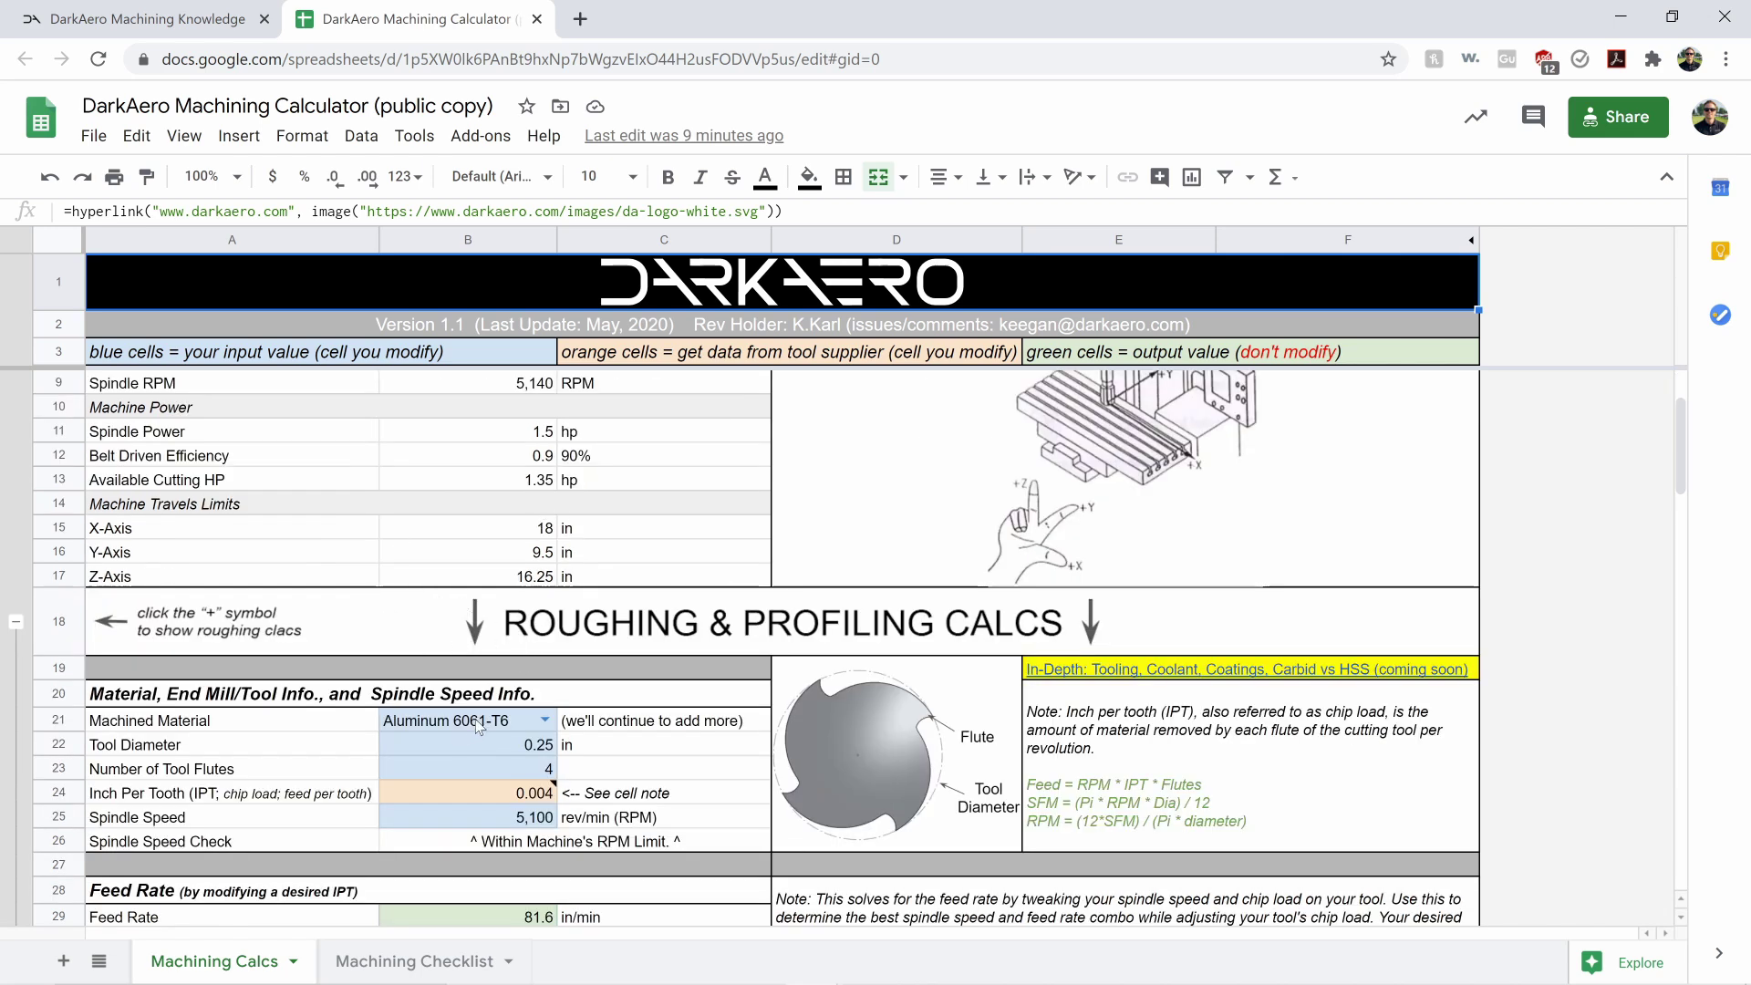
{"action": "scroll", "coordinate": [575, 611], "scroll_direction": "up", "scroll_amount": 2}
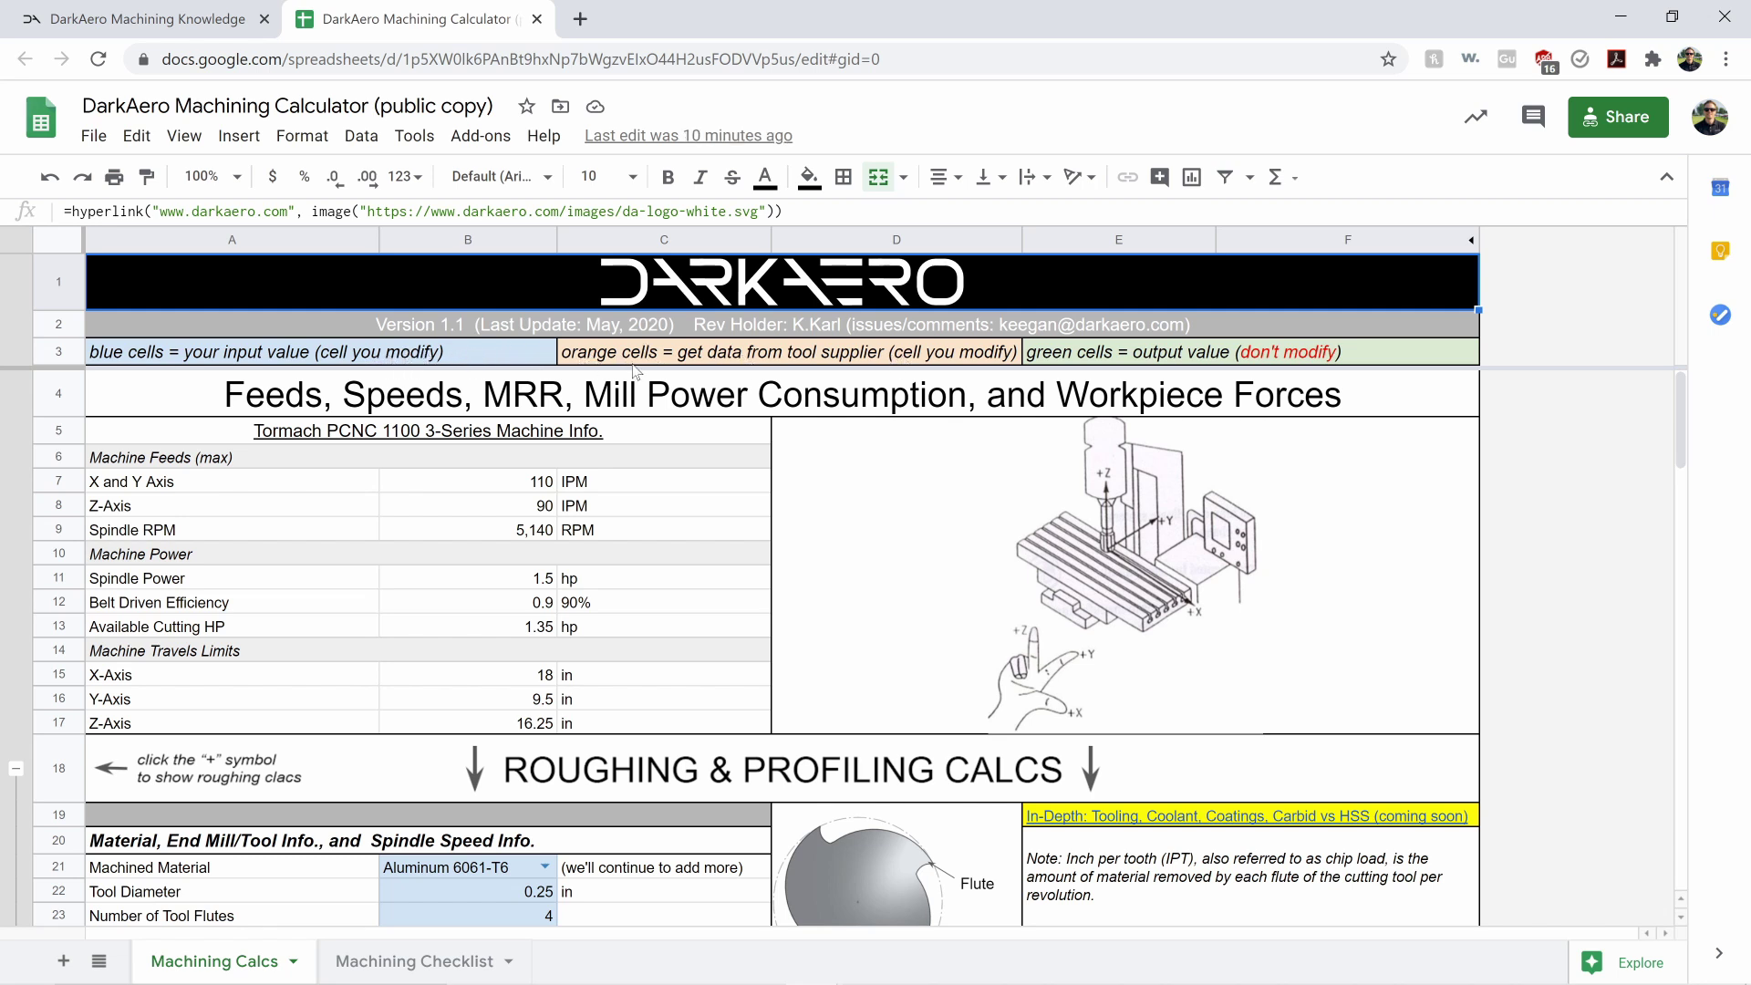
{"action": "left_click", "coordinate": [701, 363]}
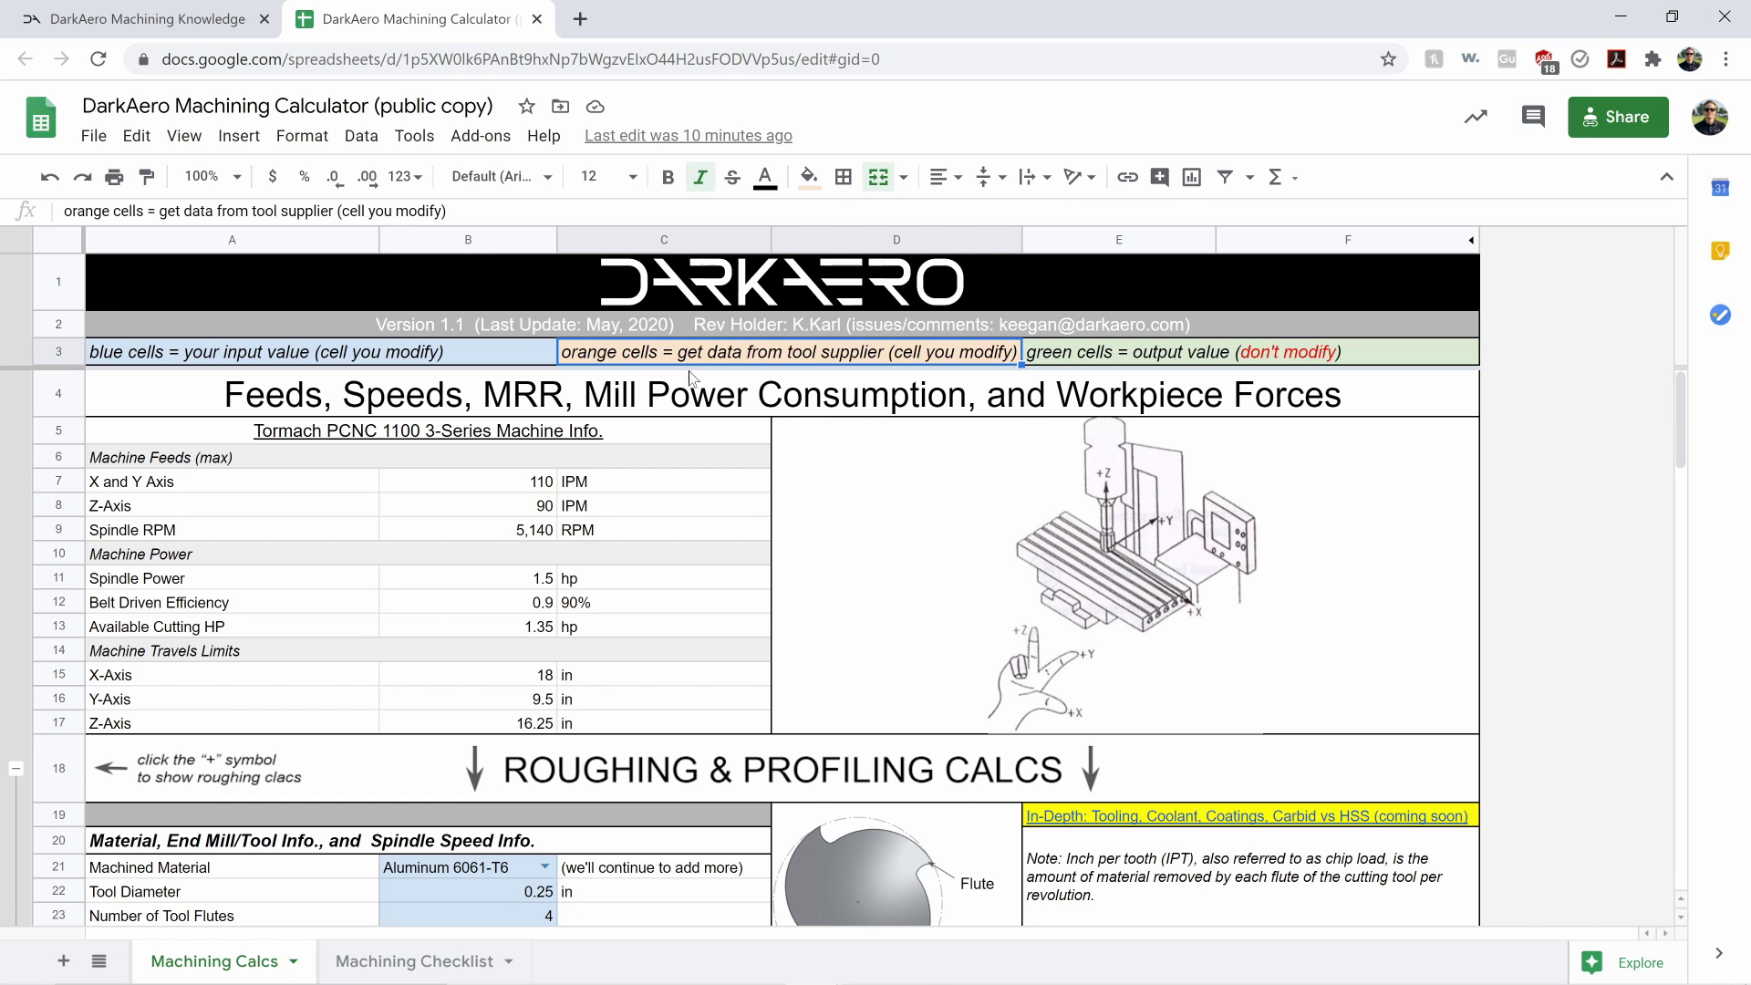
{"action": "left_click", "coordinate": [1092, 364]}
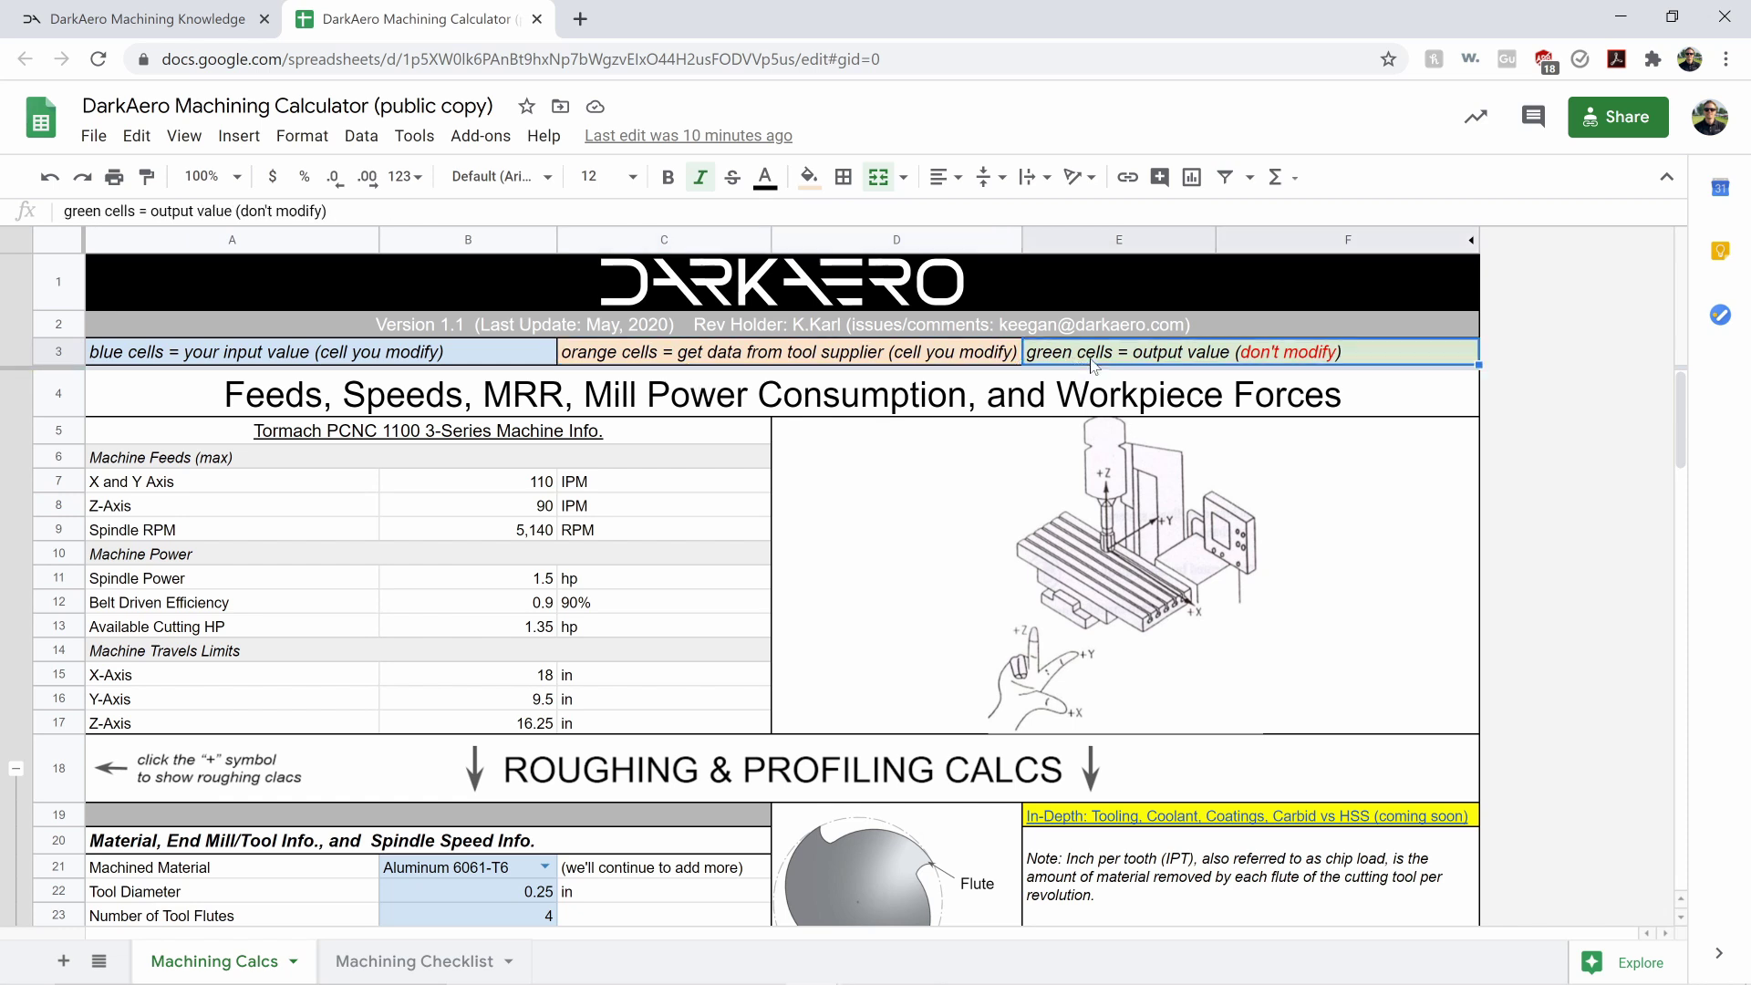
{"action": "left_click", "coordinate": [664, 528]}
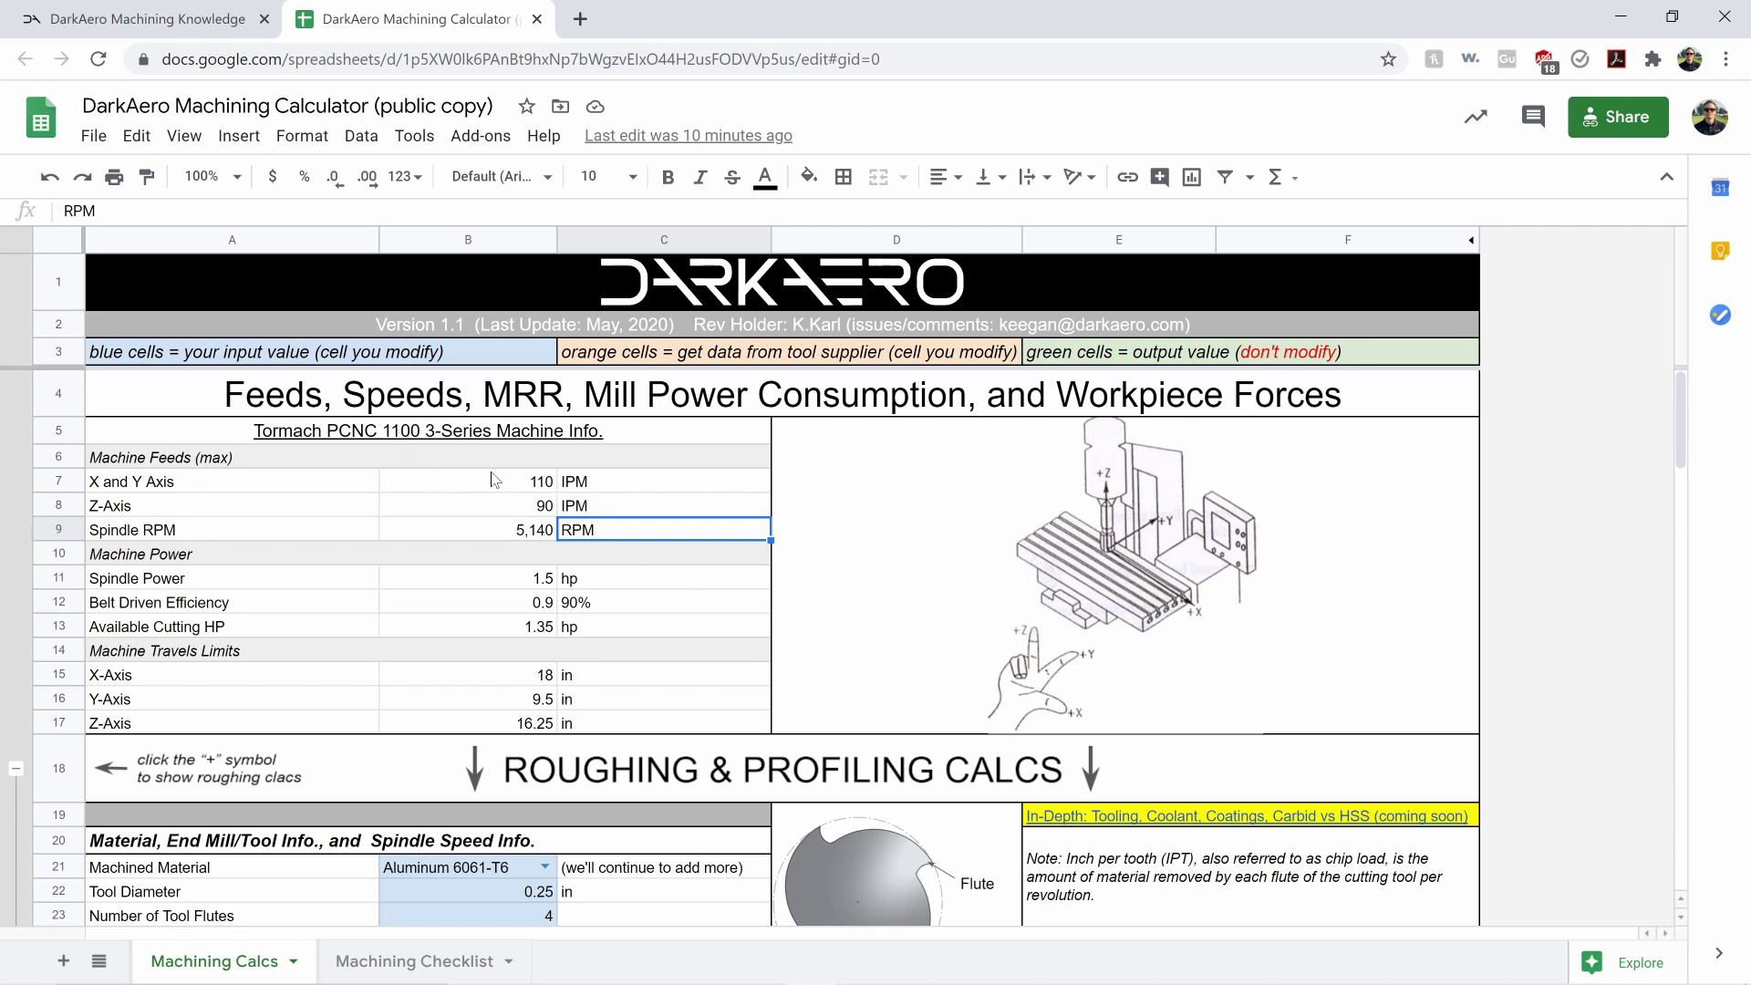
{"action": "scroll", "coordinate": [493, 479], "scroll_direction": "down", "scroll_amount": 2}
{"action": "scroll", "coordinate": [561, 497], "scroll_direction": "up", "scroll_amount": 2}
{"action": "left_click_drag", "start_coordinate": [516, 484], "coordinate": [518, 531]}
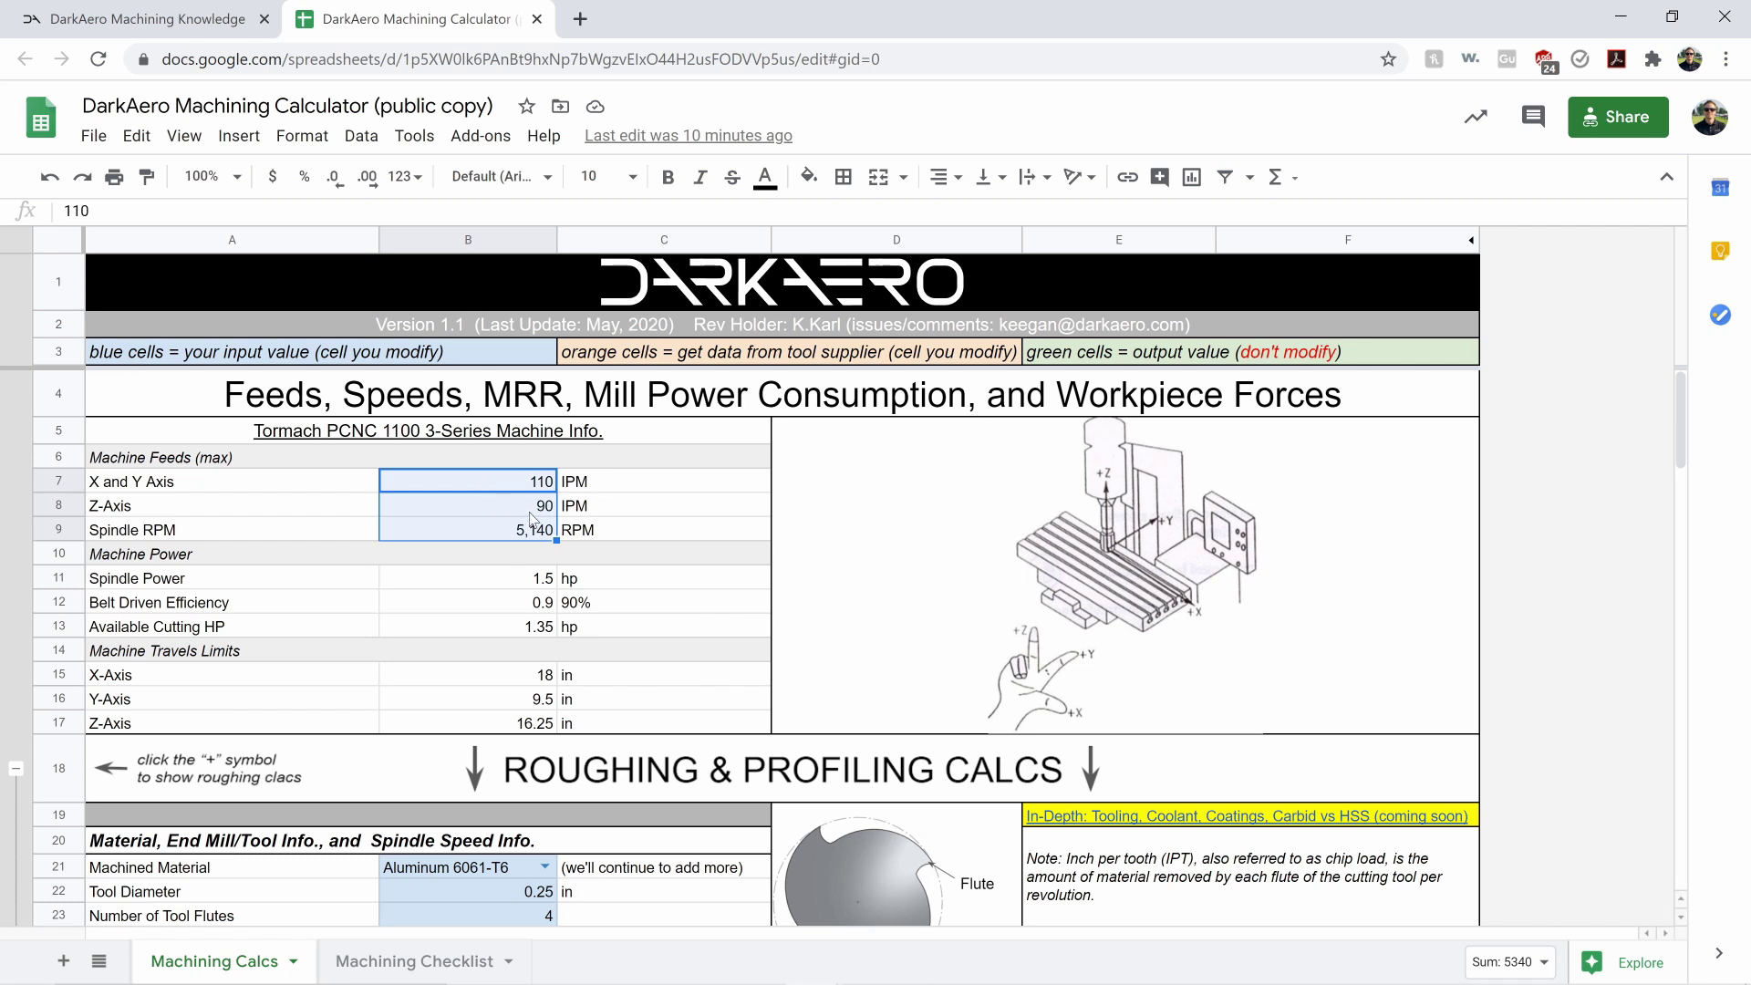
{"action": "left_click", "coordinate": [685, 529]}
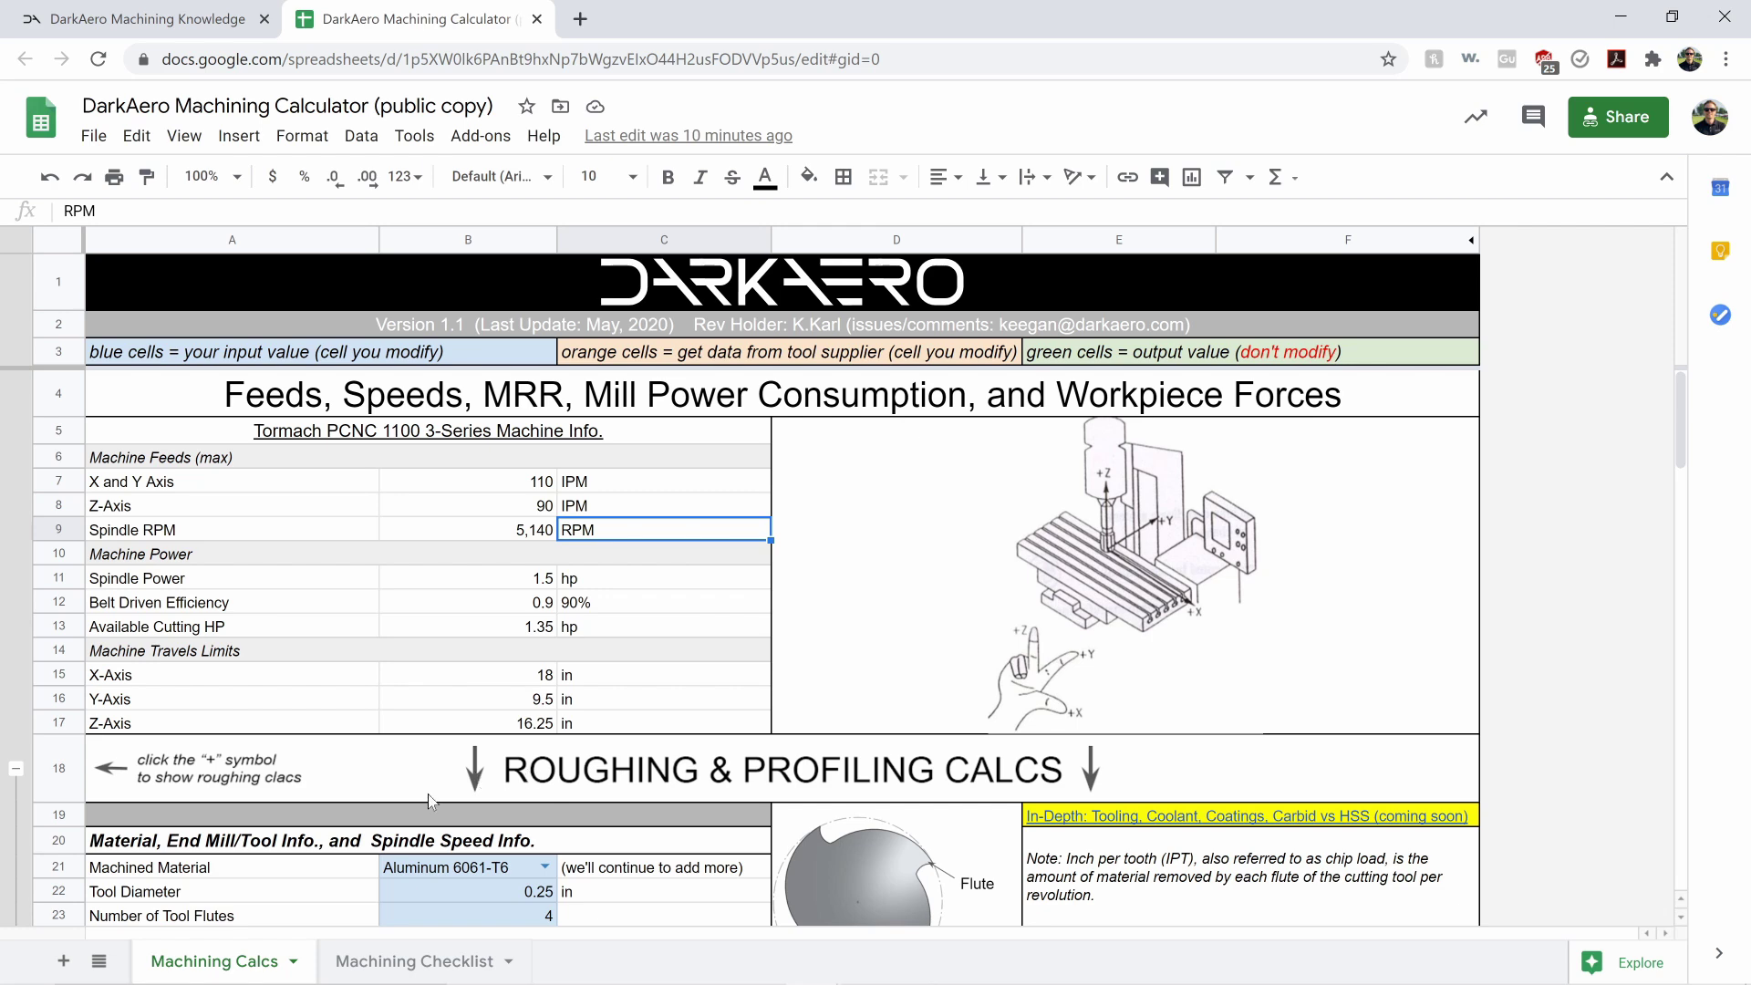
{"action": "scroll", "coordinate": [546, 793], "scroll_direction": "down", "scroll_amount": 3}
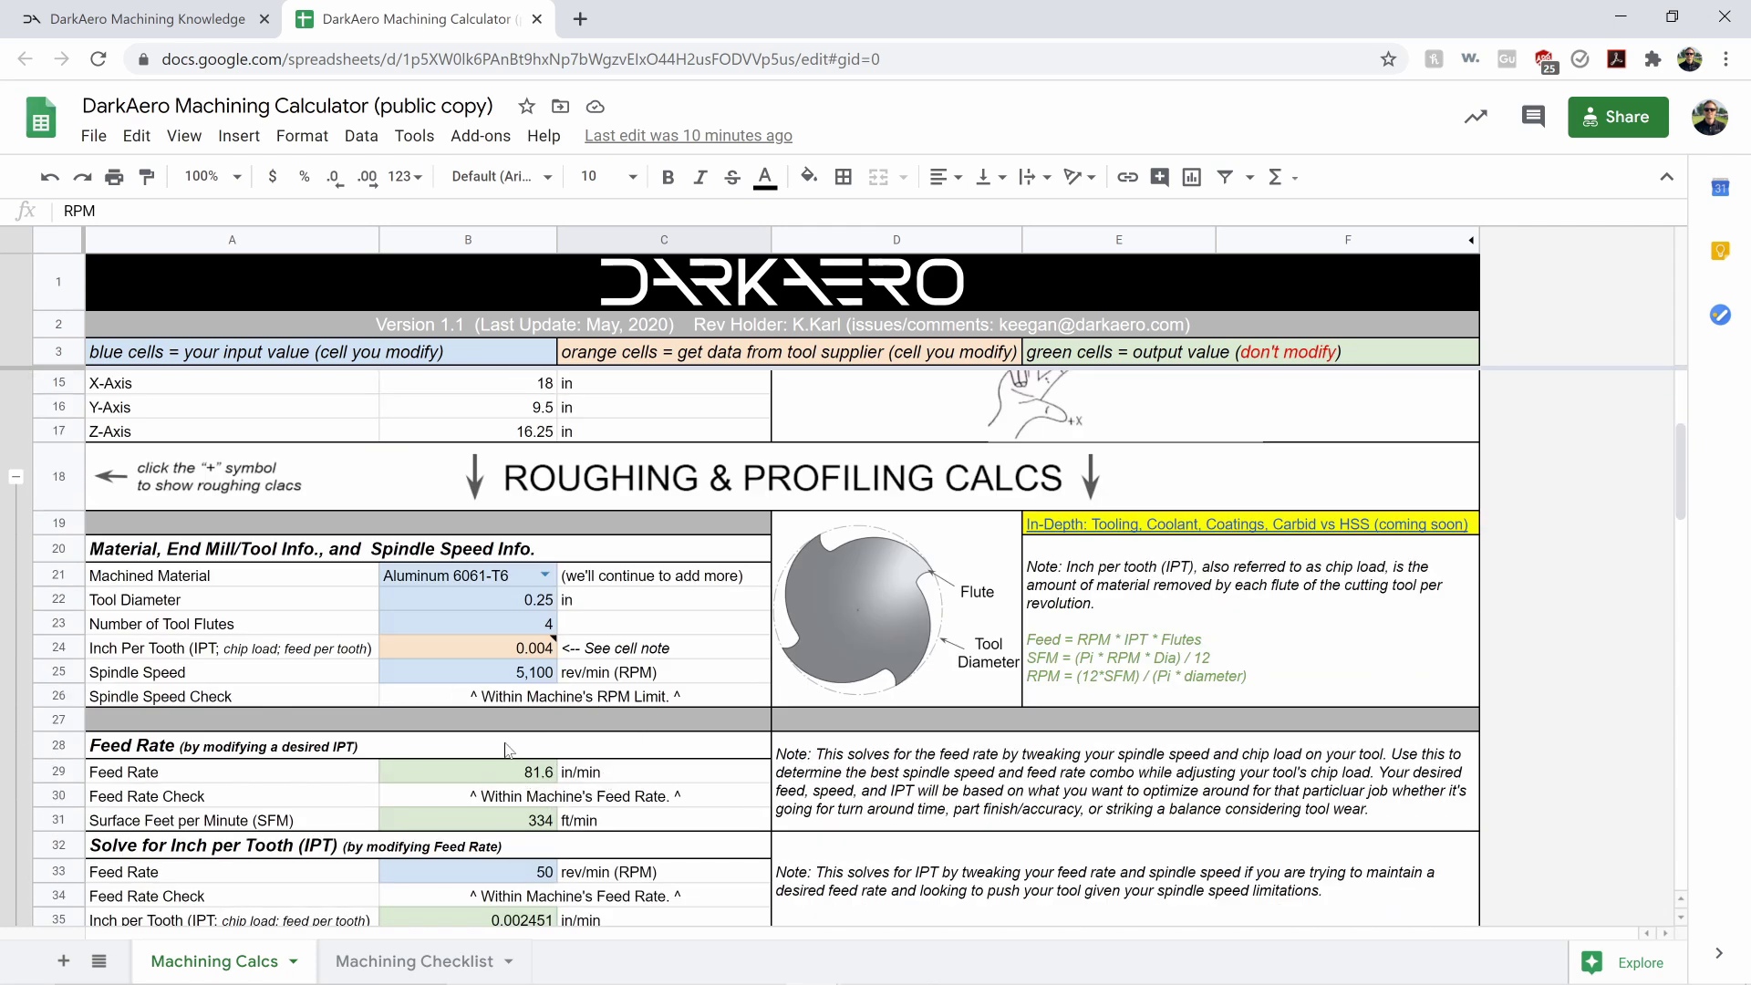
{"action": "scroll", "coordinate": [561, 771], "scroll_direction": "up", "scroll_amount": 3}
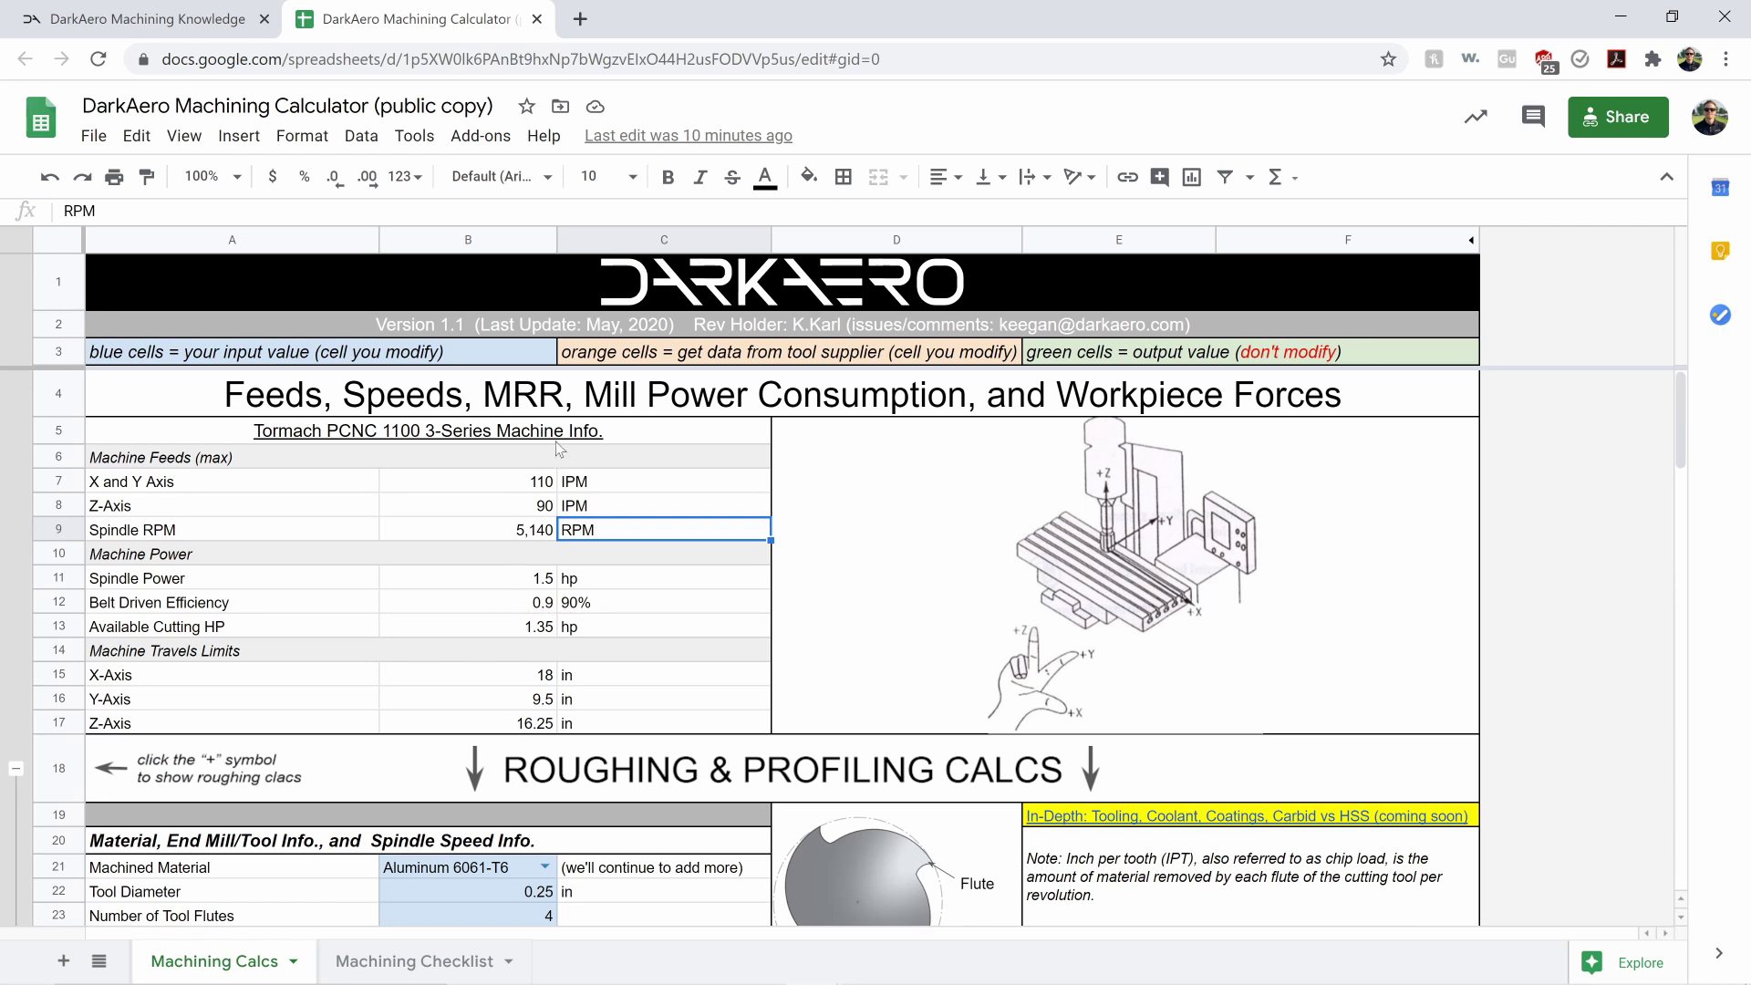
{"action": "left_click", "coordinate": [635, 436]}
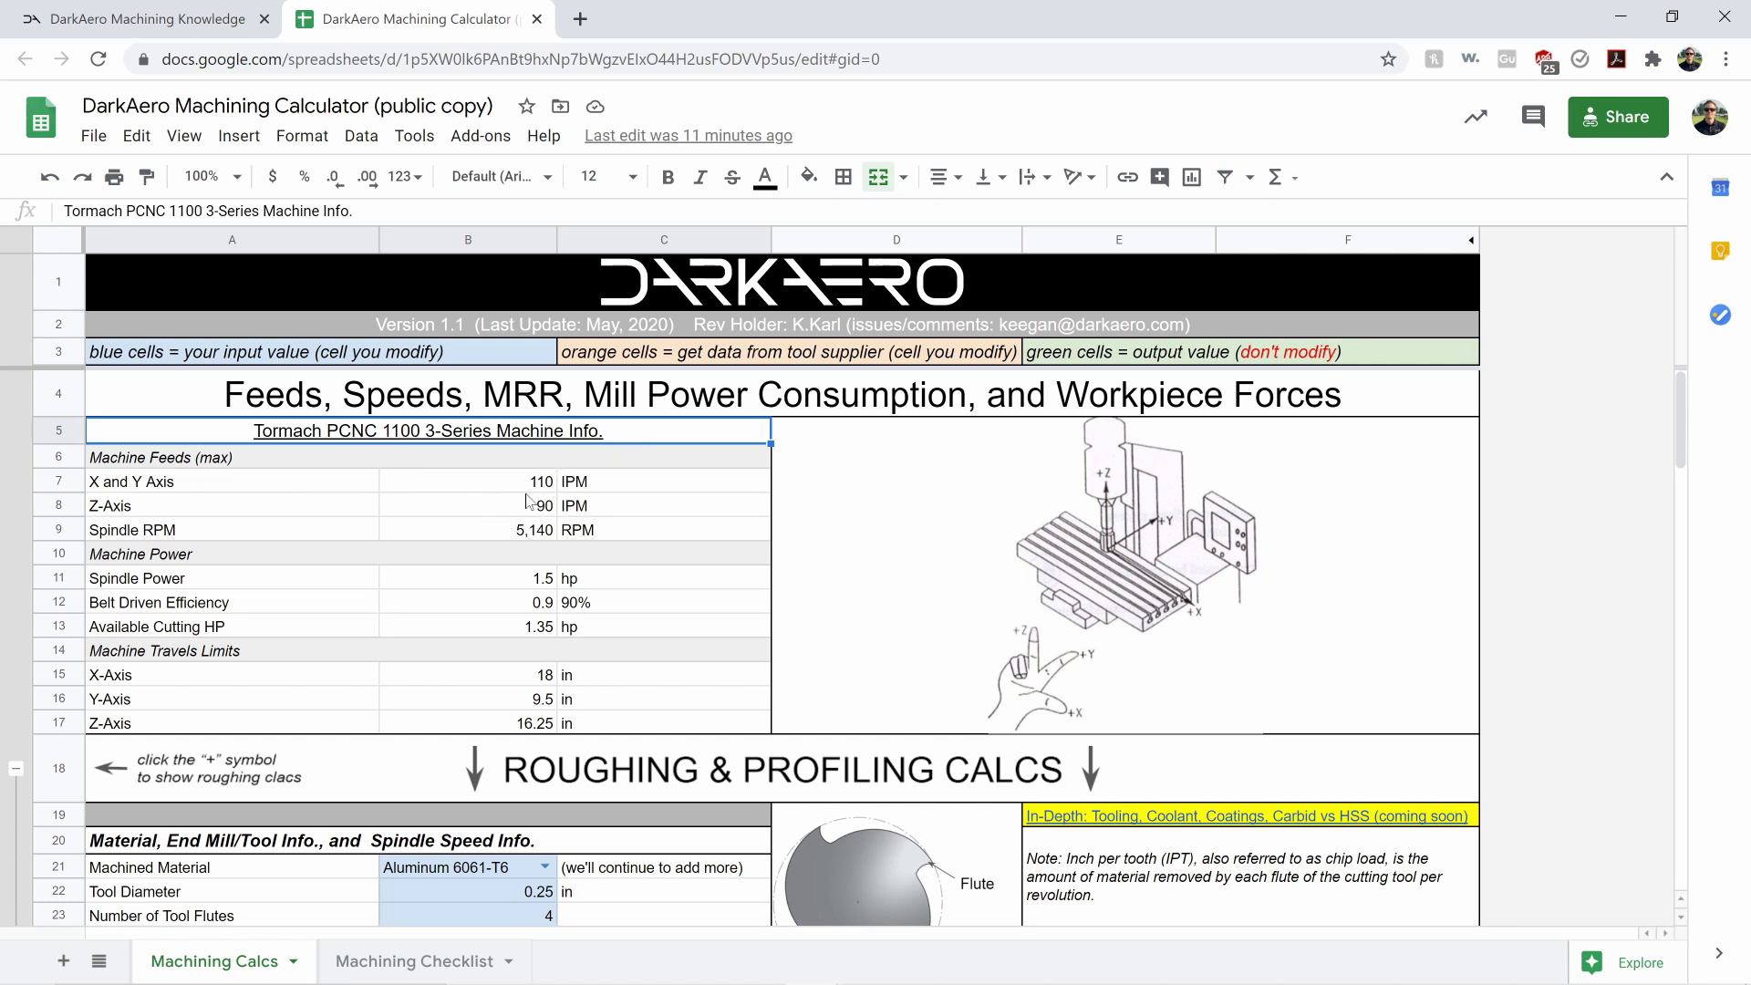
{"action": "left_click_drag", "start_coordinate": [533, 482], "coordinate": [529, 531]}
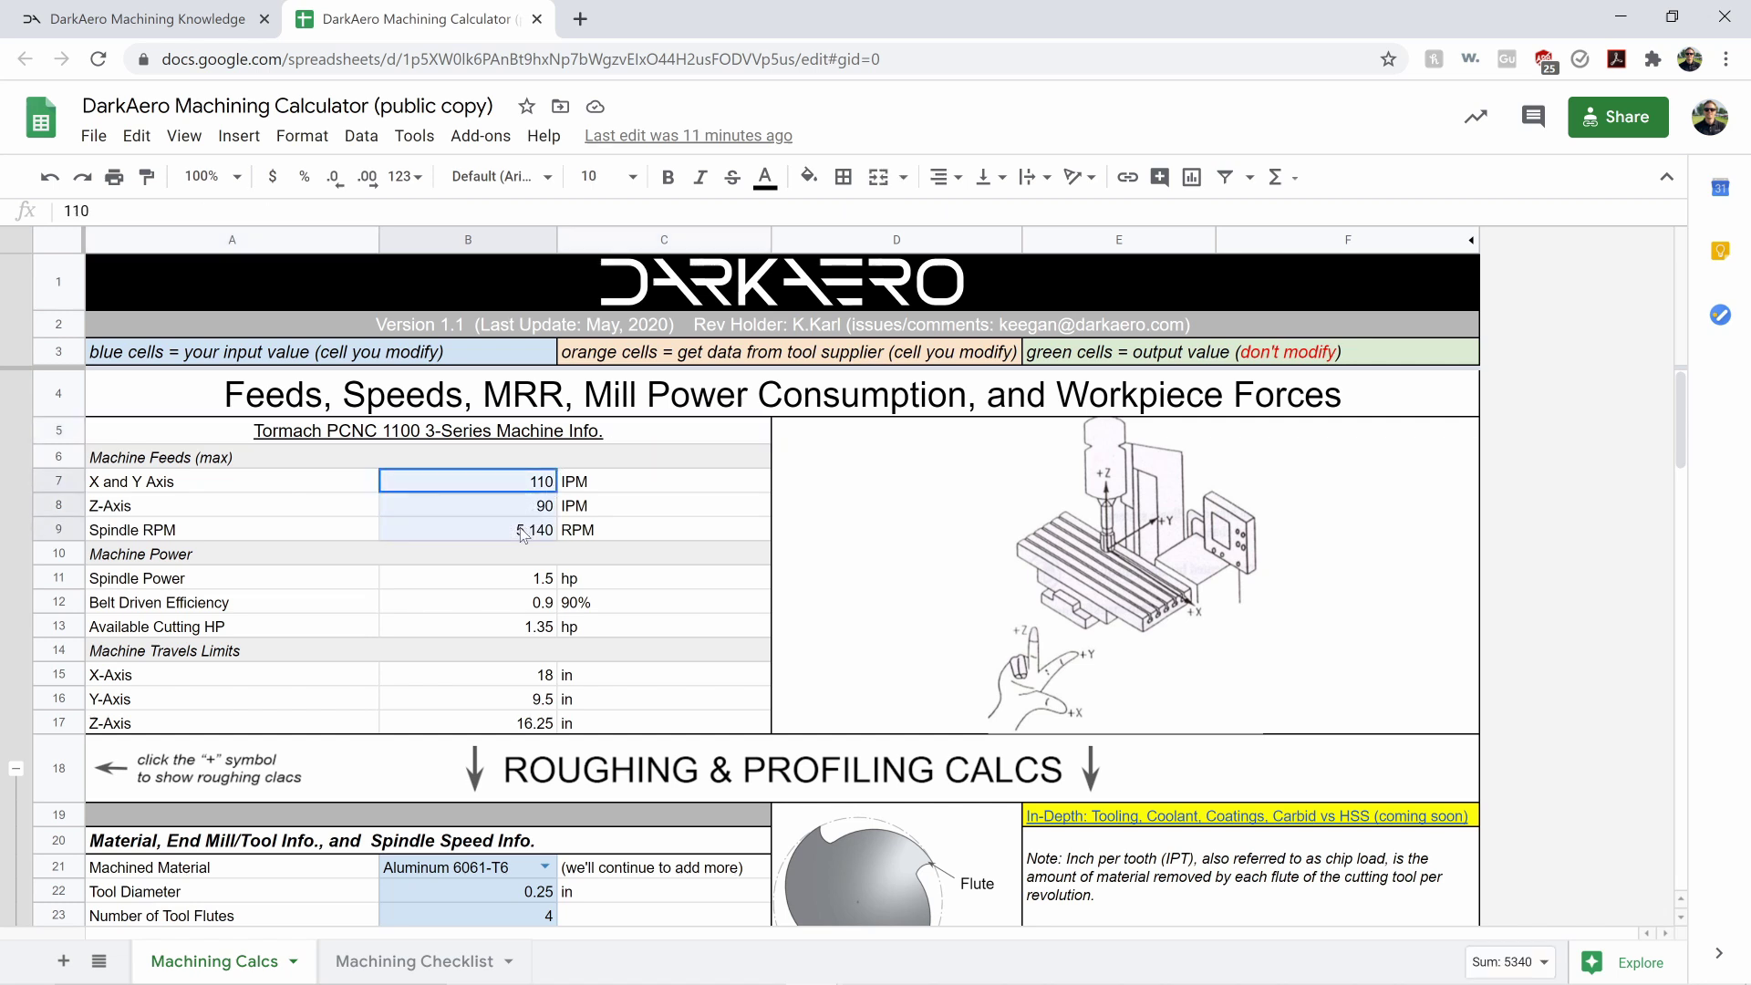
{"action": "left_click", "coordinate": [525, 581]}
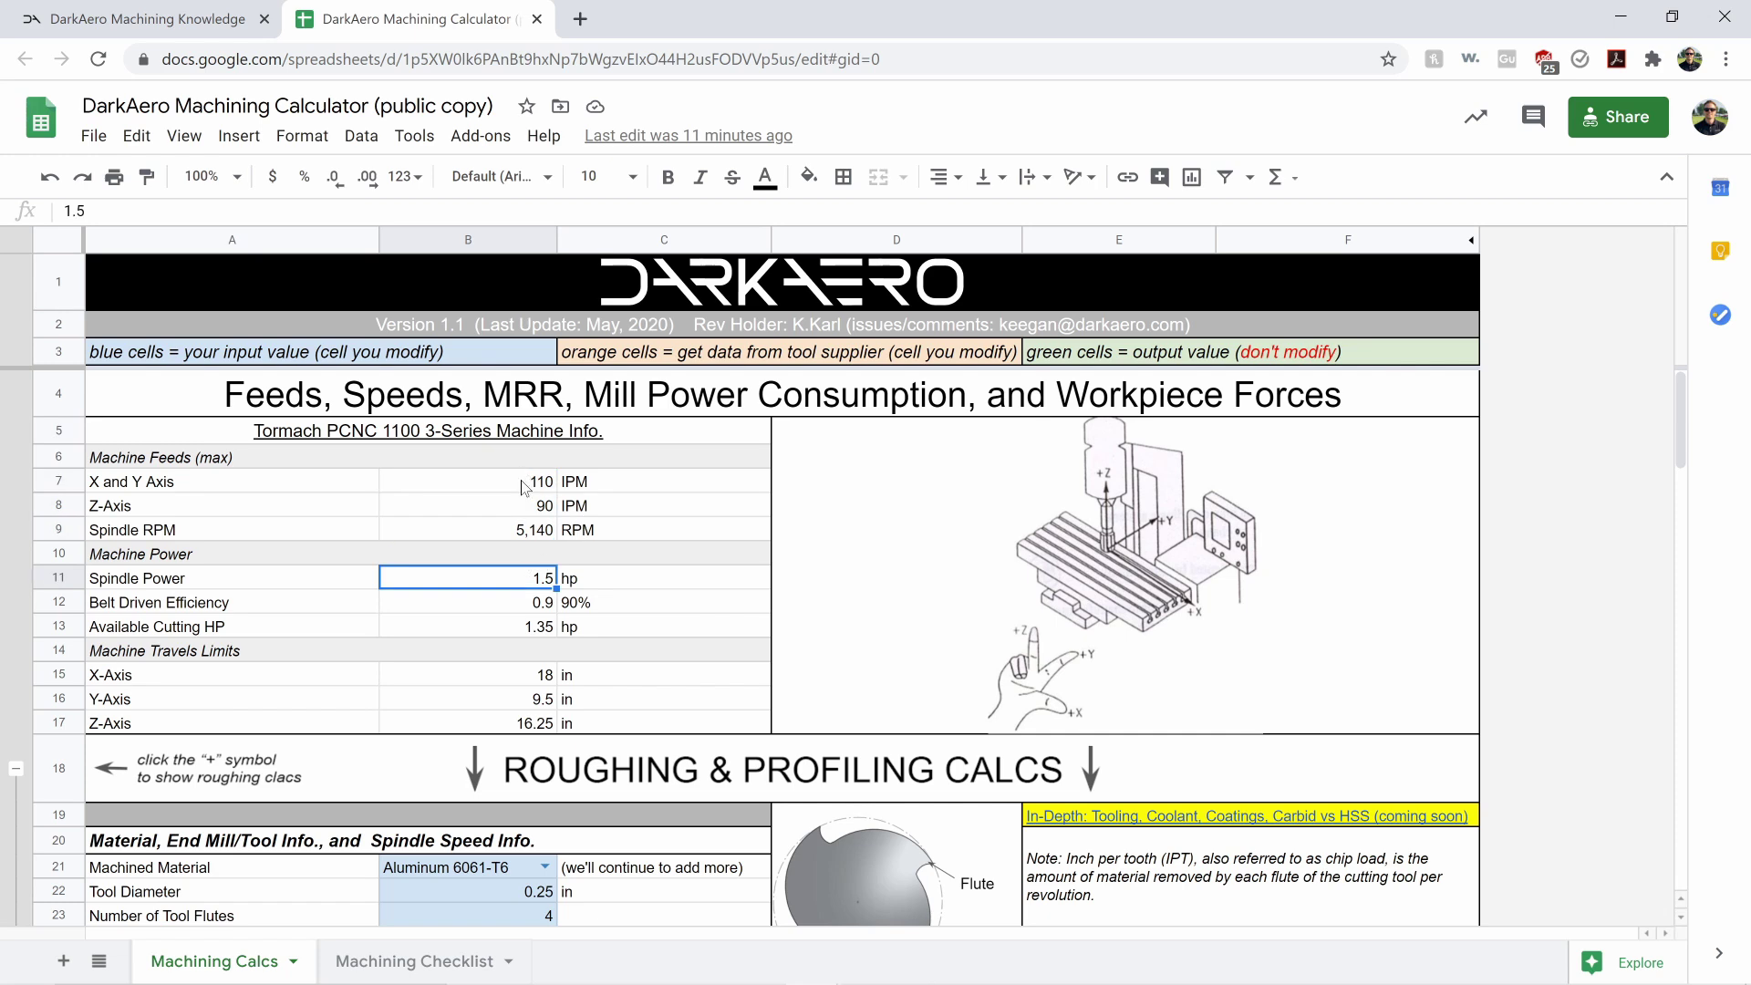
{"action": "left_click_drag", "start_coordinate": [525, 489], "coordinate": [527, 533]}
{"action": "left_click", "coordinate": [595, 509]}
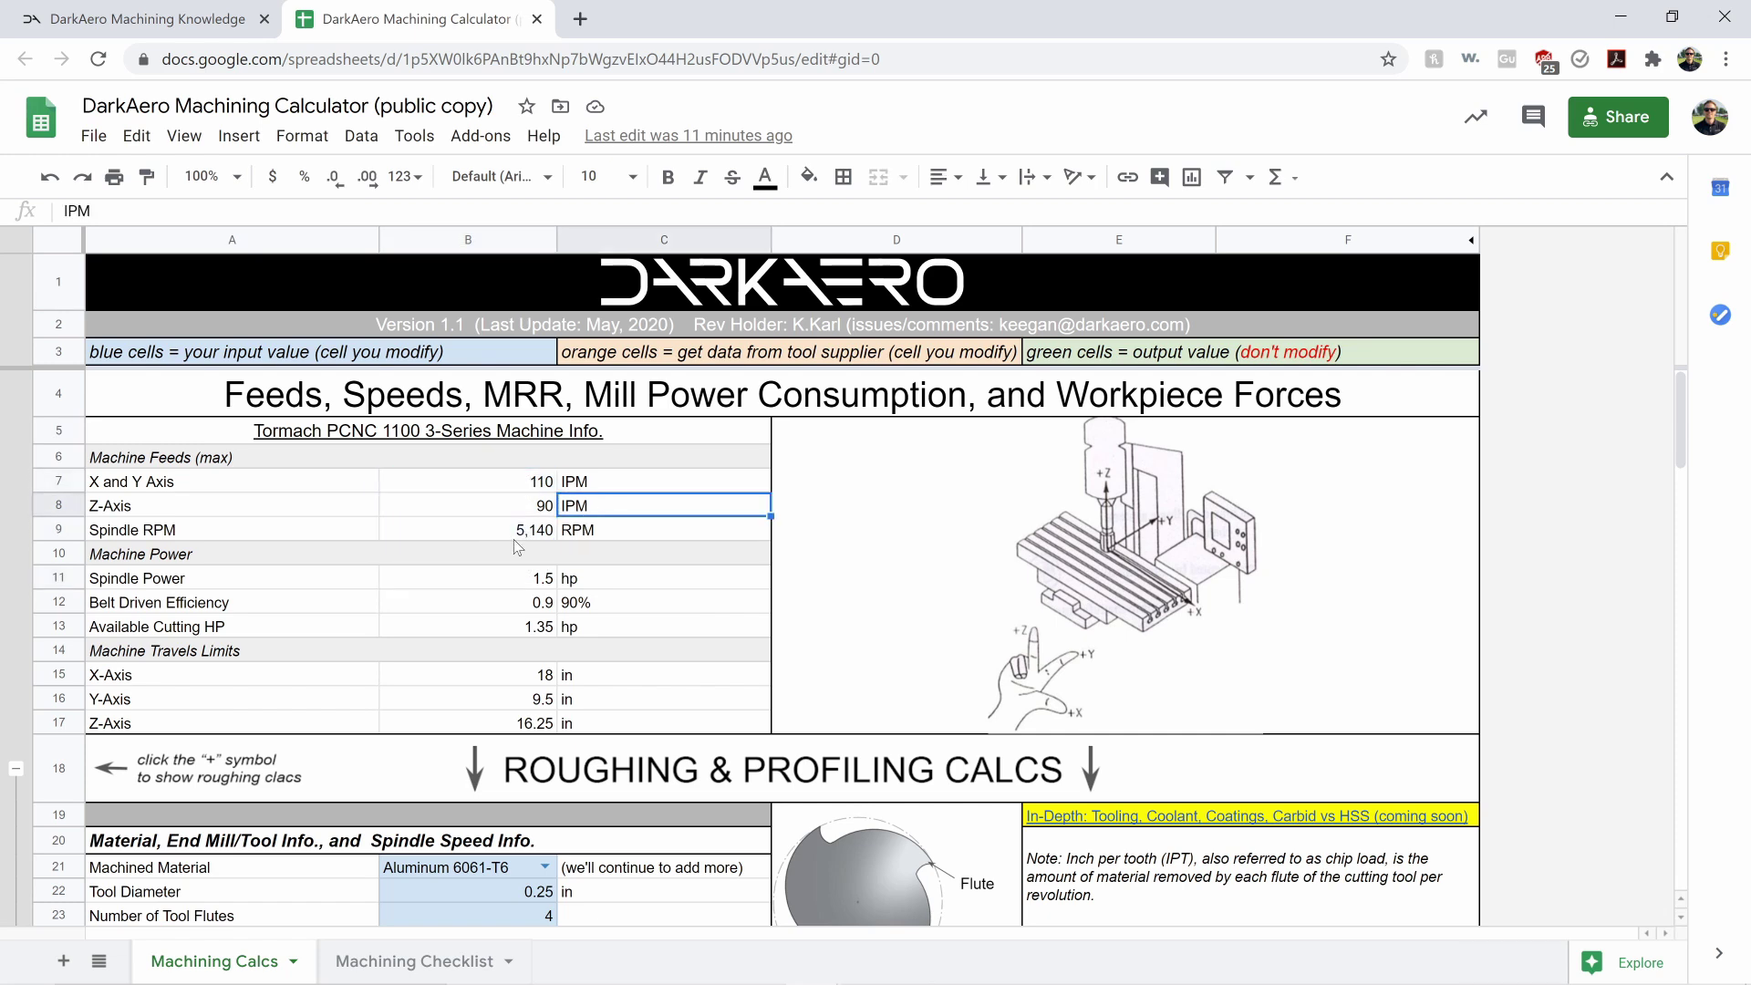
{"action": "scroll", "coordinate": [513, 540], "scroll_direction": "down", "scroll_amount": 2}
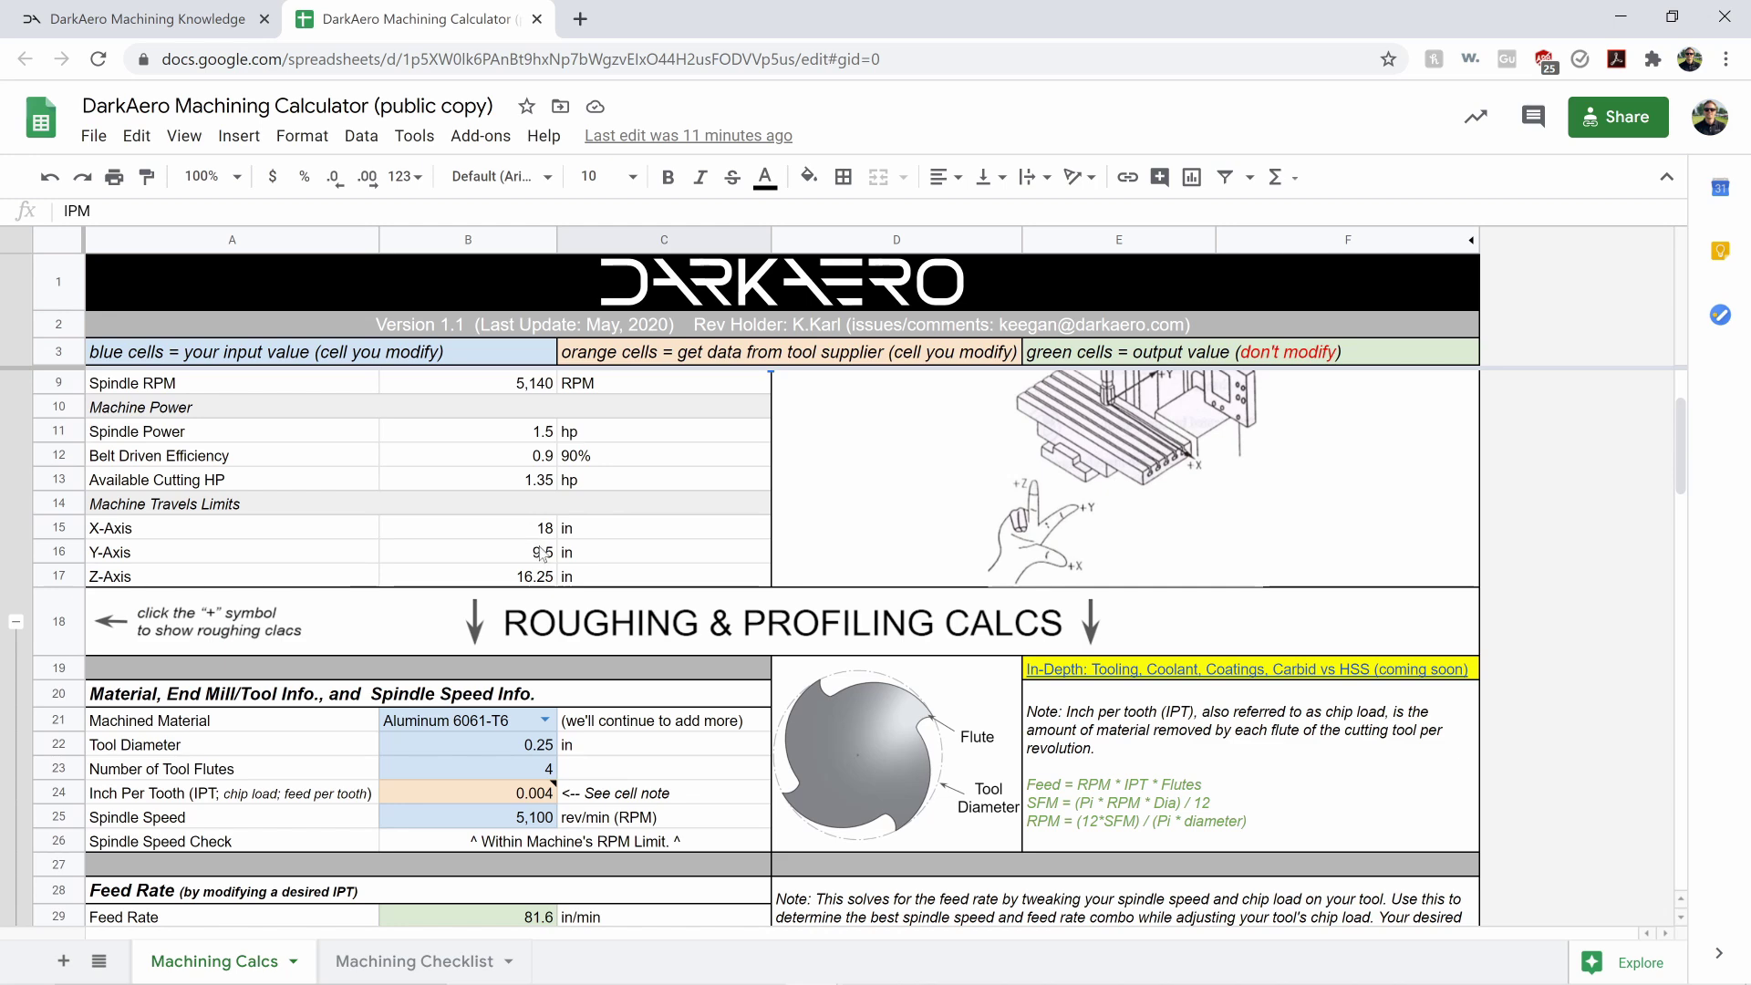
{"action": "scroll", "coordinate": [679, 593], "scroll_direction": "down", "scroll_amount": 2}
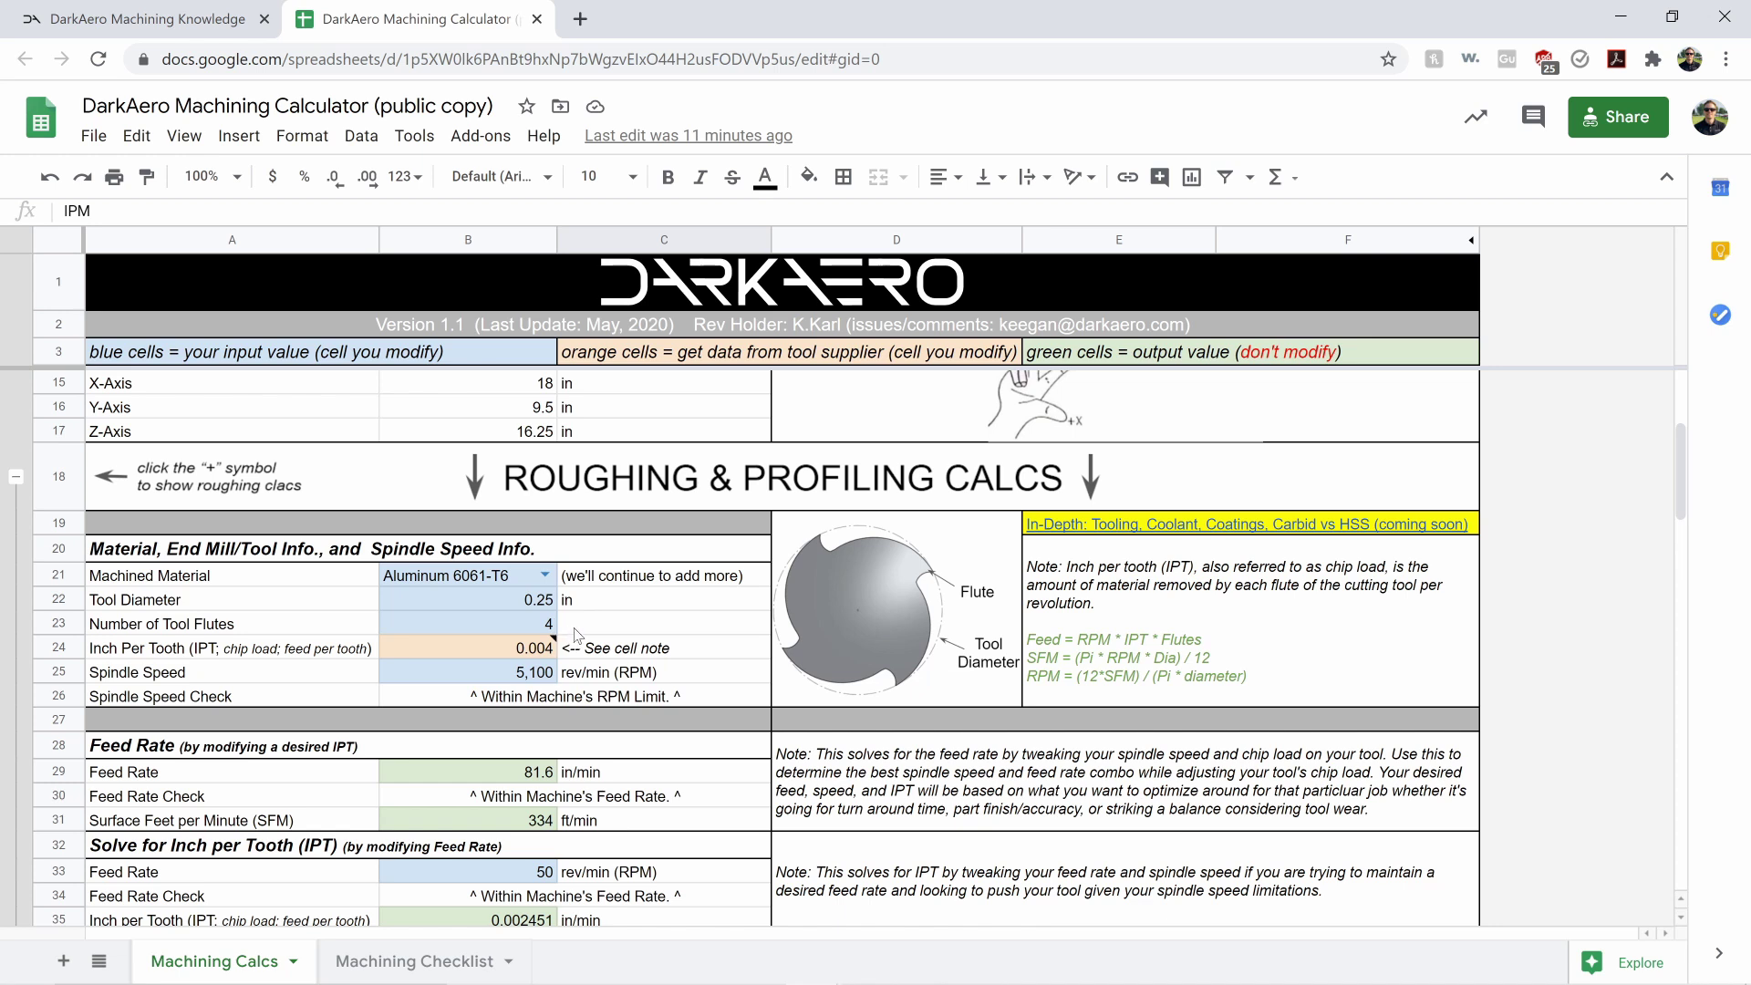
{"action": "scroll", "coordinate": [639, 618], "scroll_direction": "down", "scroll_amount": 2}
{"action": "scroll", "coordinate": [638, 617], "scroll_direction": "up", "scroll_amount": 2}
{"action": "left_click", "coordinate": [509, 585]}
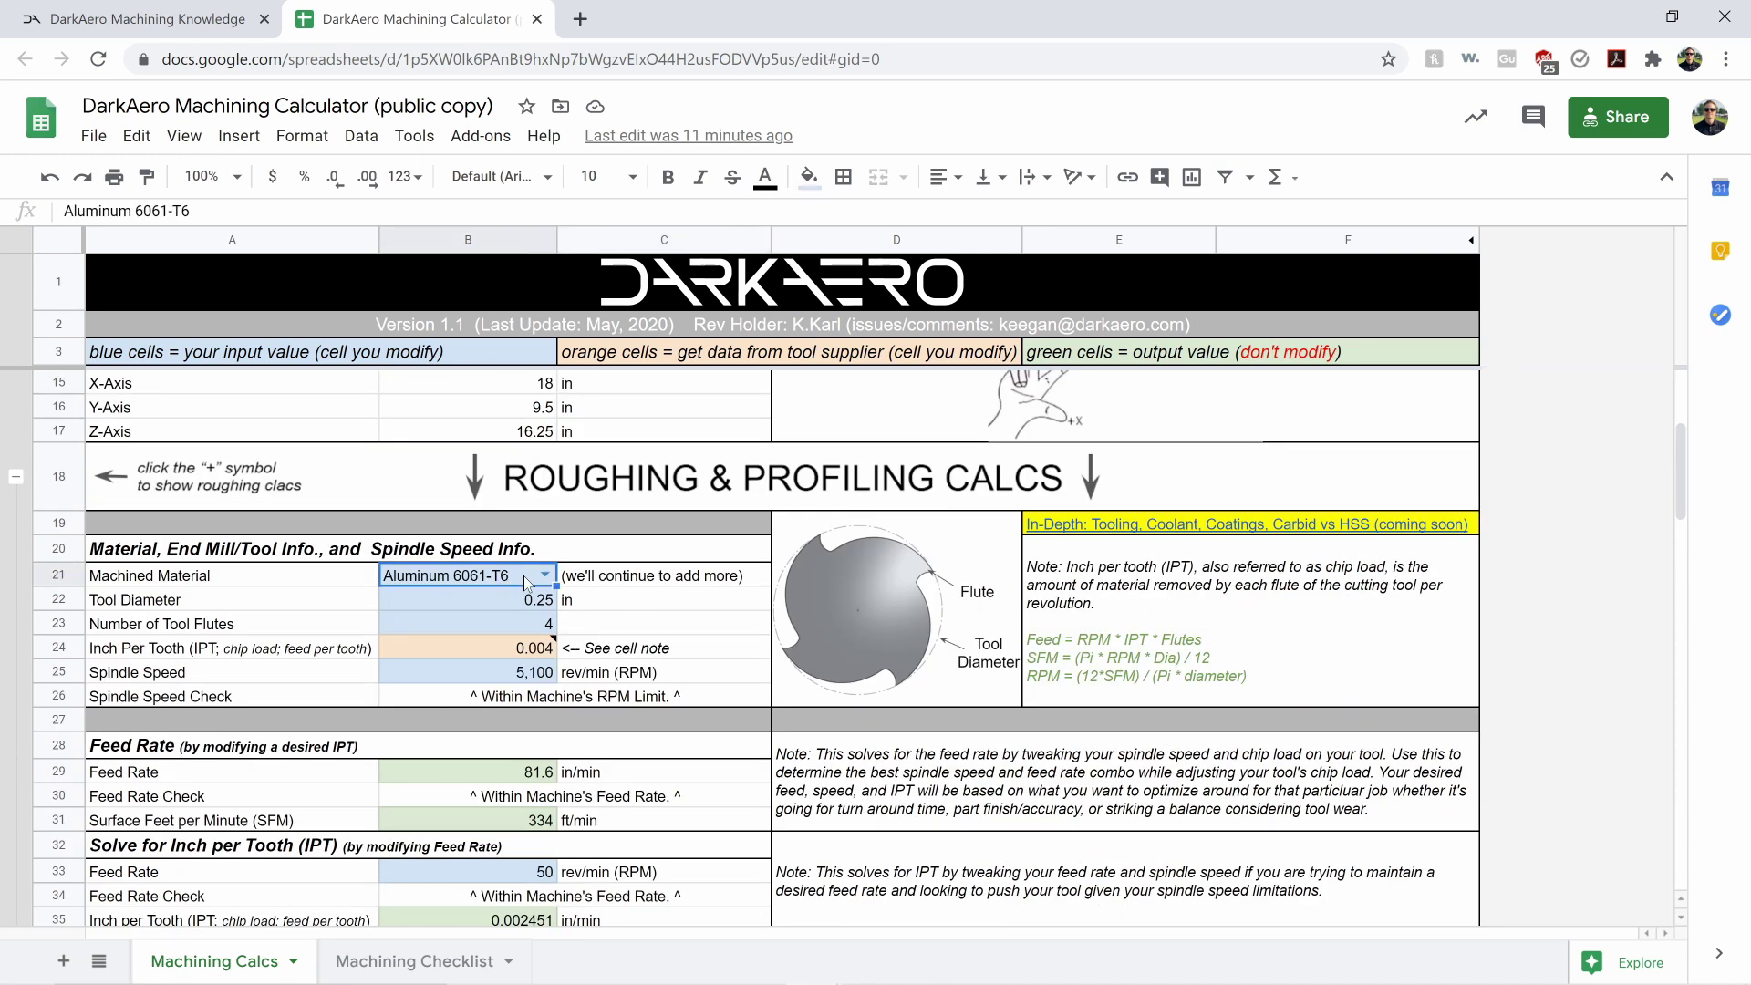
{"action": "left_click", "coordinate": [544, 574]}
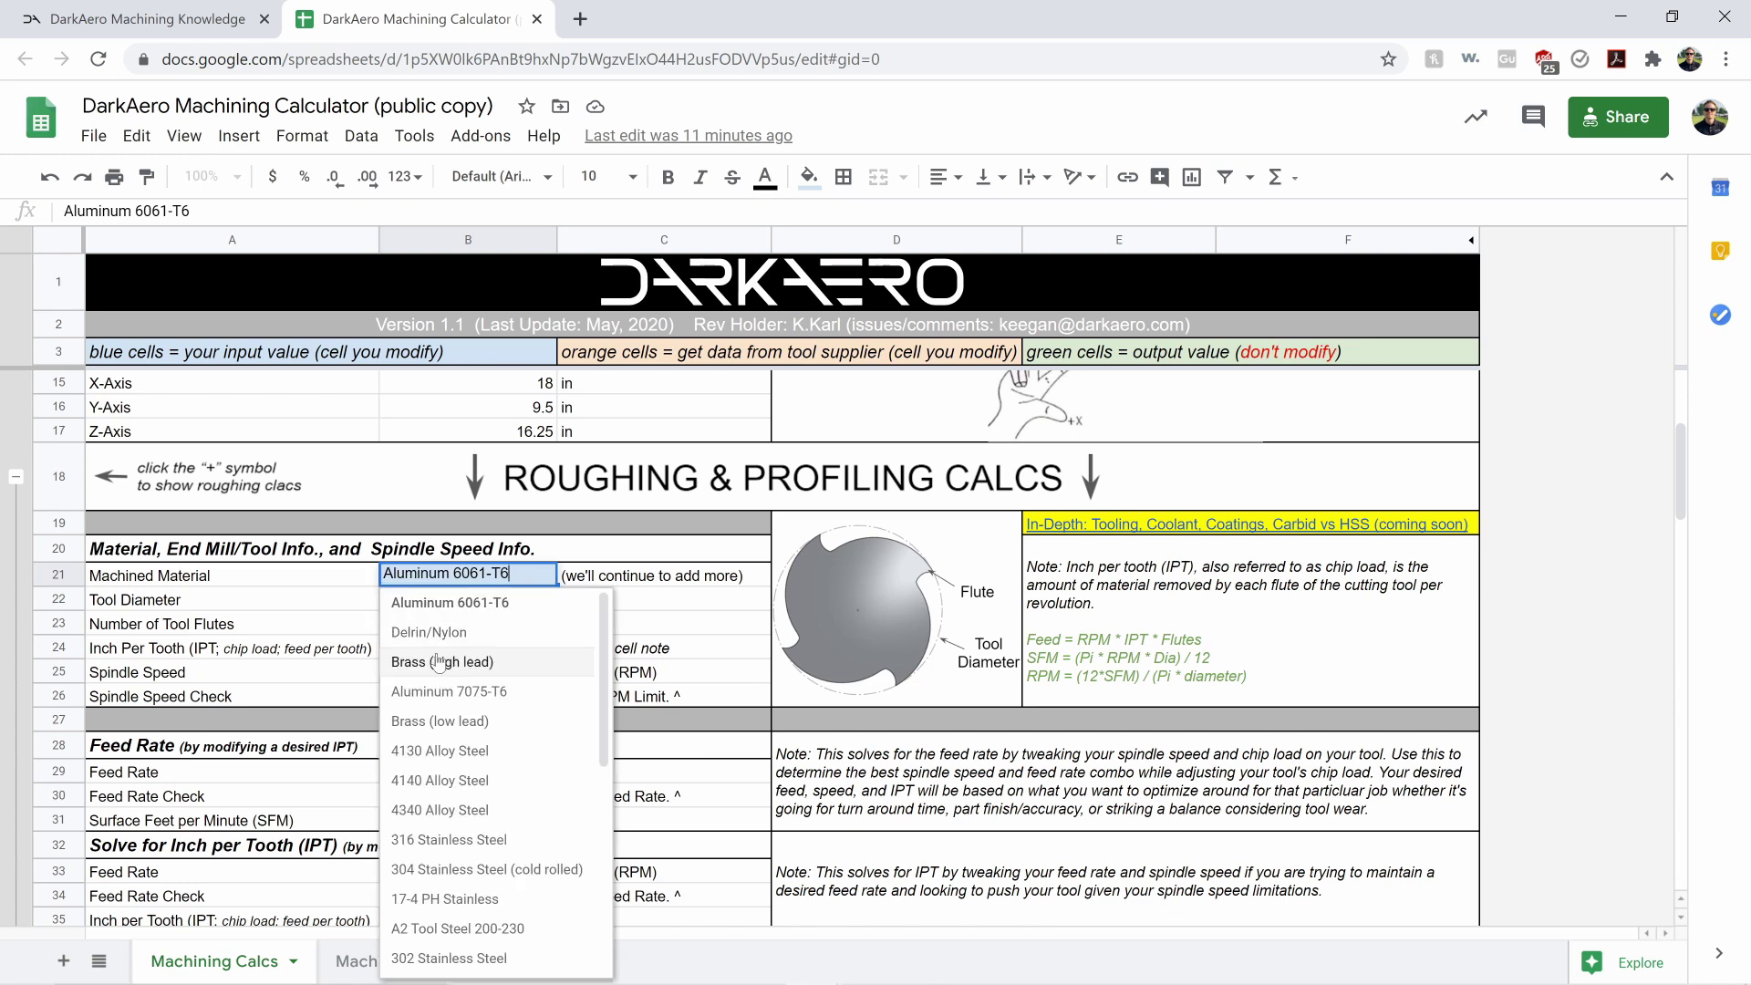
{"action": "scroll", "coordinate": [438, 866], "scroll_direction": "down", "scroll_amount": 8}
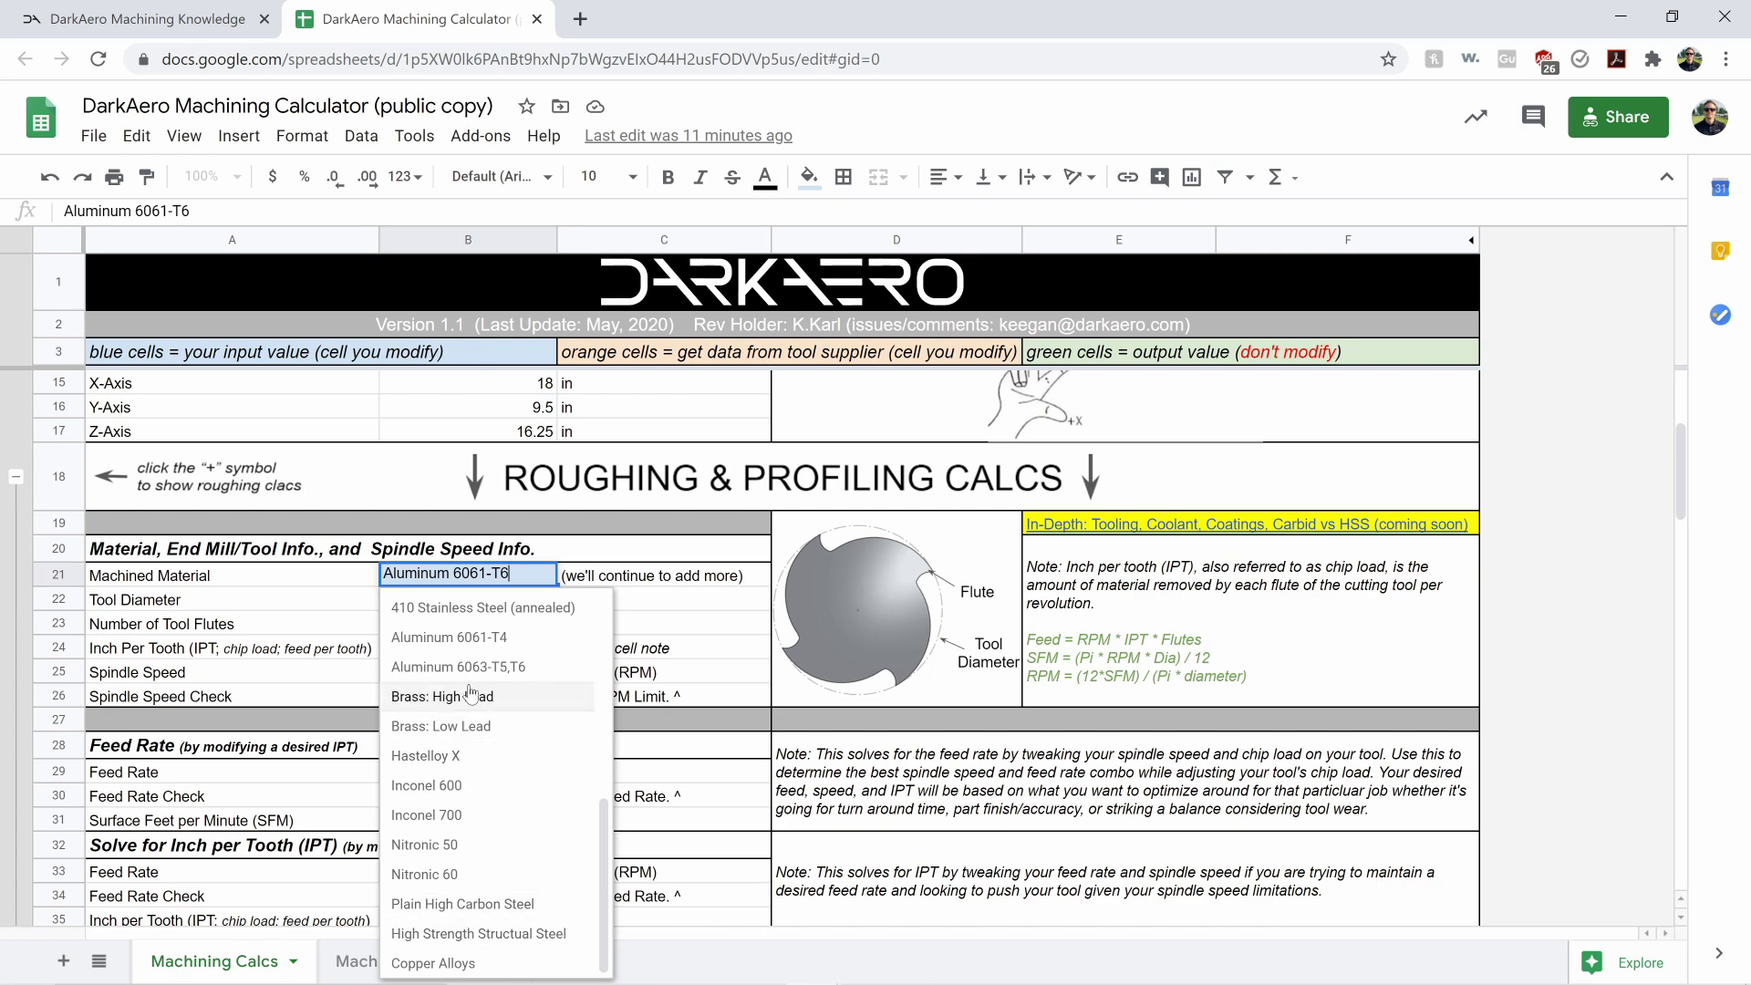
{"action": "scroll", "coordinate": [465, 695], "scroll_direction": "up", "scroll_amount": 8}
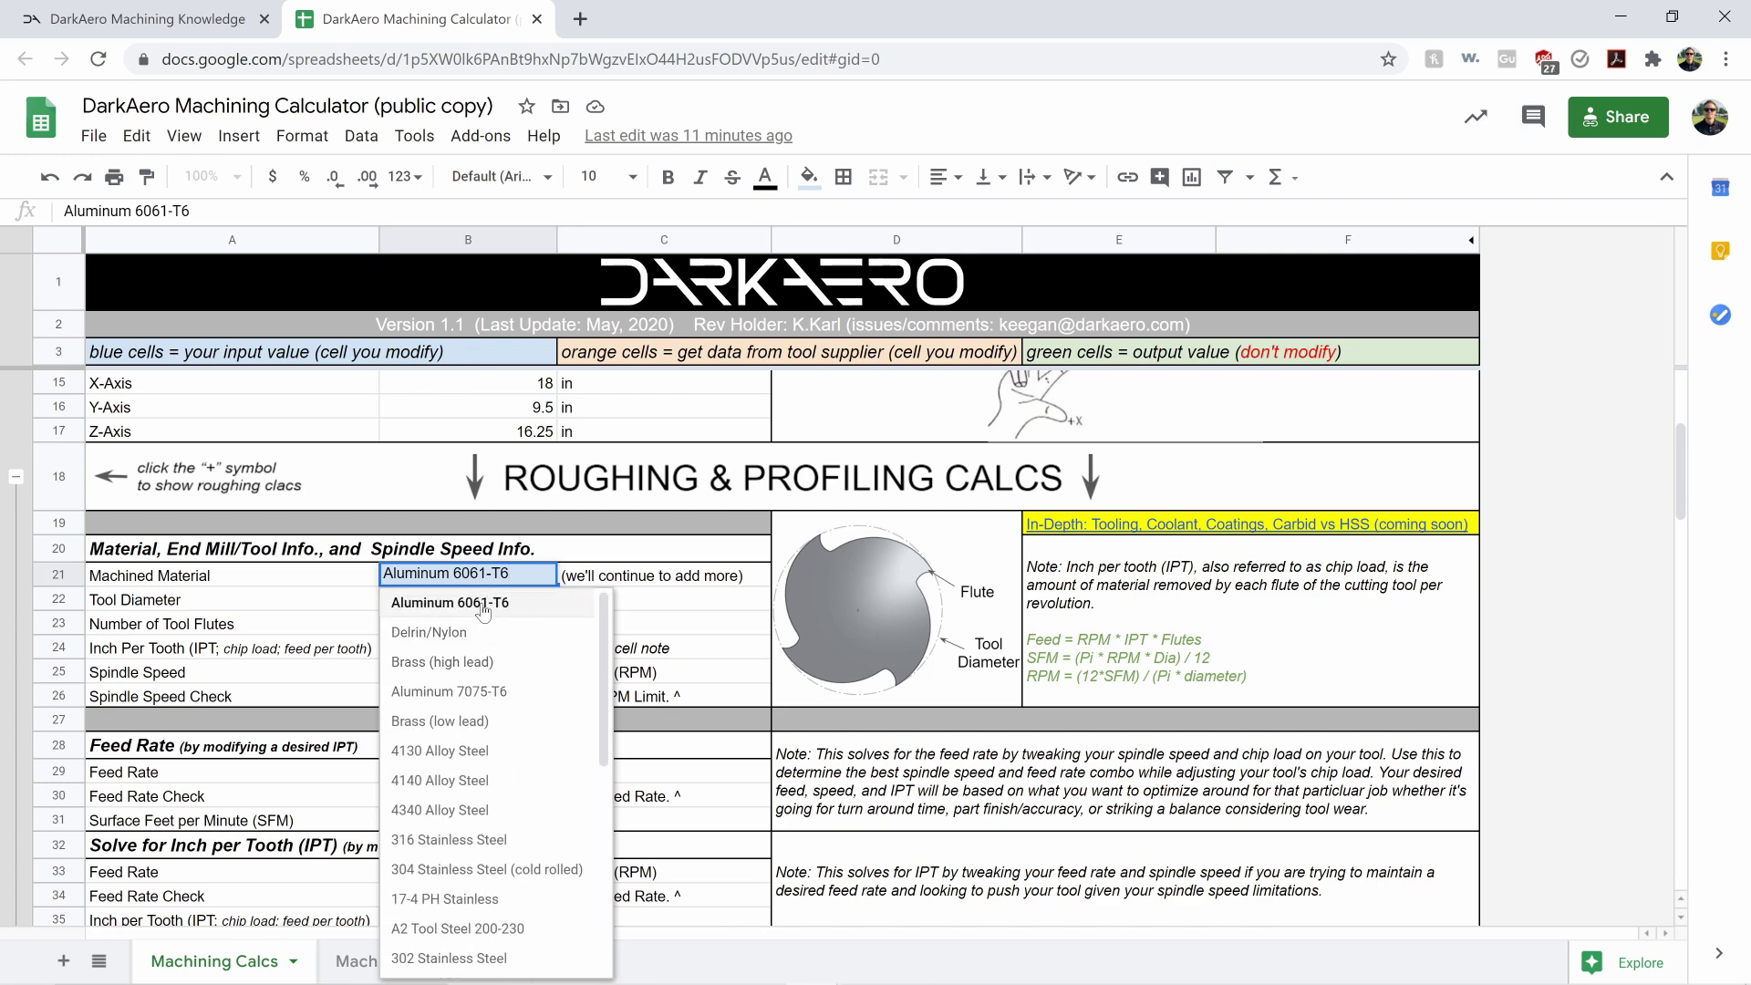
{"action": "left_click", "coordinate": [470, 603]}
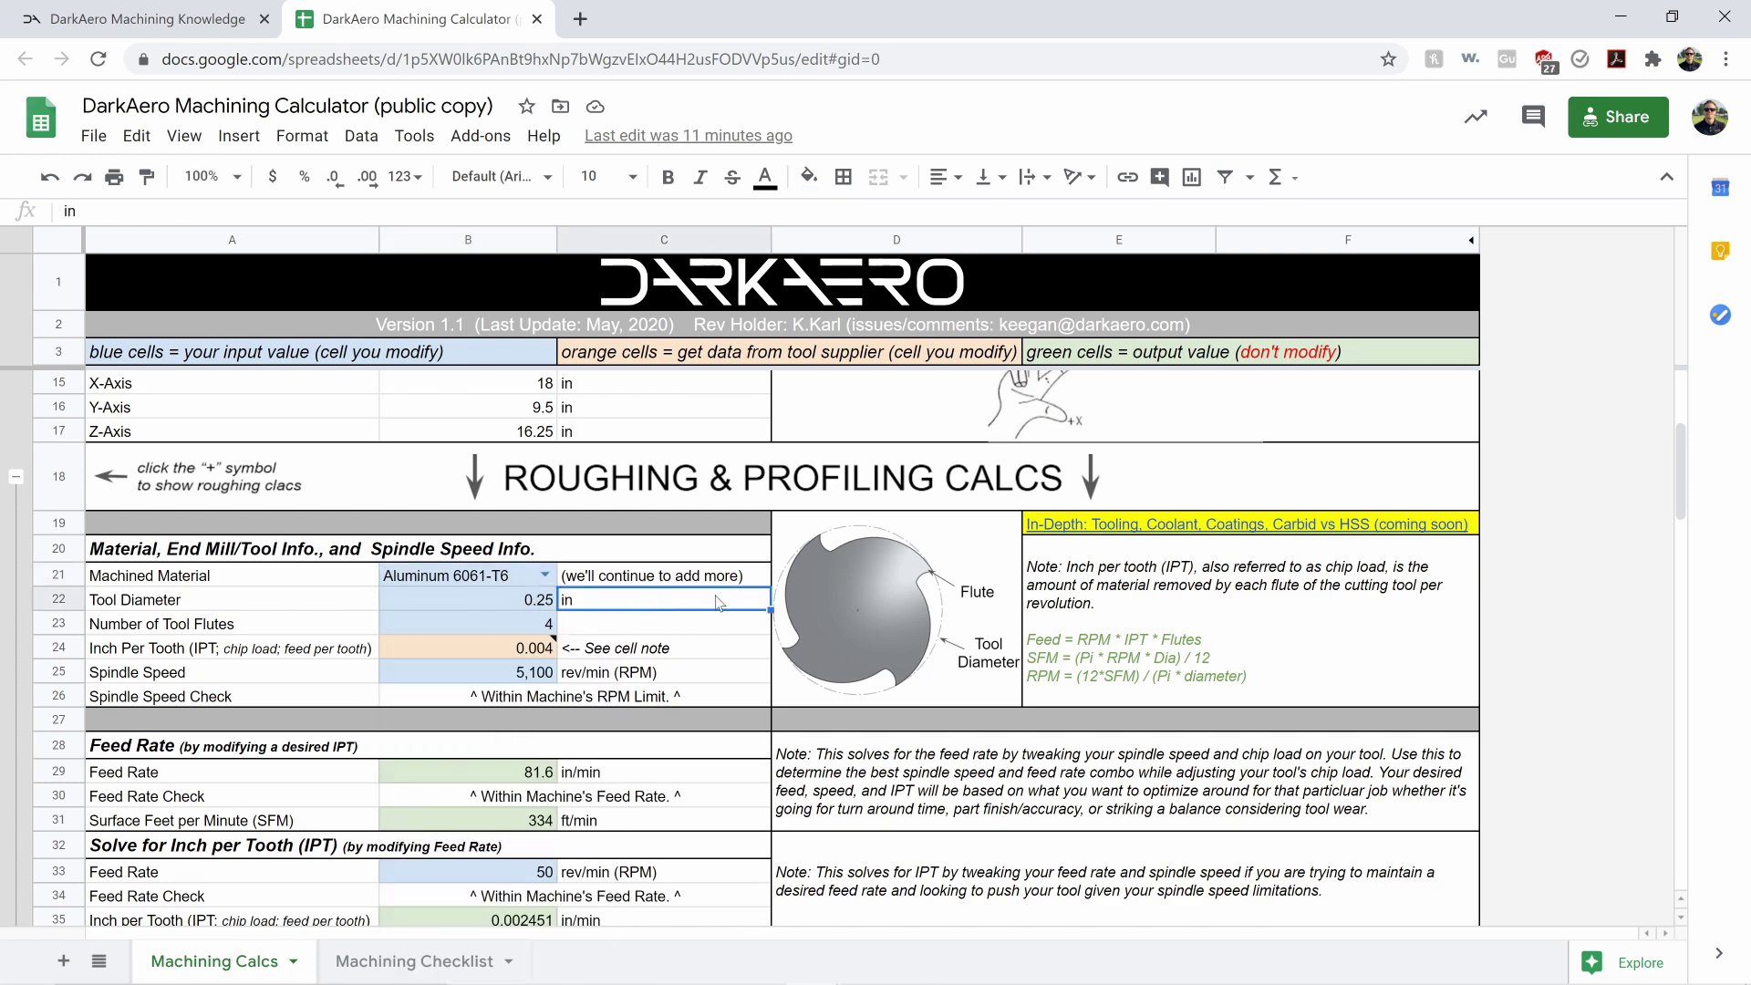
{"action": "left_click", "coordinate": [768, 583]}
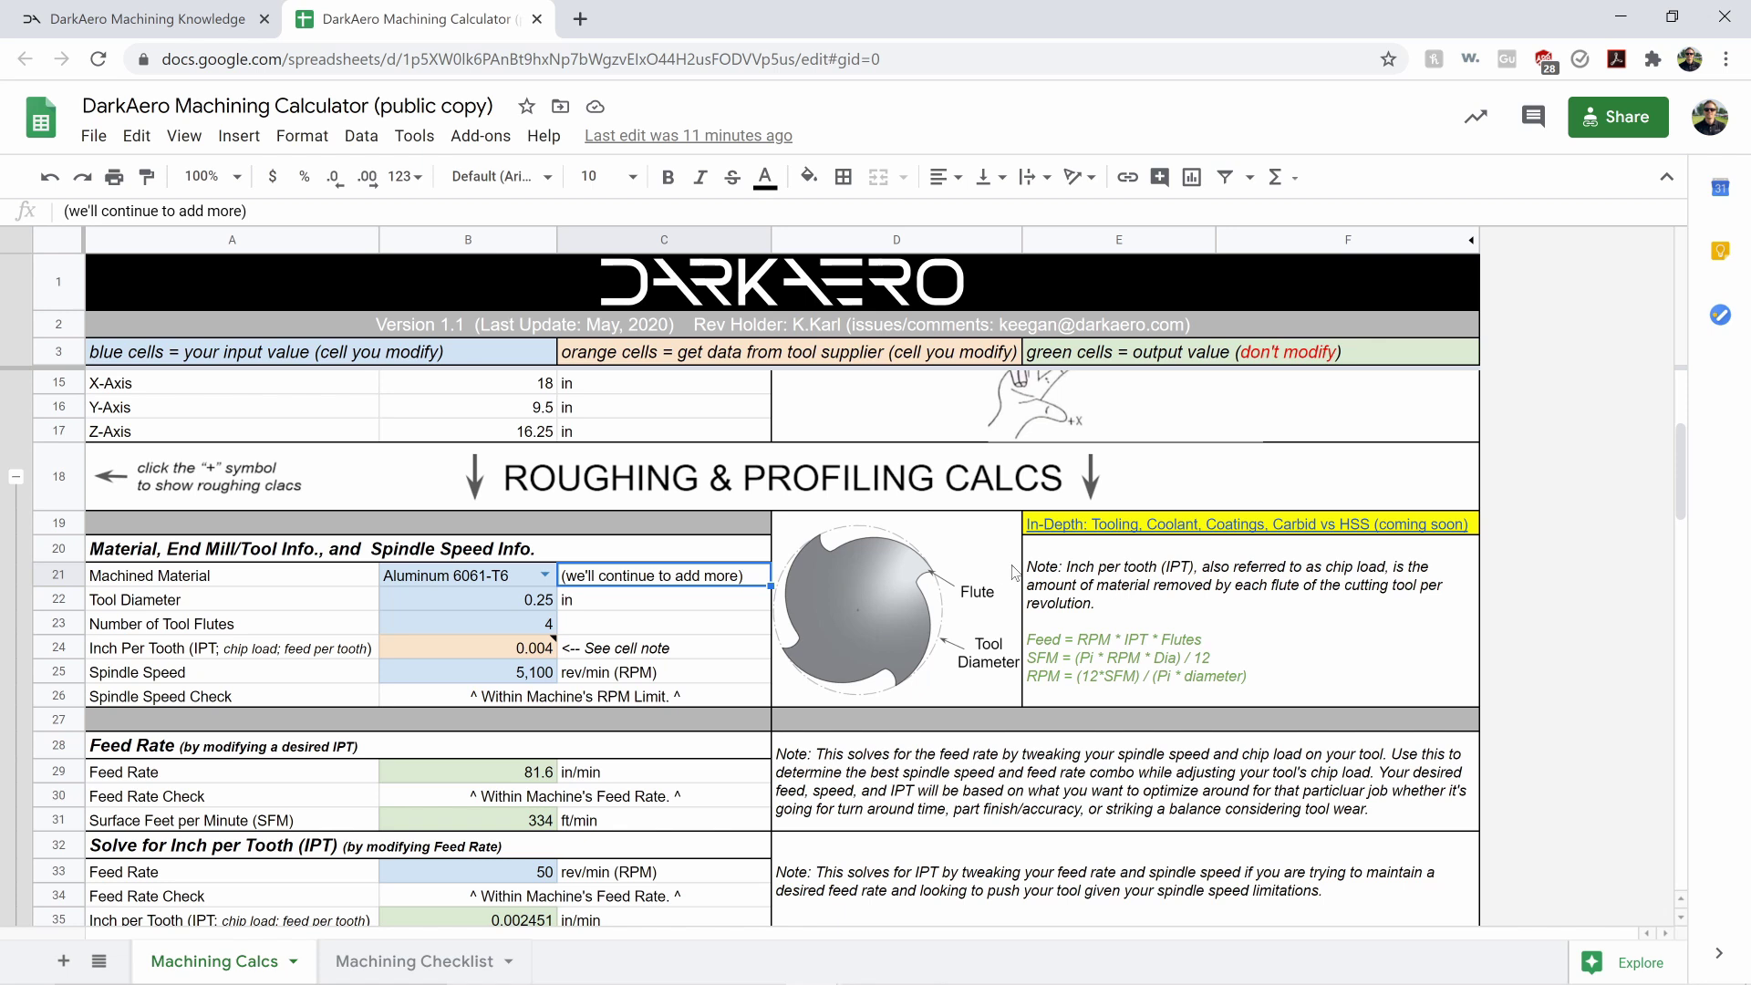
{"action": "left_click", "coordinate": [1131, 589]}
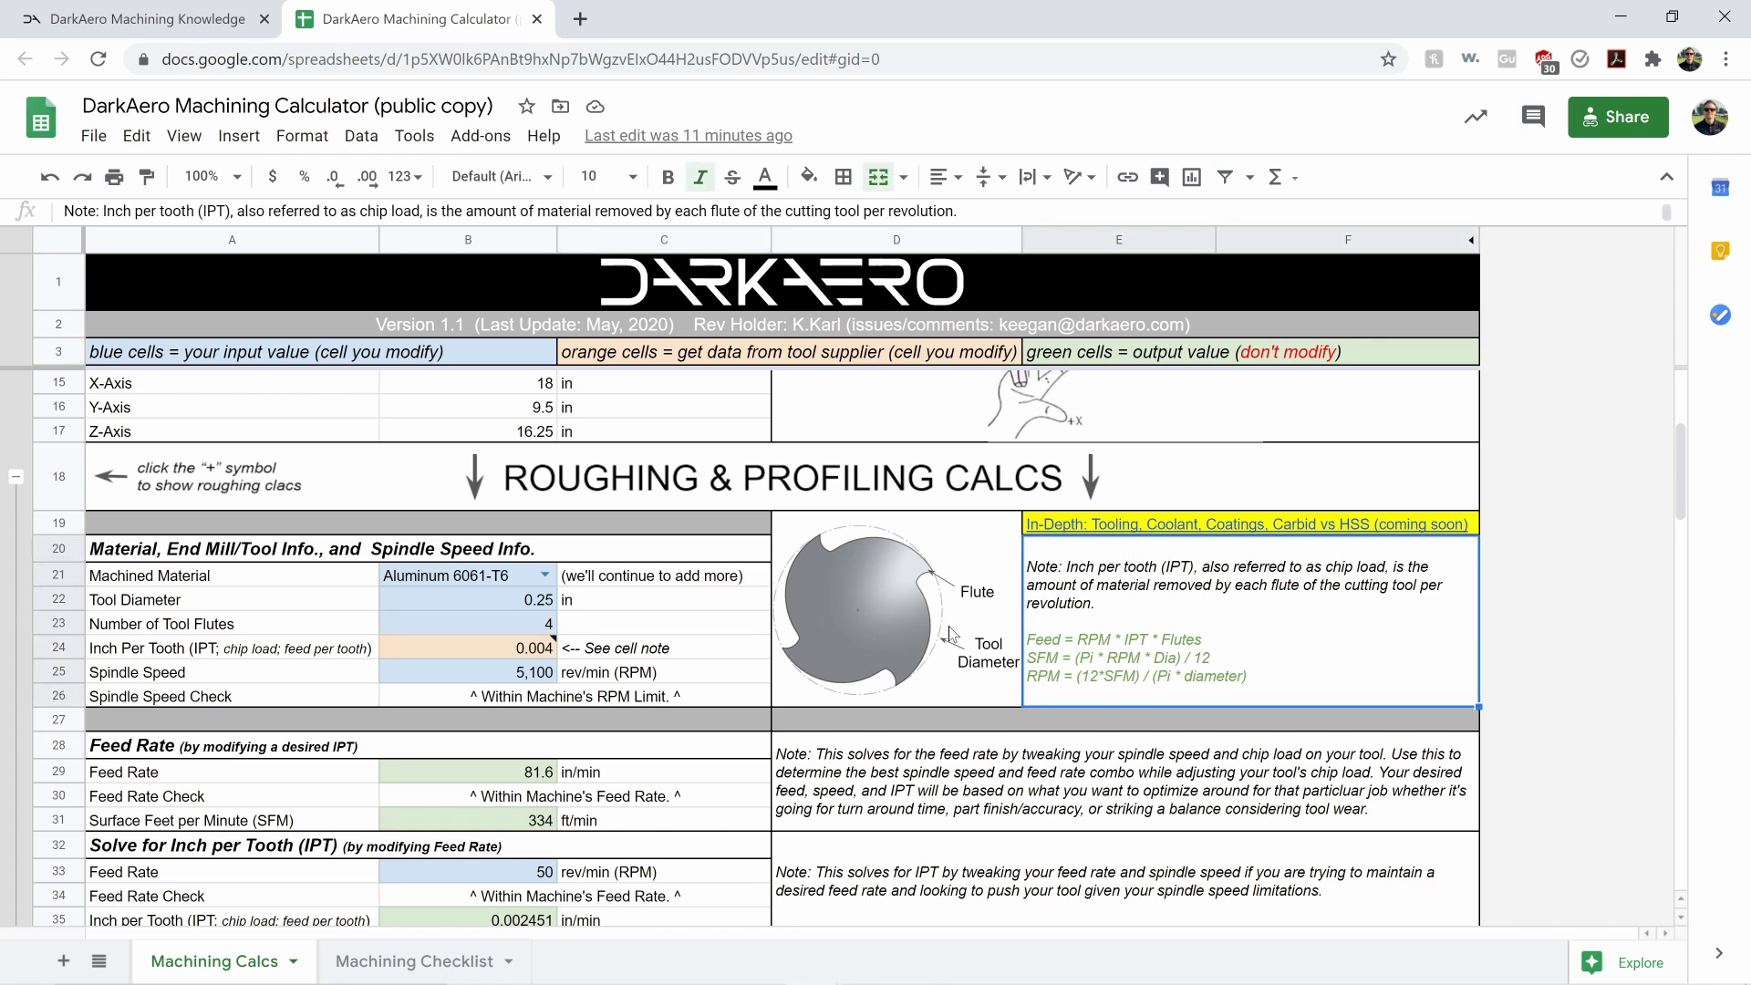
{"action": "left_click", "coordinate": [267, 604]}
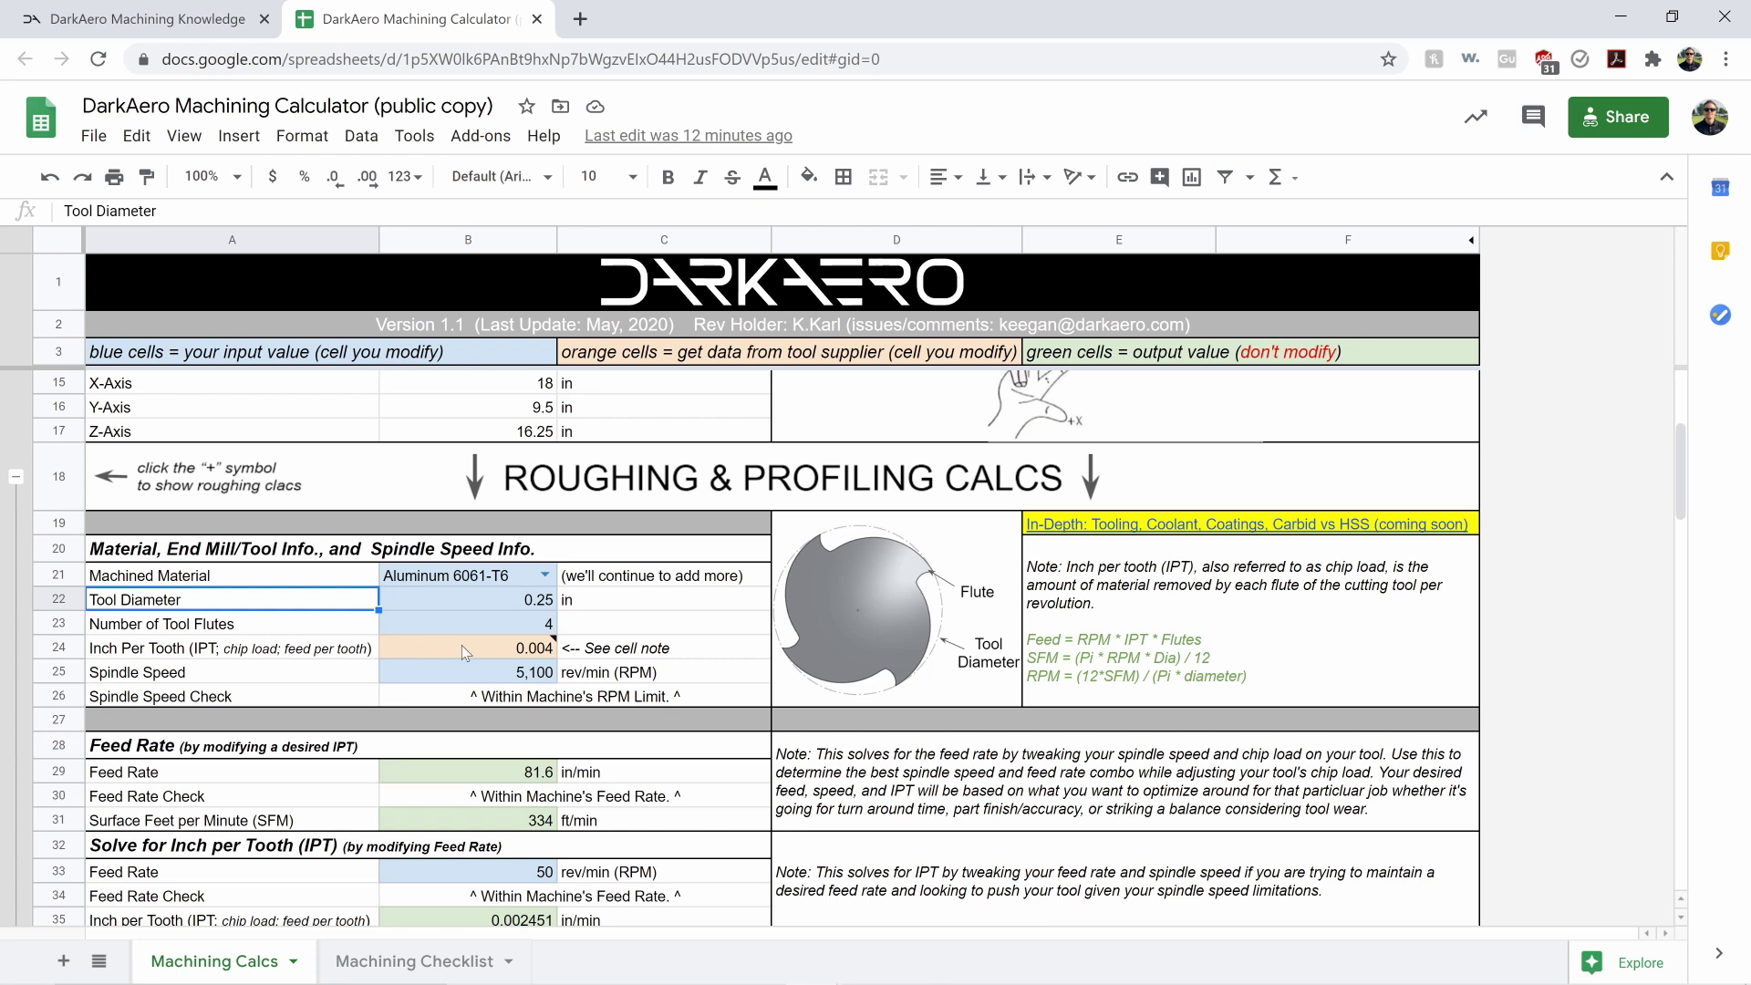
{"action": "key", "text": "Right"}
{"action": "key", "text": "Right"}
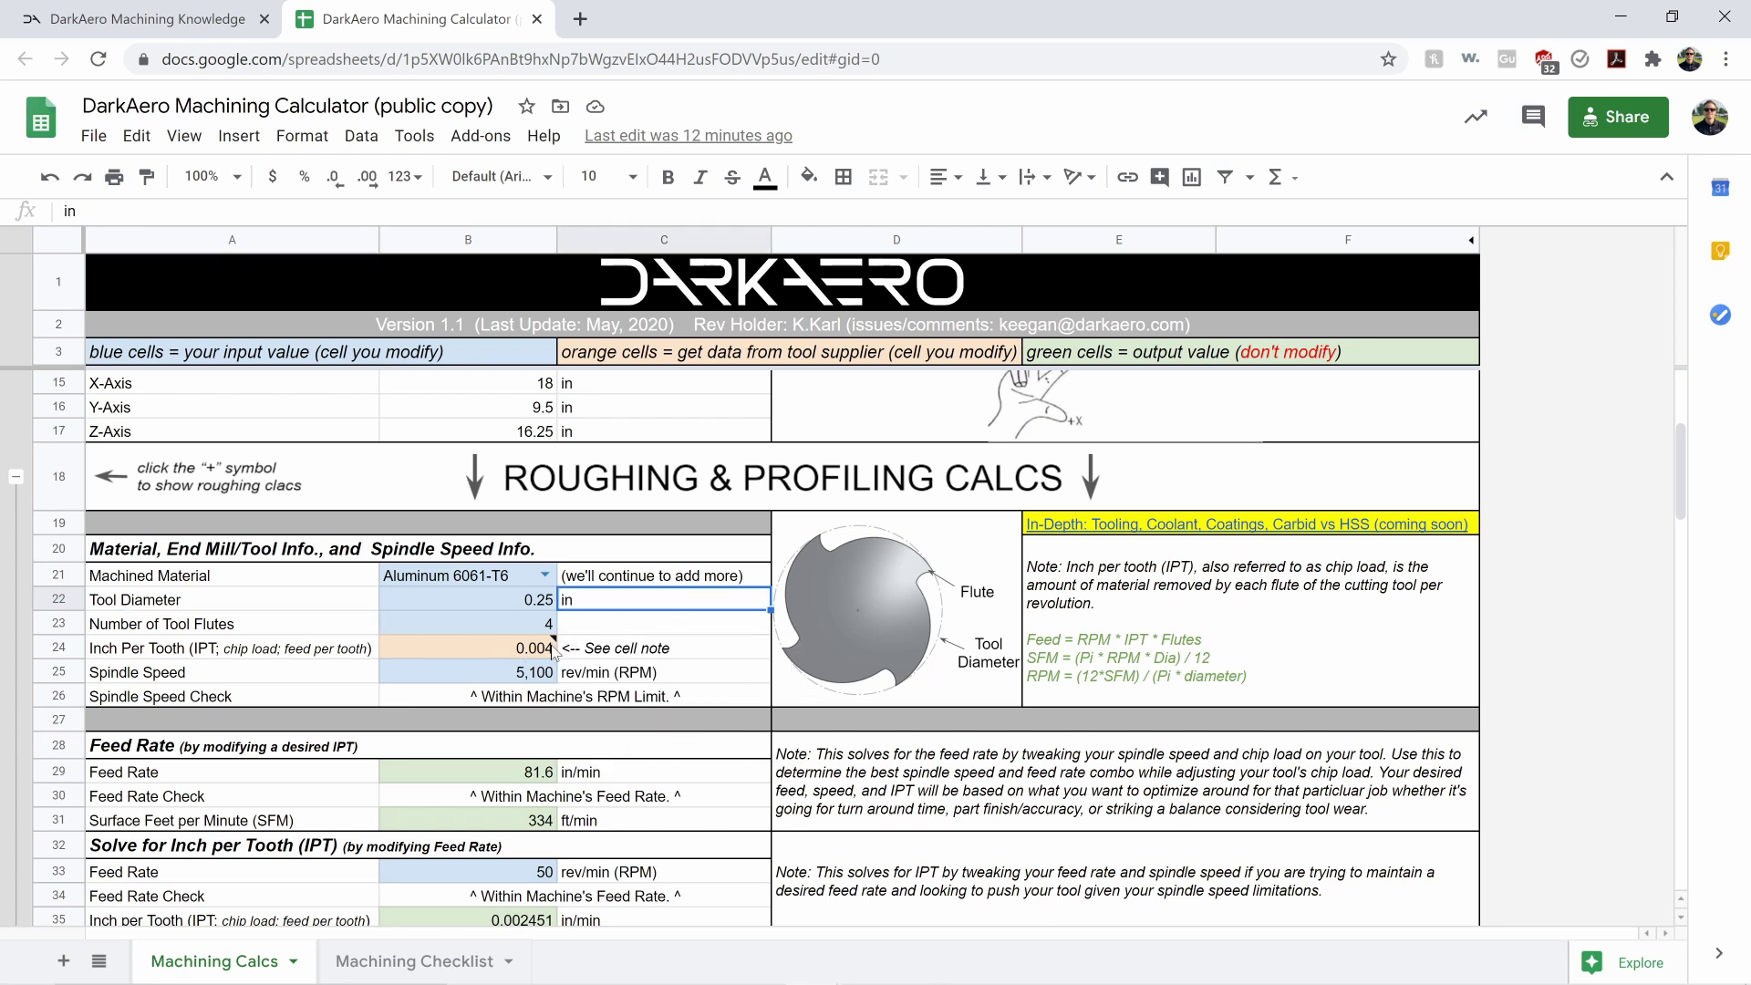
{"action": "mouse_move", "coordinate": [551, 653]}
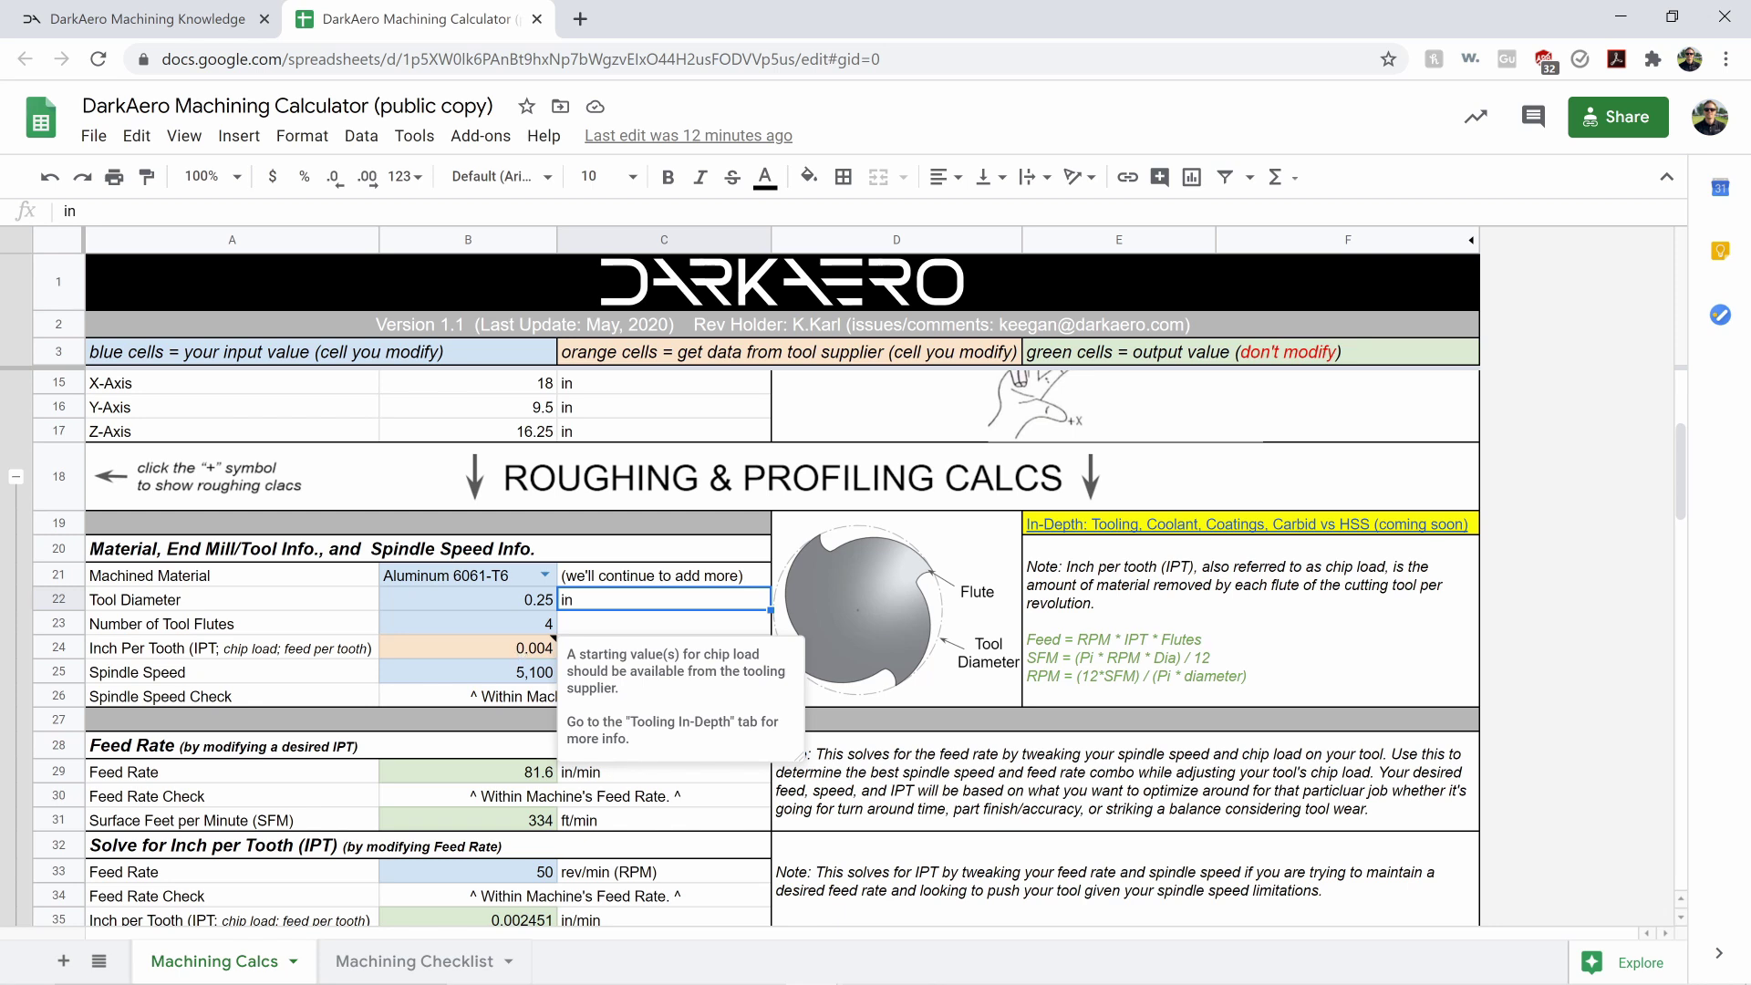
{"action": "left_click", "coordinate": [481, 617]}
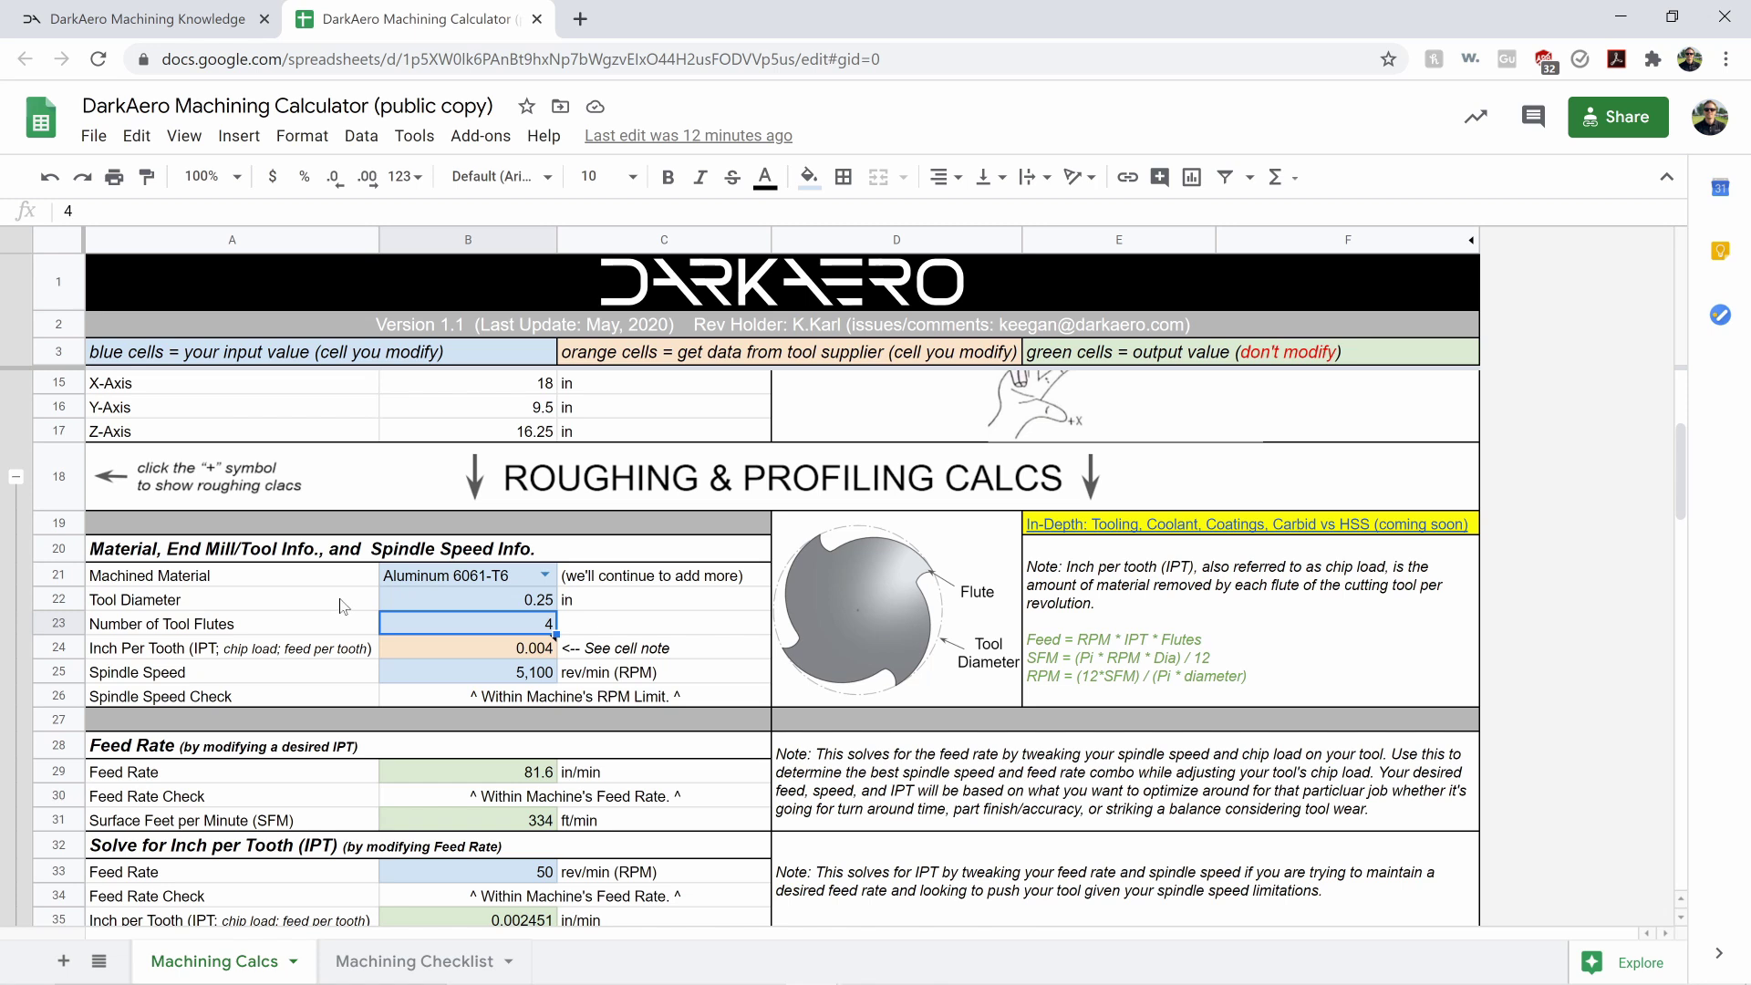
{"action": "key", "text": "Right"}
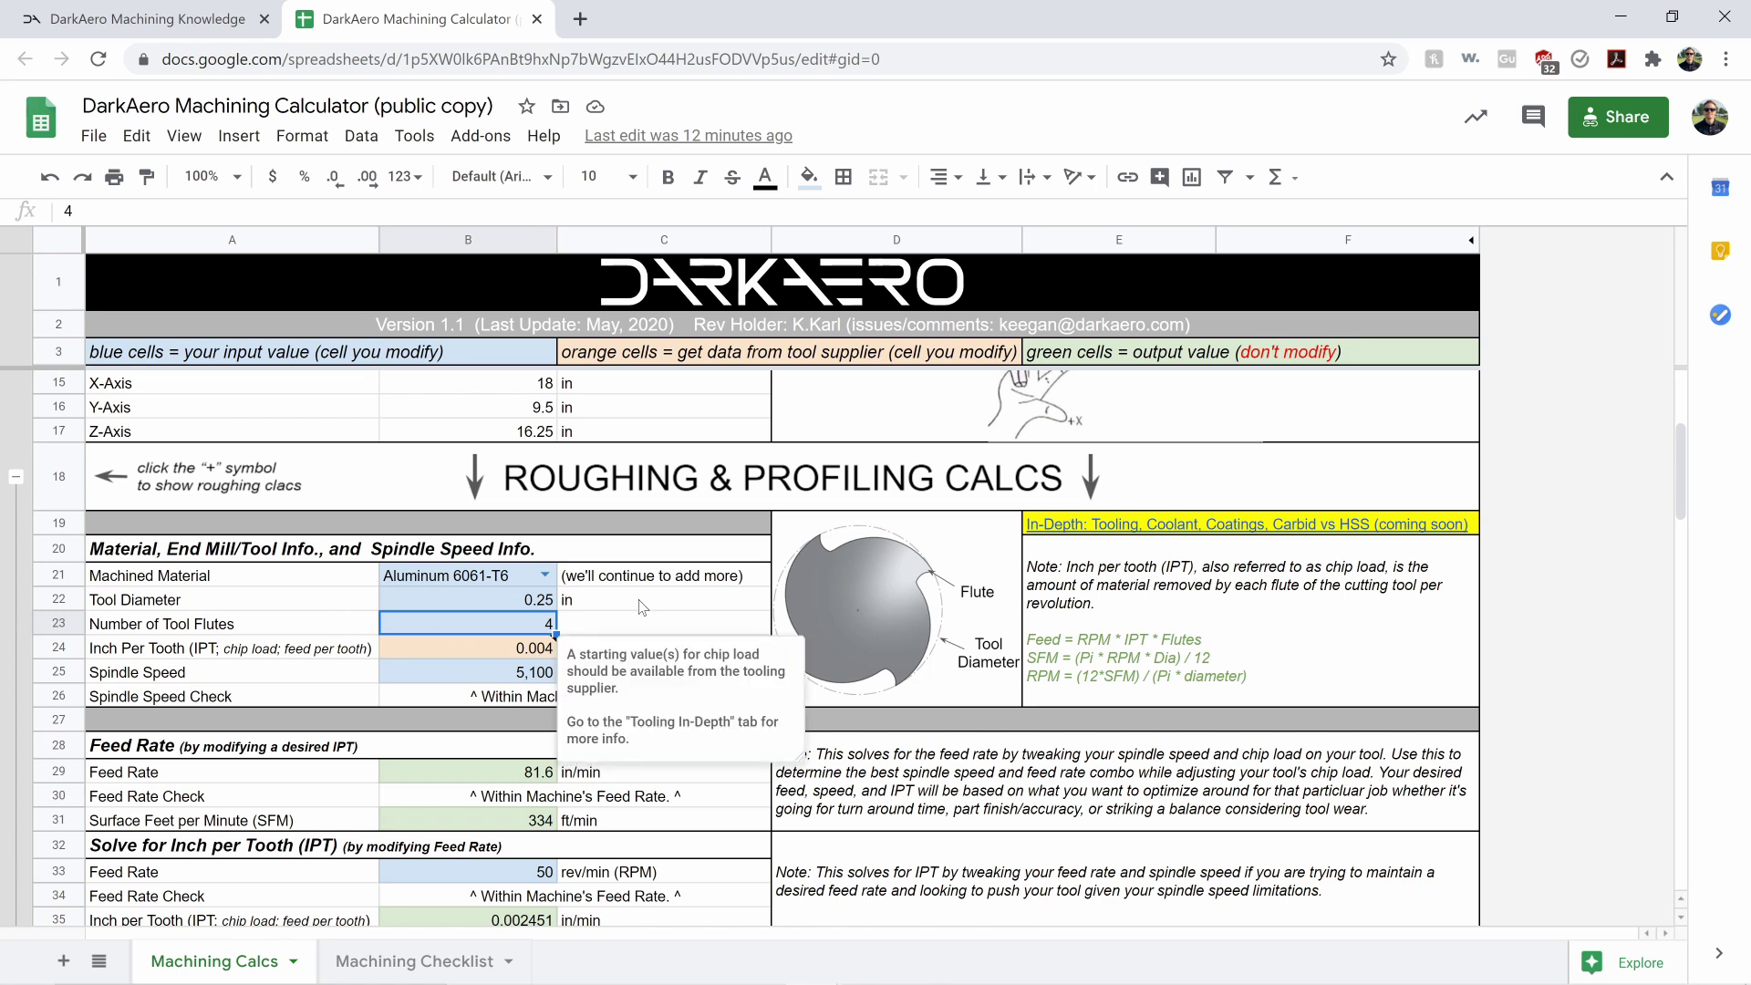
{"action": "key", "text": "Up"}
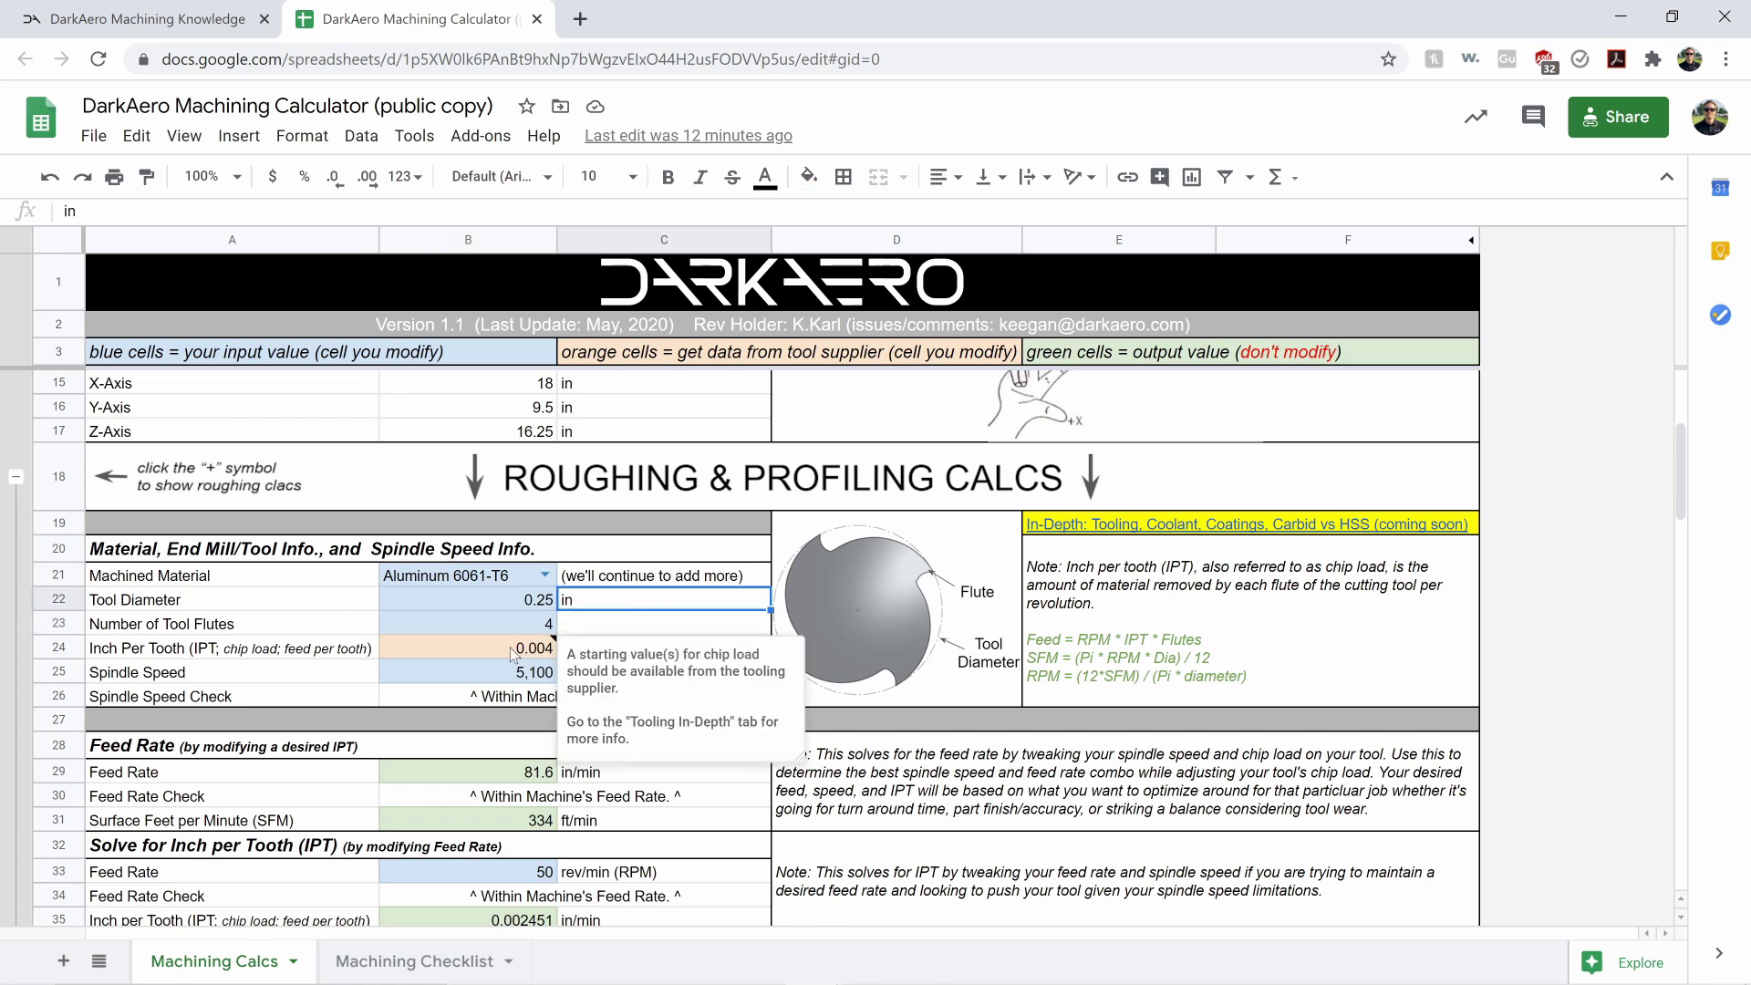
{"action": "left_click", "coordinate": [505, 613]}
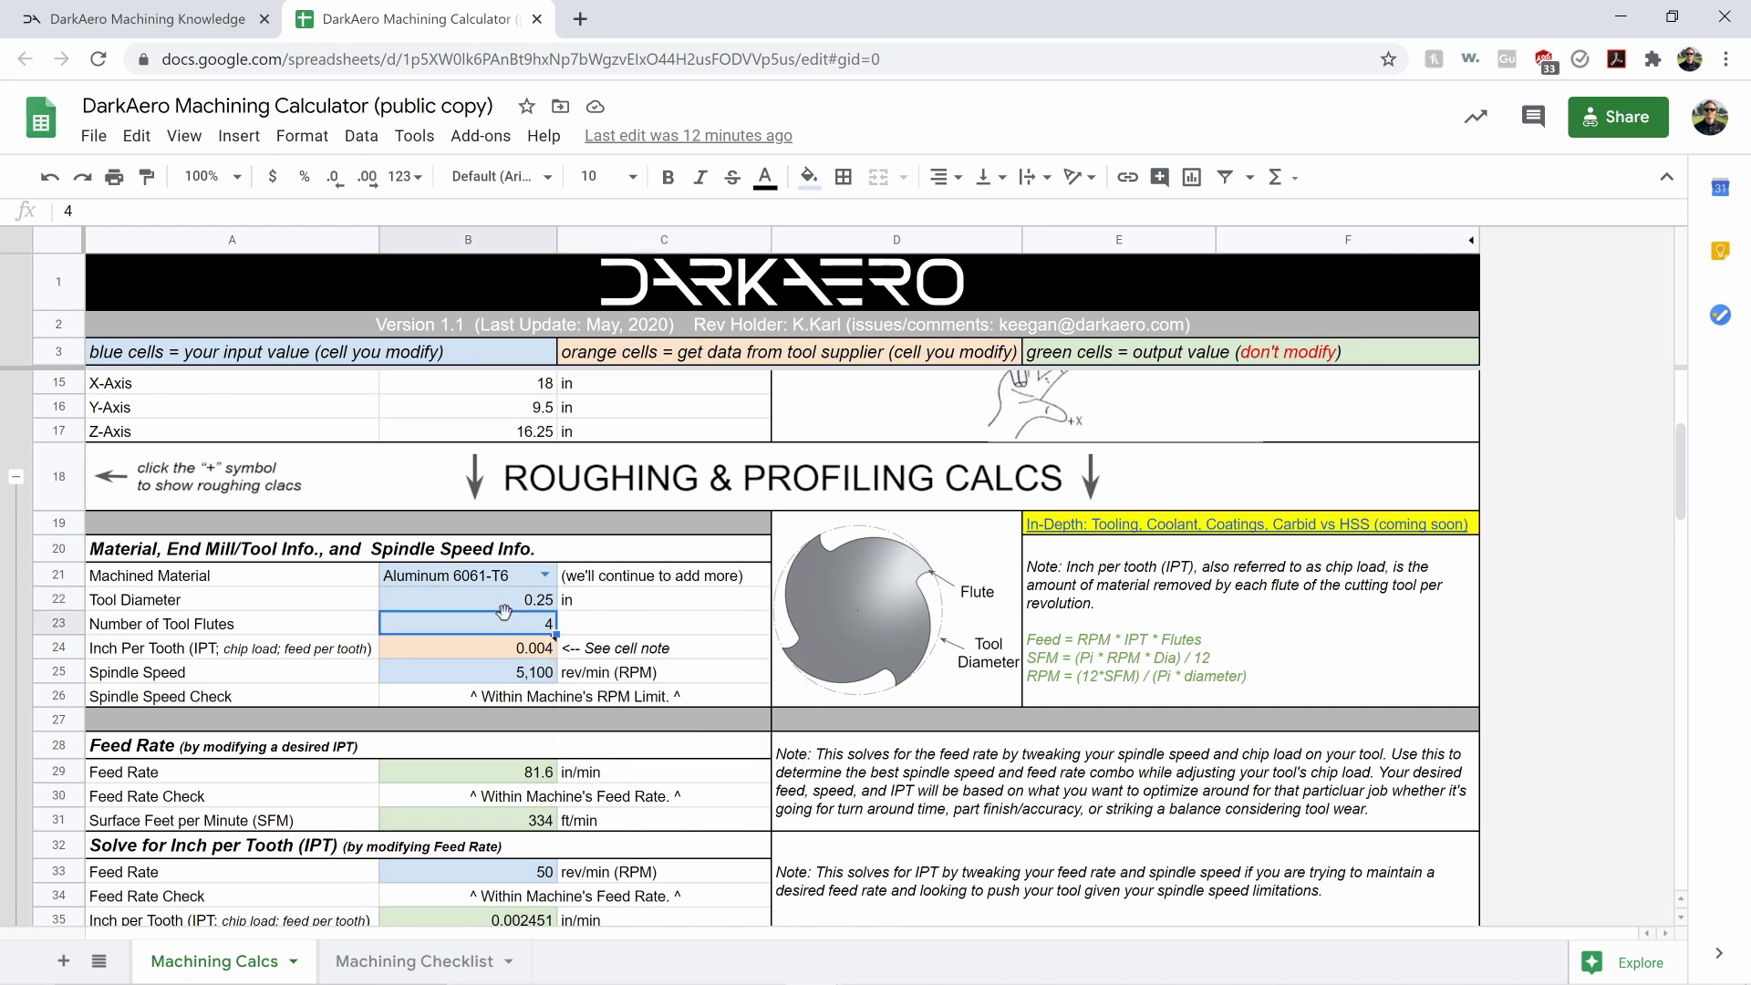
{"action": "scroll", "coordinate": [507, 616], "scroll_direction": "down", "scroll_amount": 2}
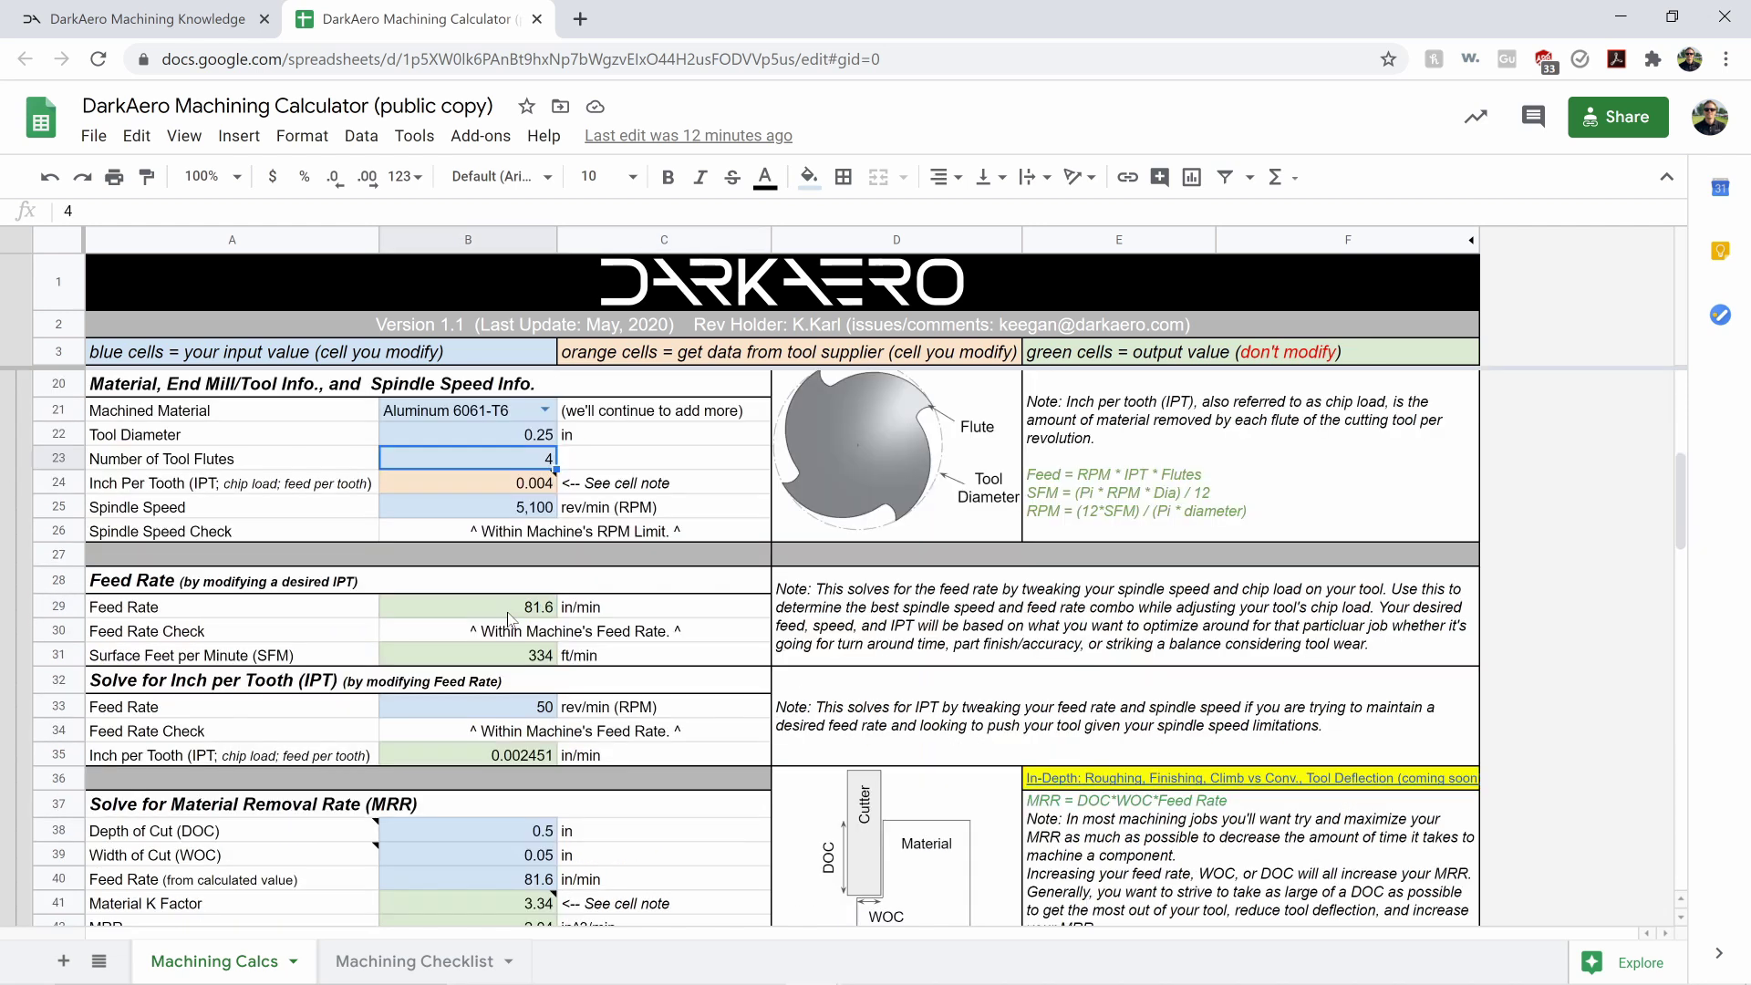
Change the tool diameter in B22 to 0.3125 in
{"action": "mouse_move", "coordinate": [492, 487]}
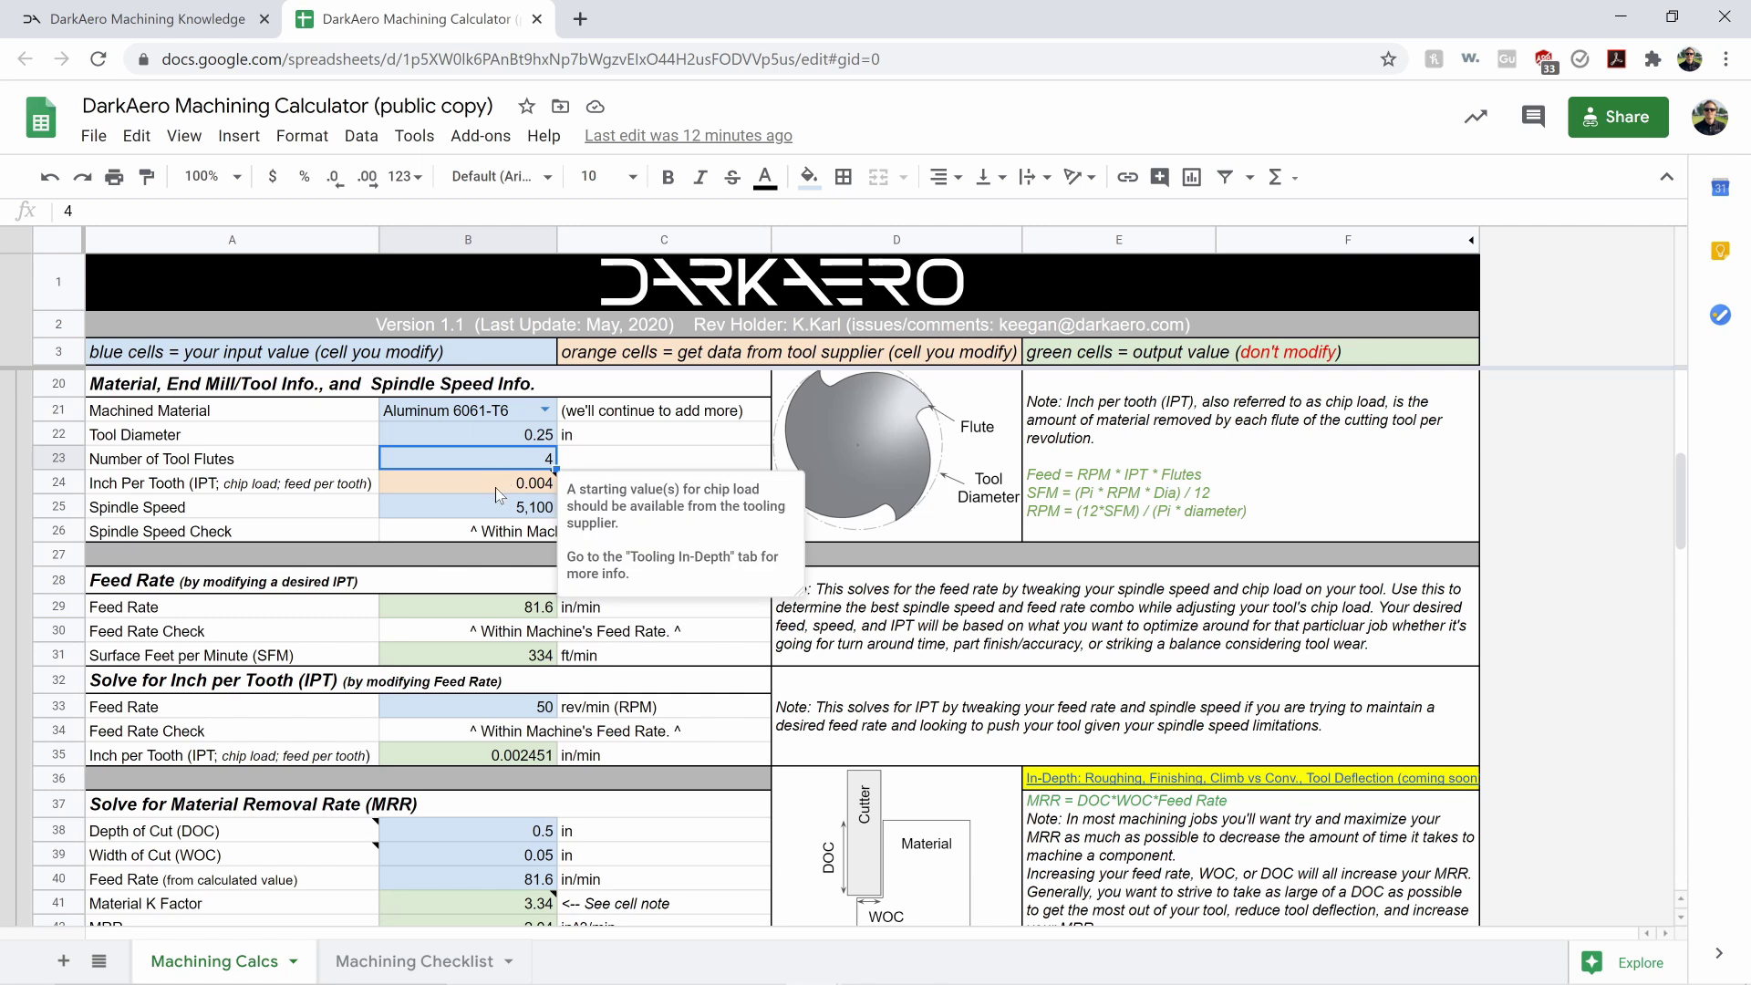
{"action": "key", "text": "Up"}
{"action": "key", "text": "Right"}
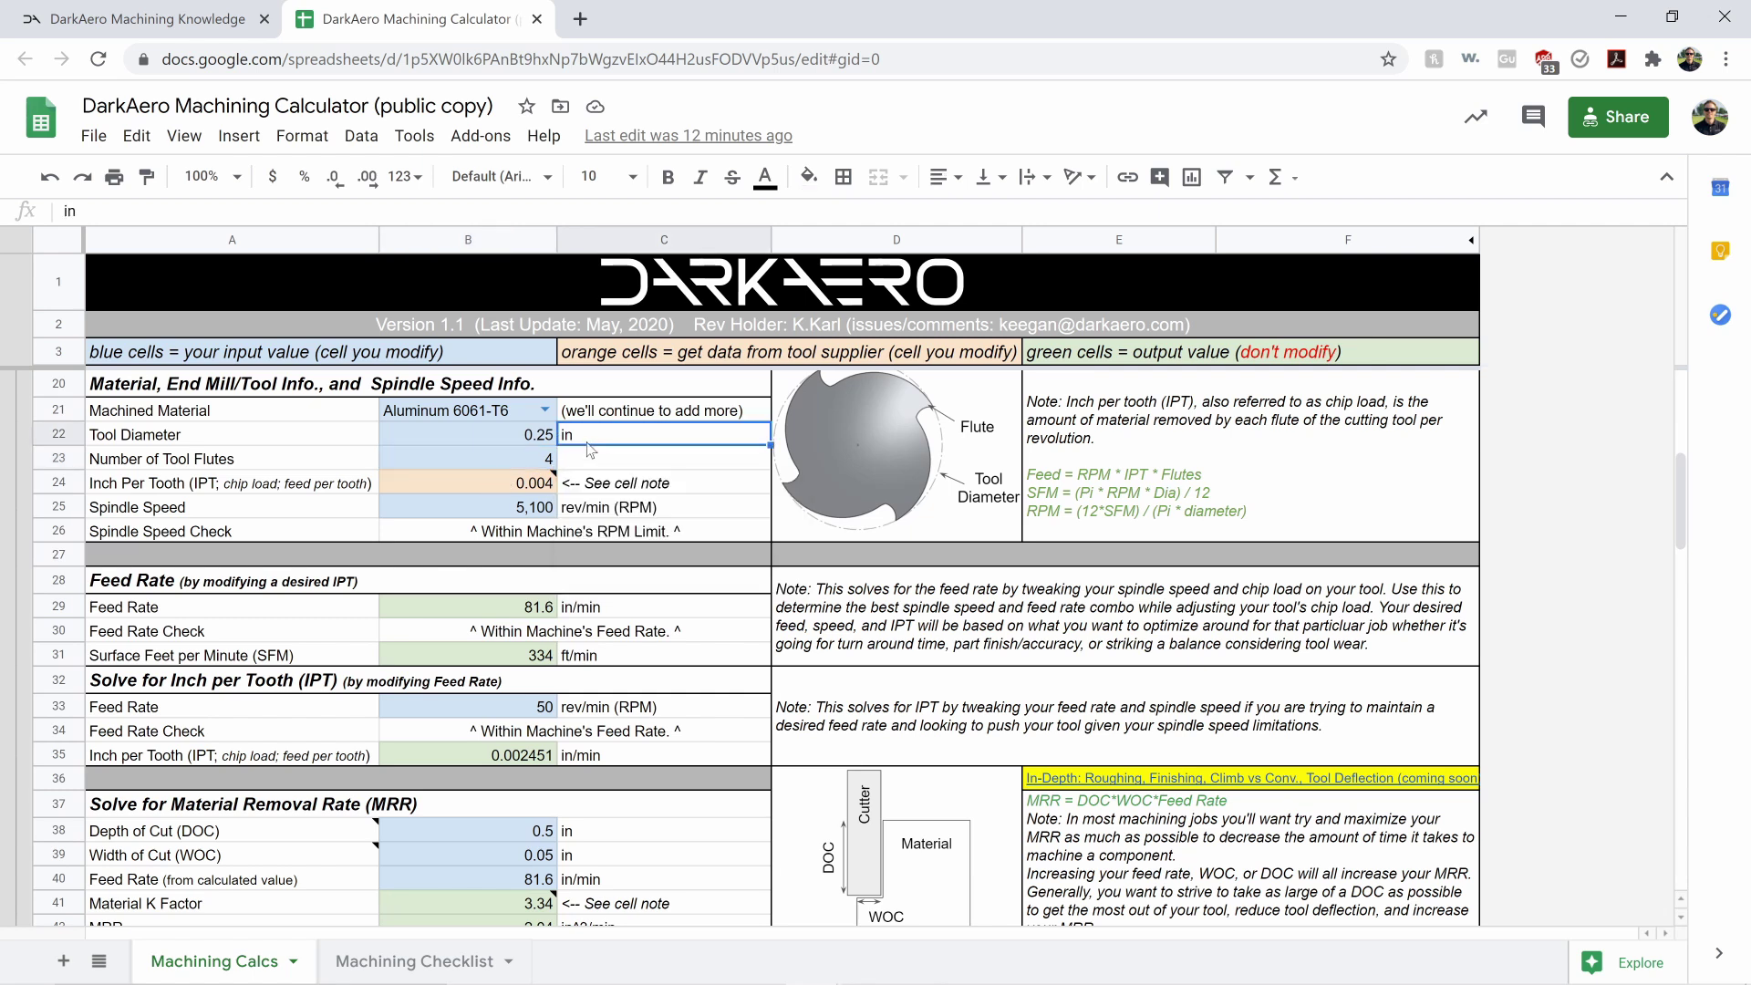
{"action": "left_click", "coordinate": [487, 413]}
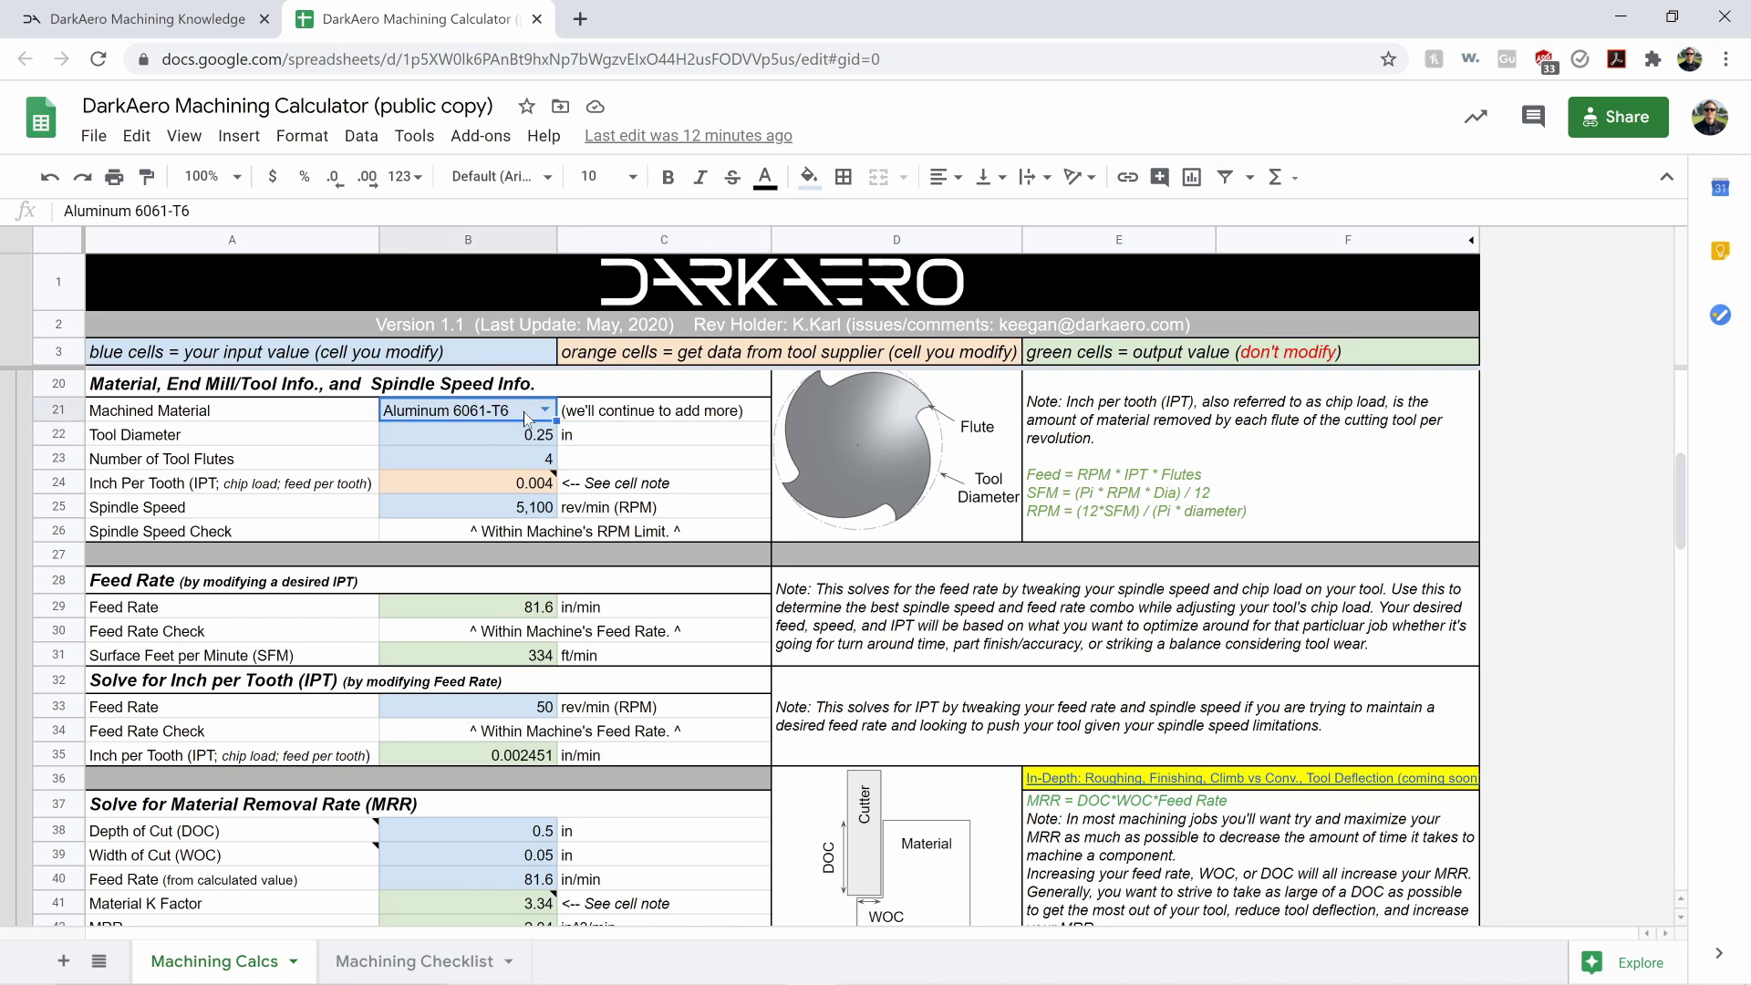
{"action": "left_click", "coordinate": [490, 436]}
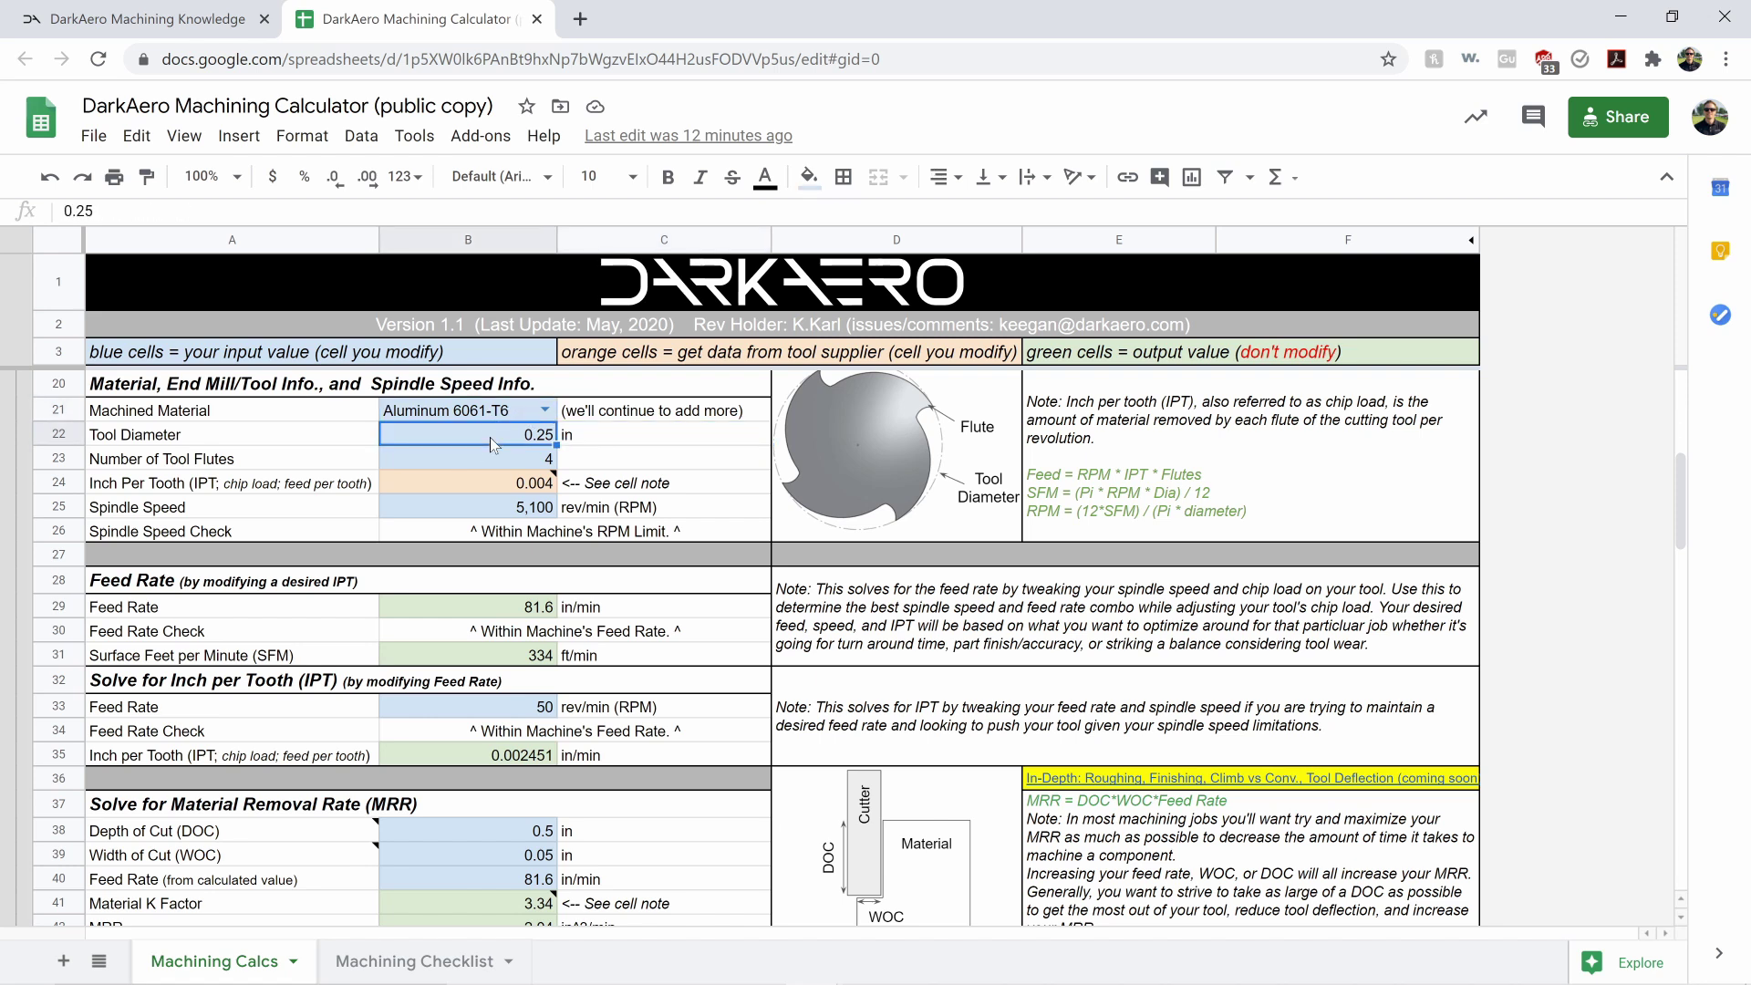
{"action": "type", "text": ".3125"}
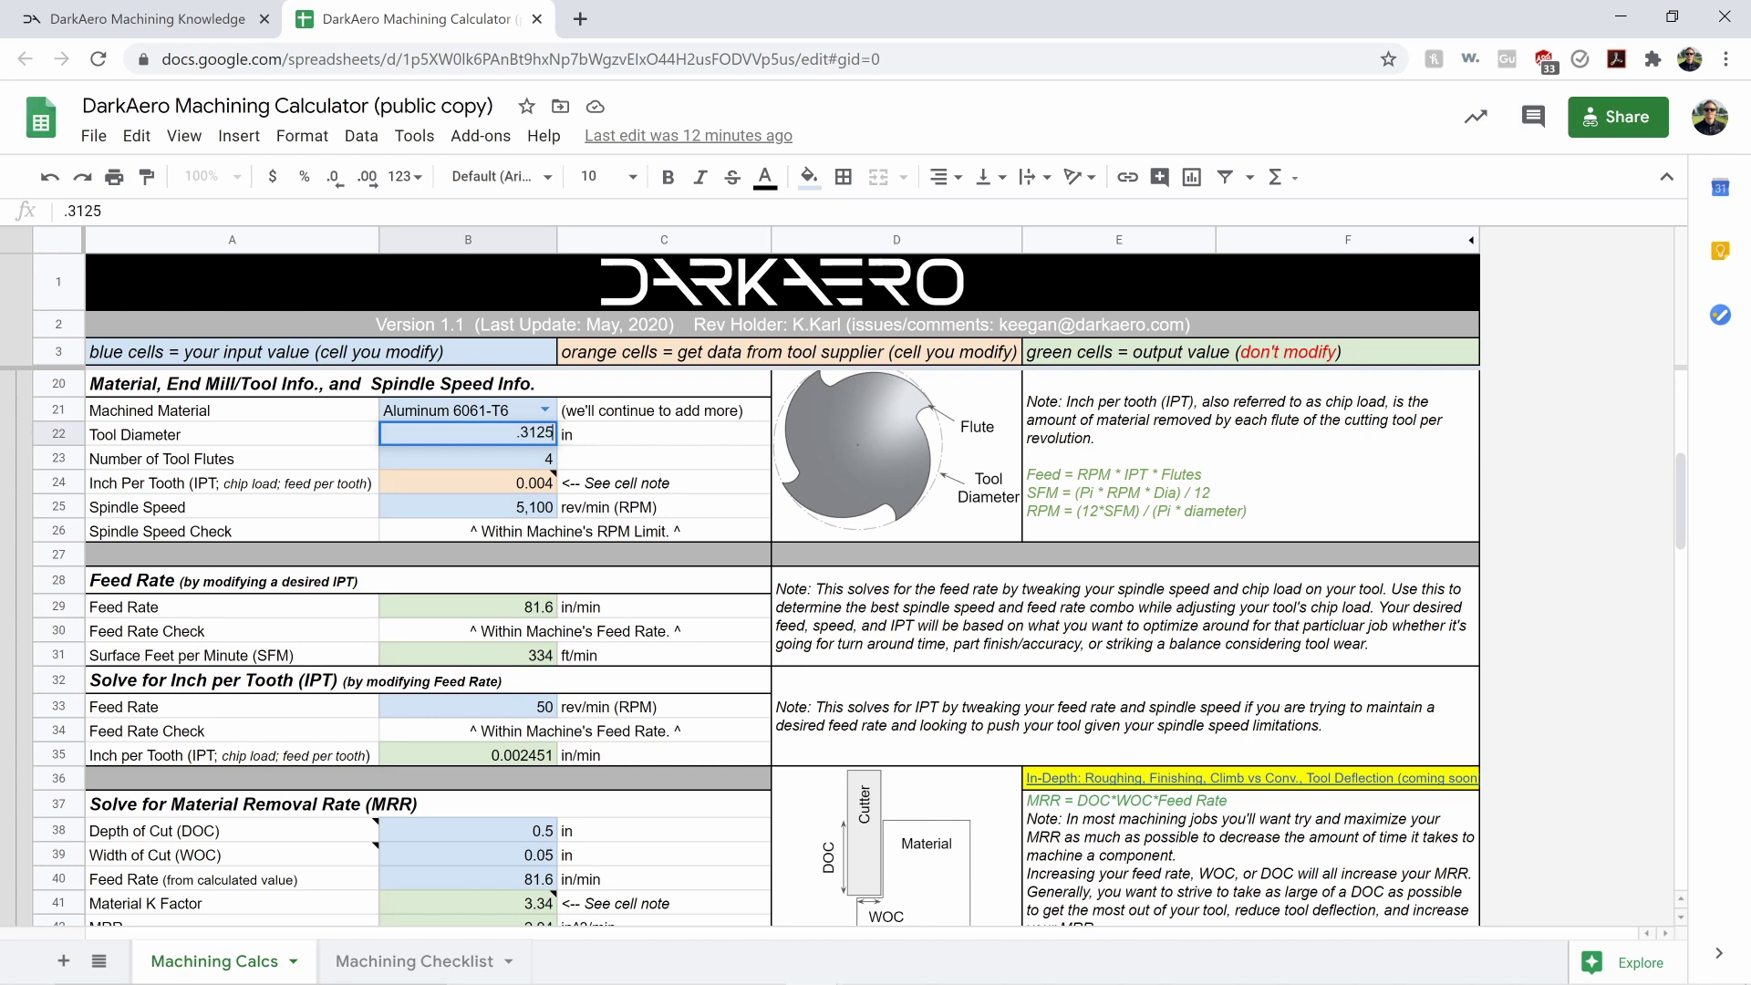
{"action": "key", "text": "Return"}
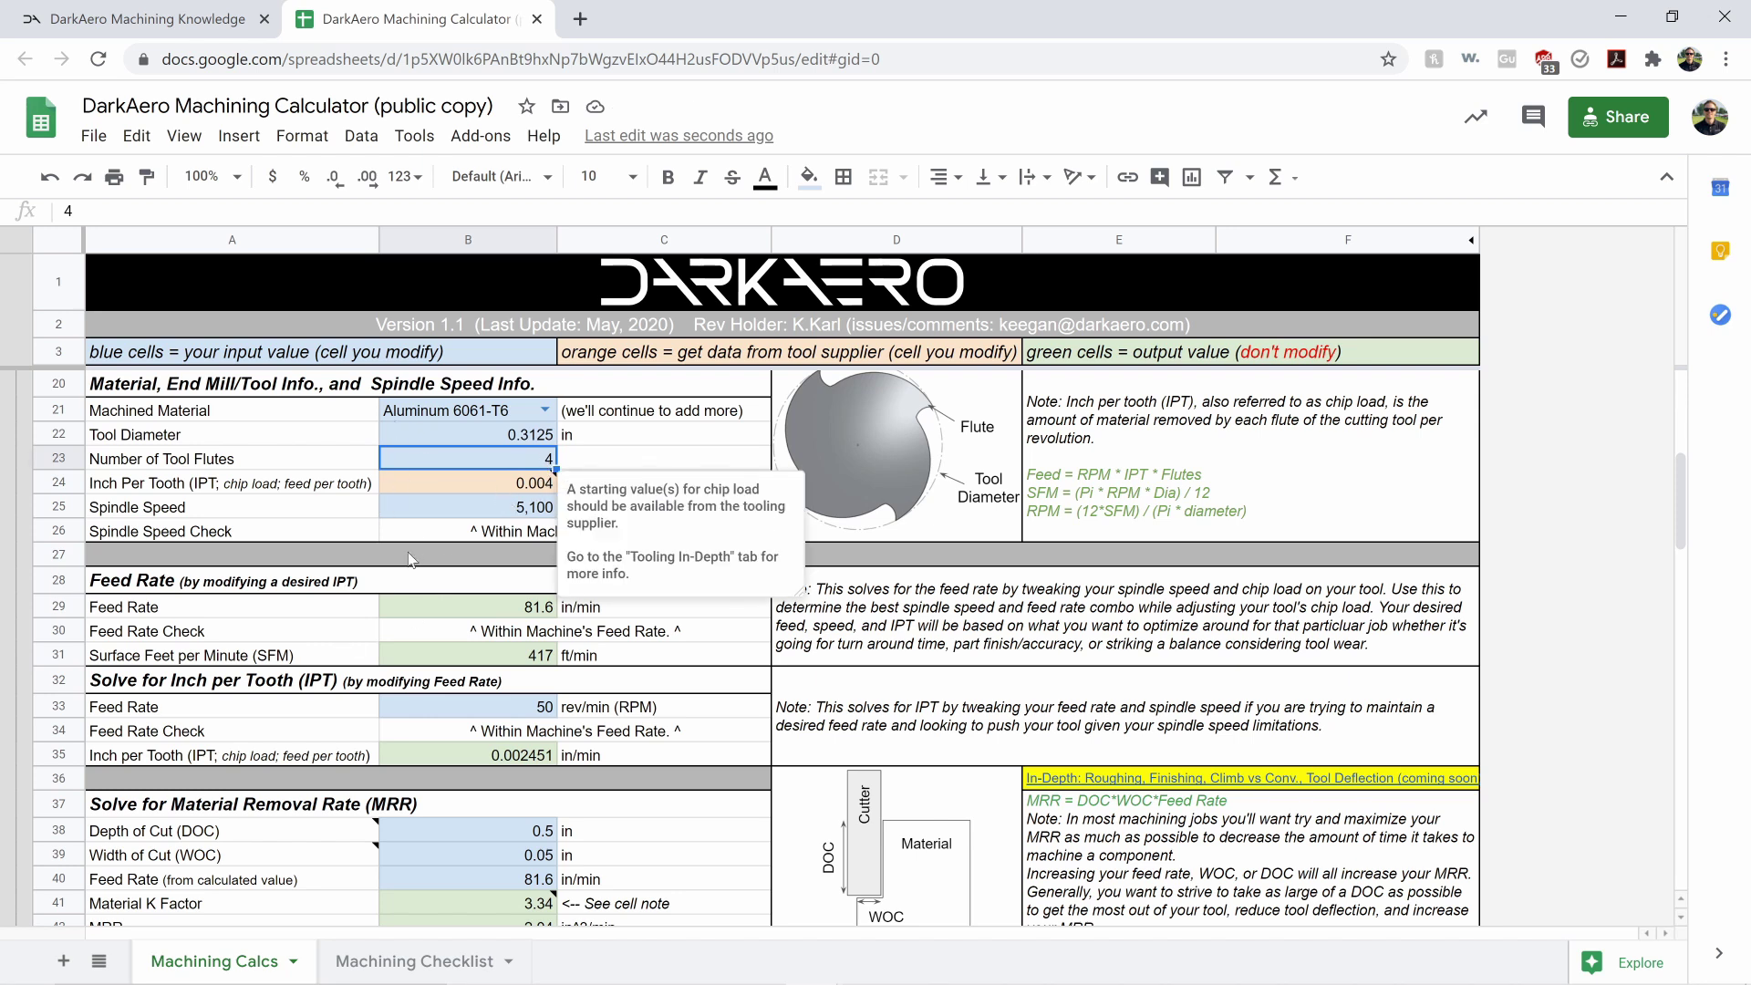
Check the chip load, spindle speed, 81.6 in/min feed rate and the 417 ft/min SFM formula
{"action": "left_click", "coordinate": [503, 479]}
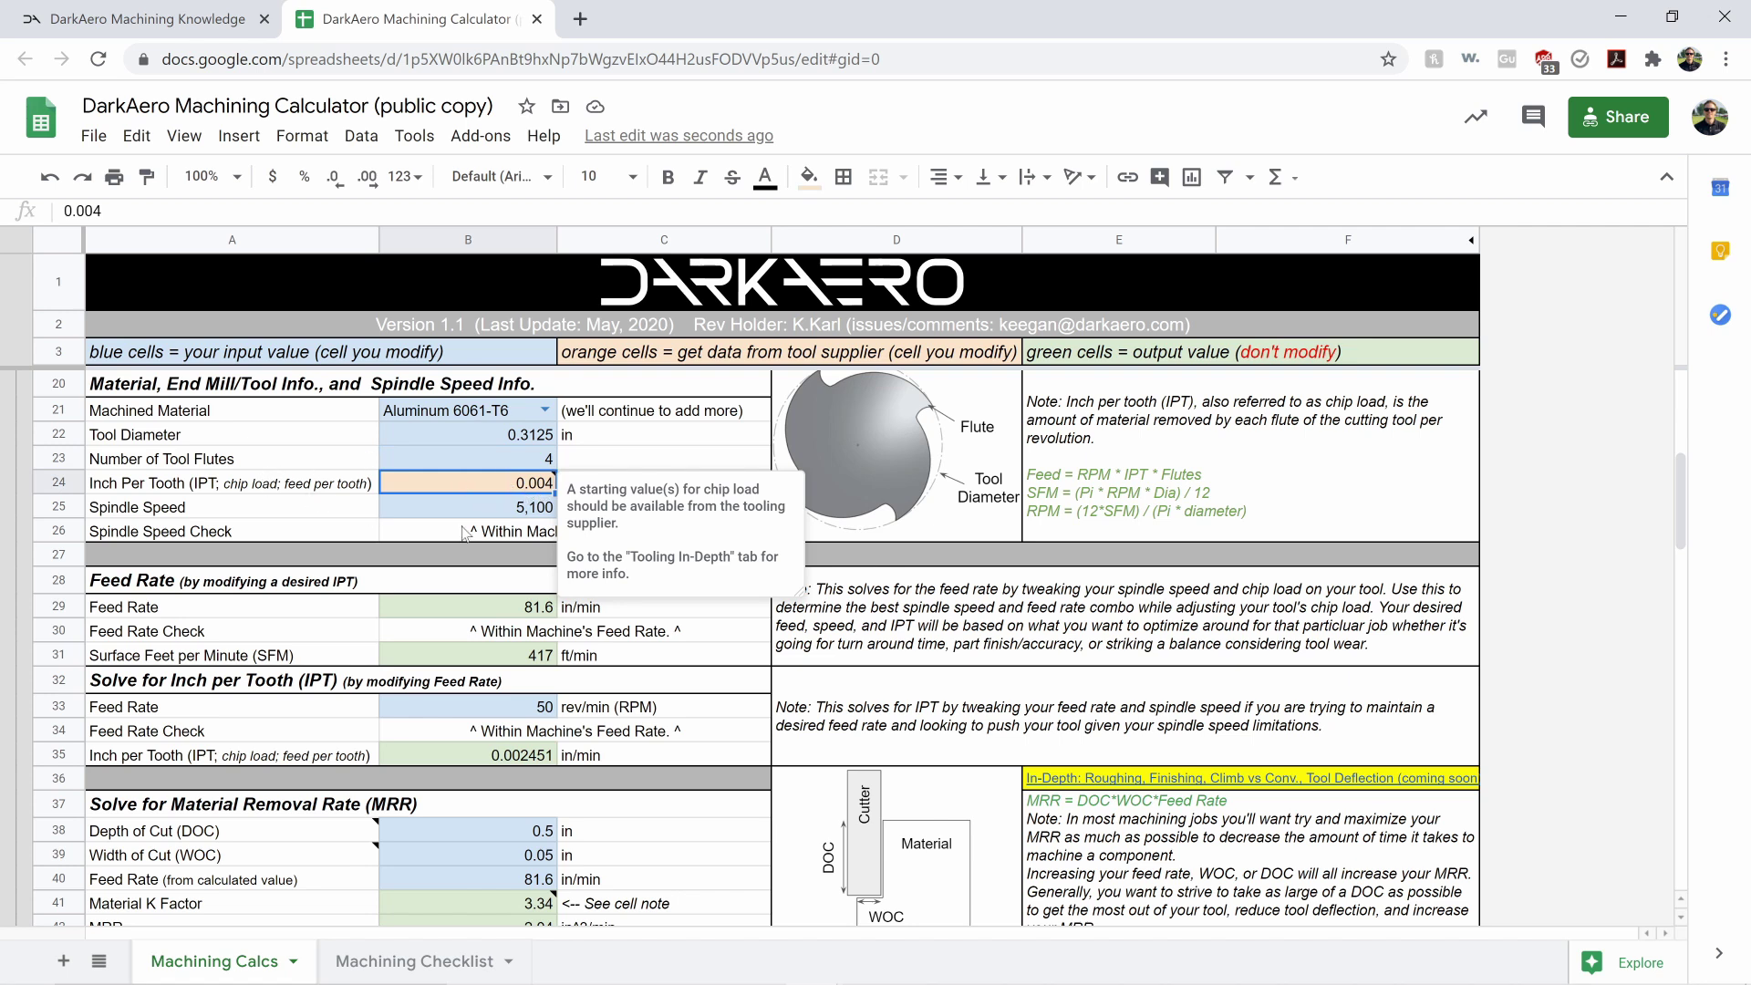
{"action": "left_click", "coordinate": [505, 513]}
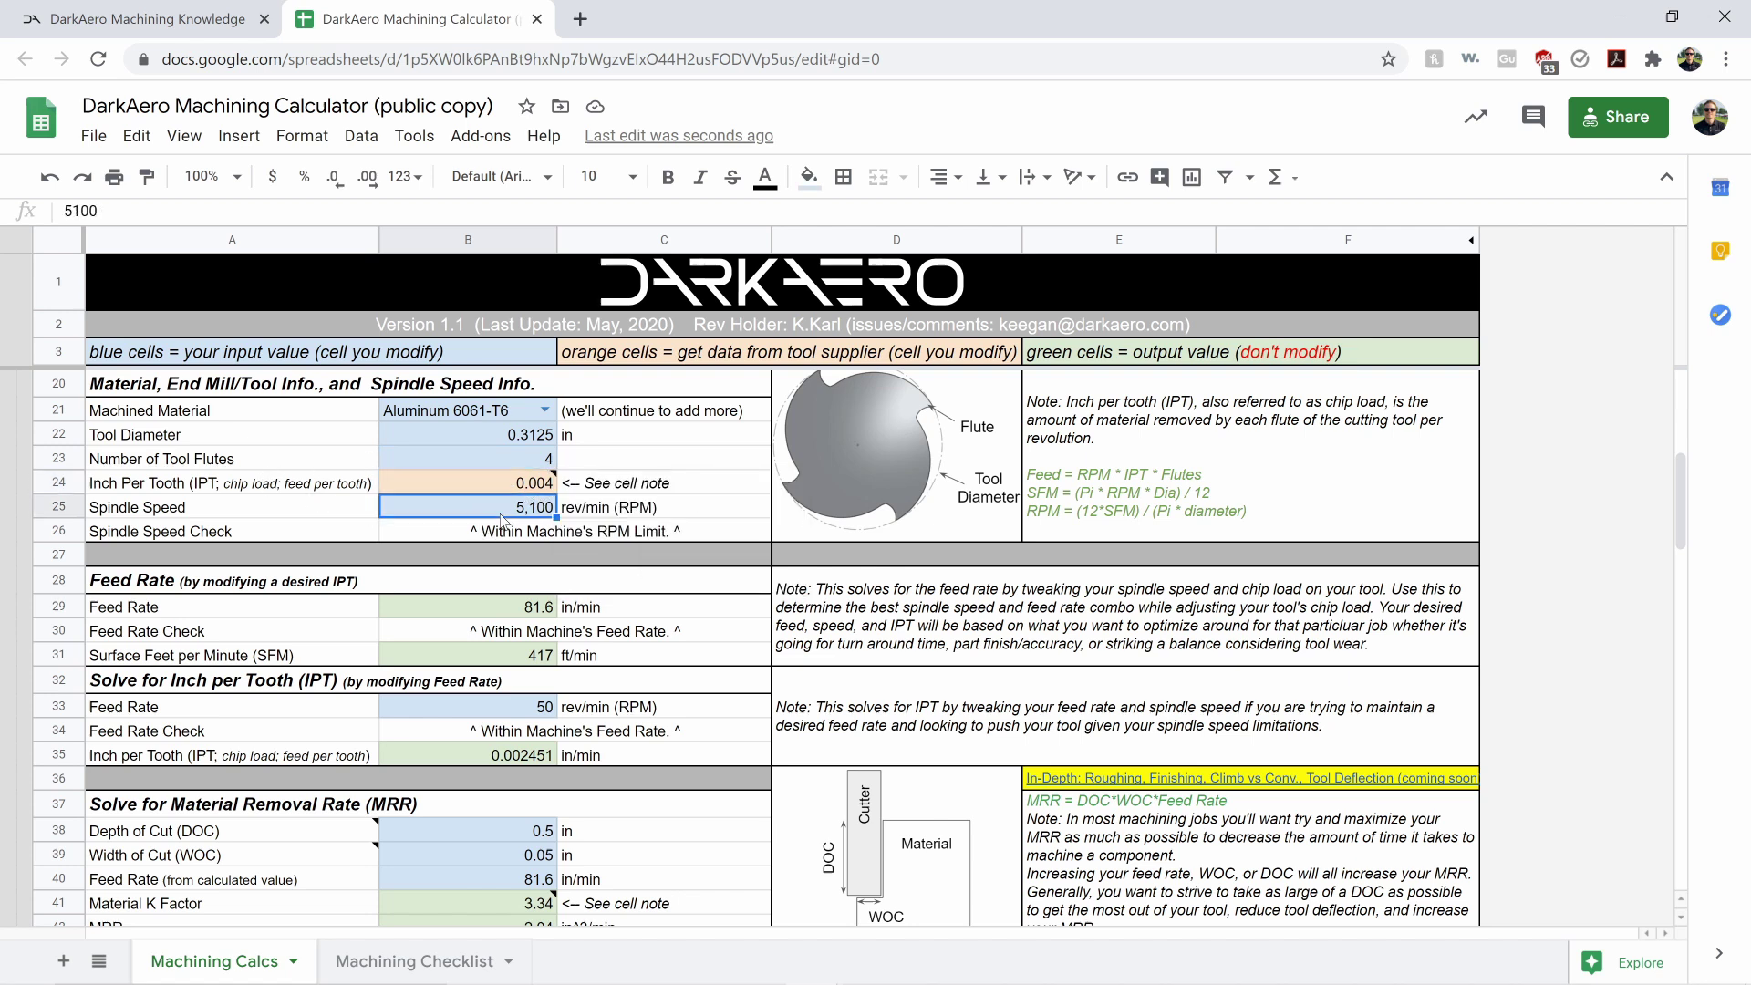
{"action": "left_click", "coordinate": [436, 617]}
{"action": "left_click", "coordinate": [477, 664]}
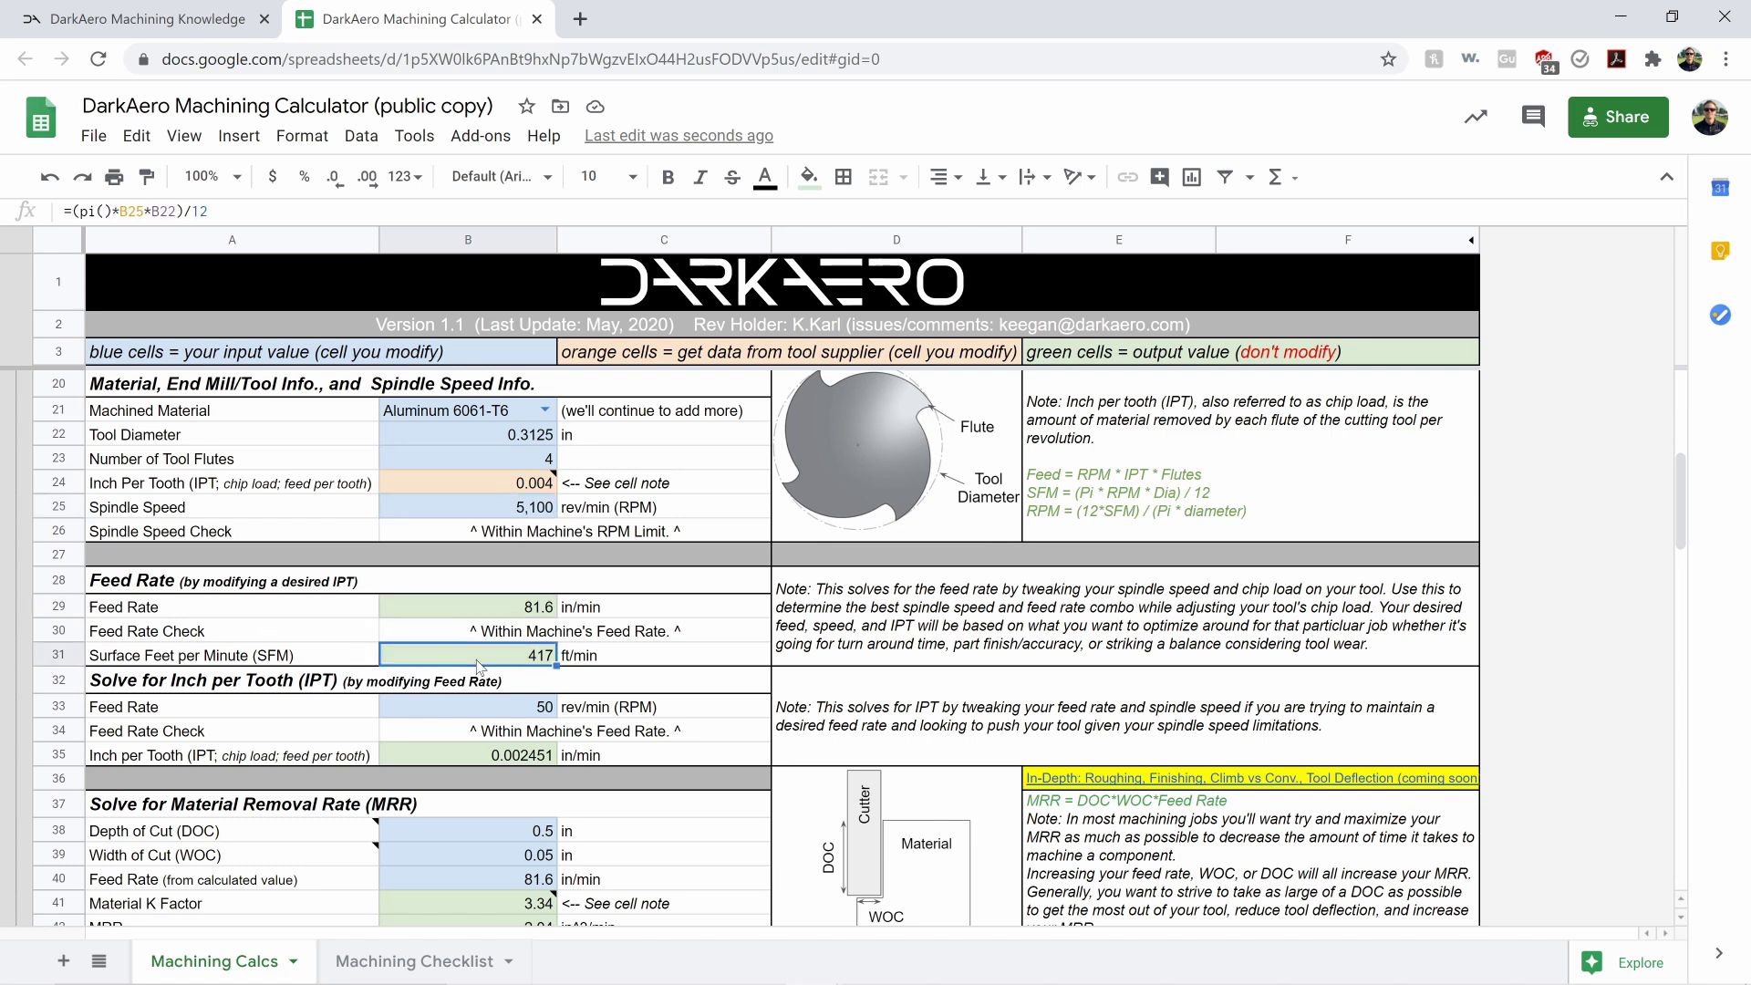
{"action": "left_click", "coordinate": [499, 716]}
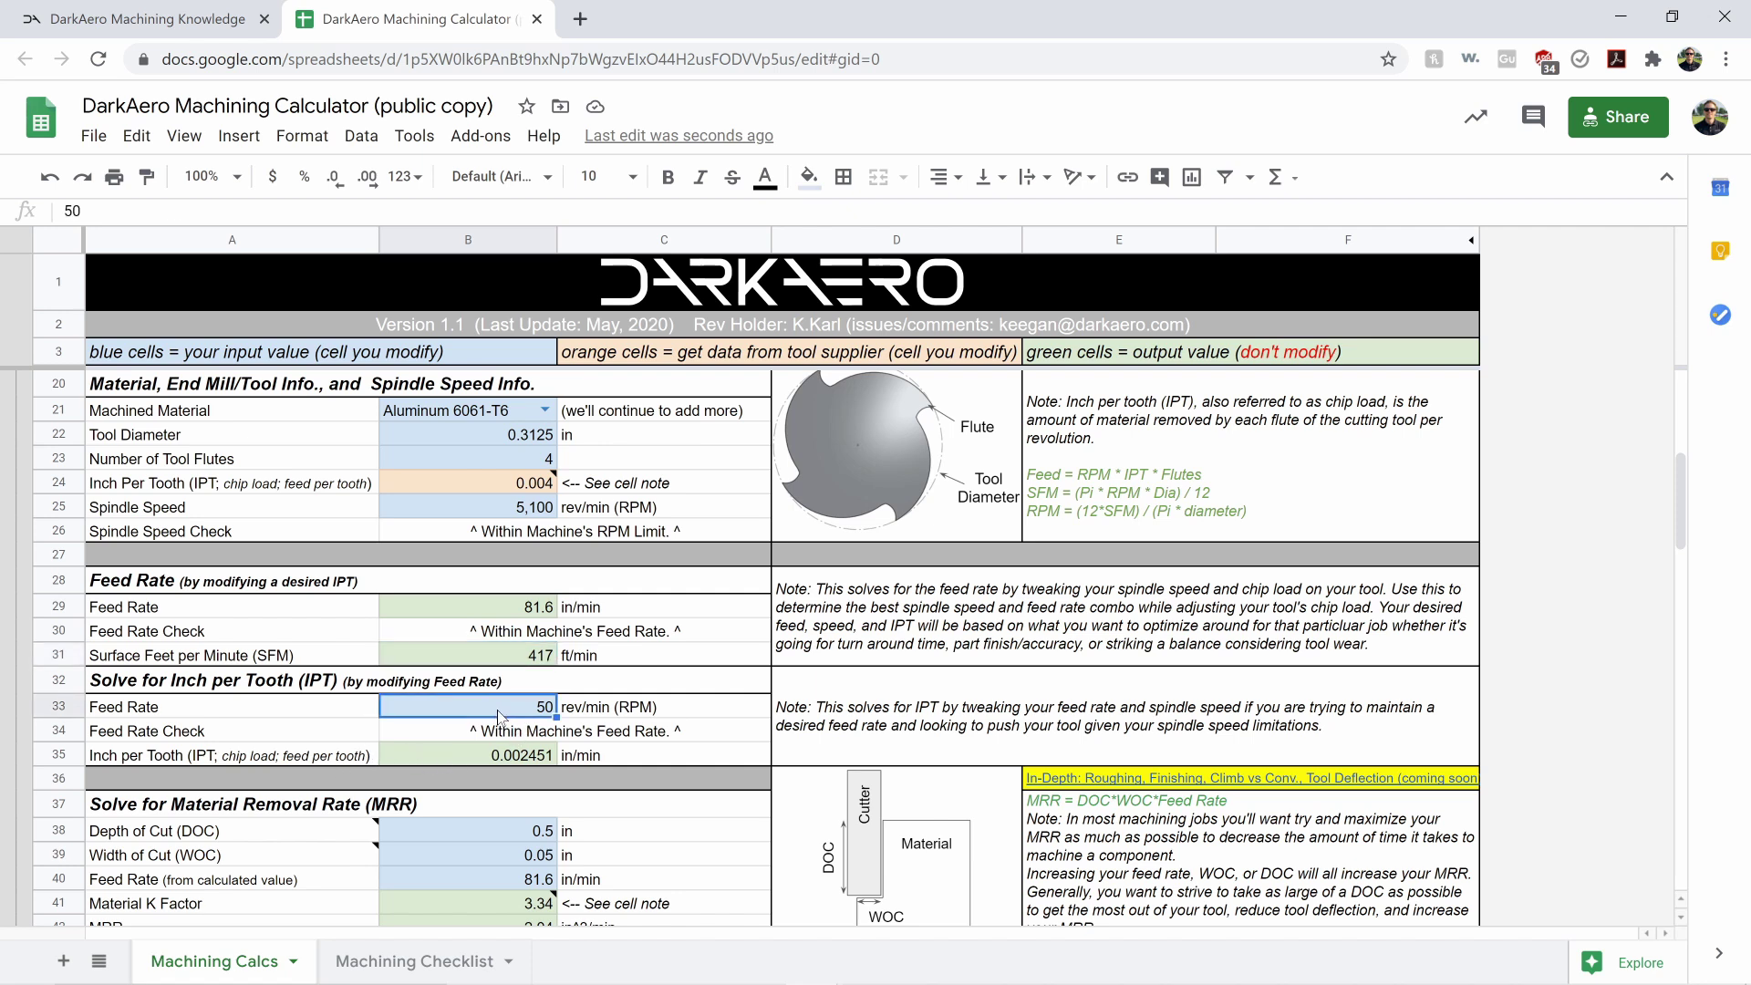
{"action": "key", "text": "Down"}
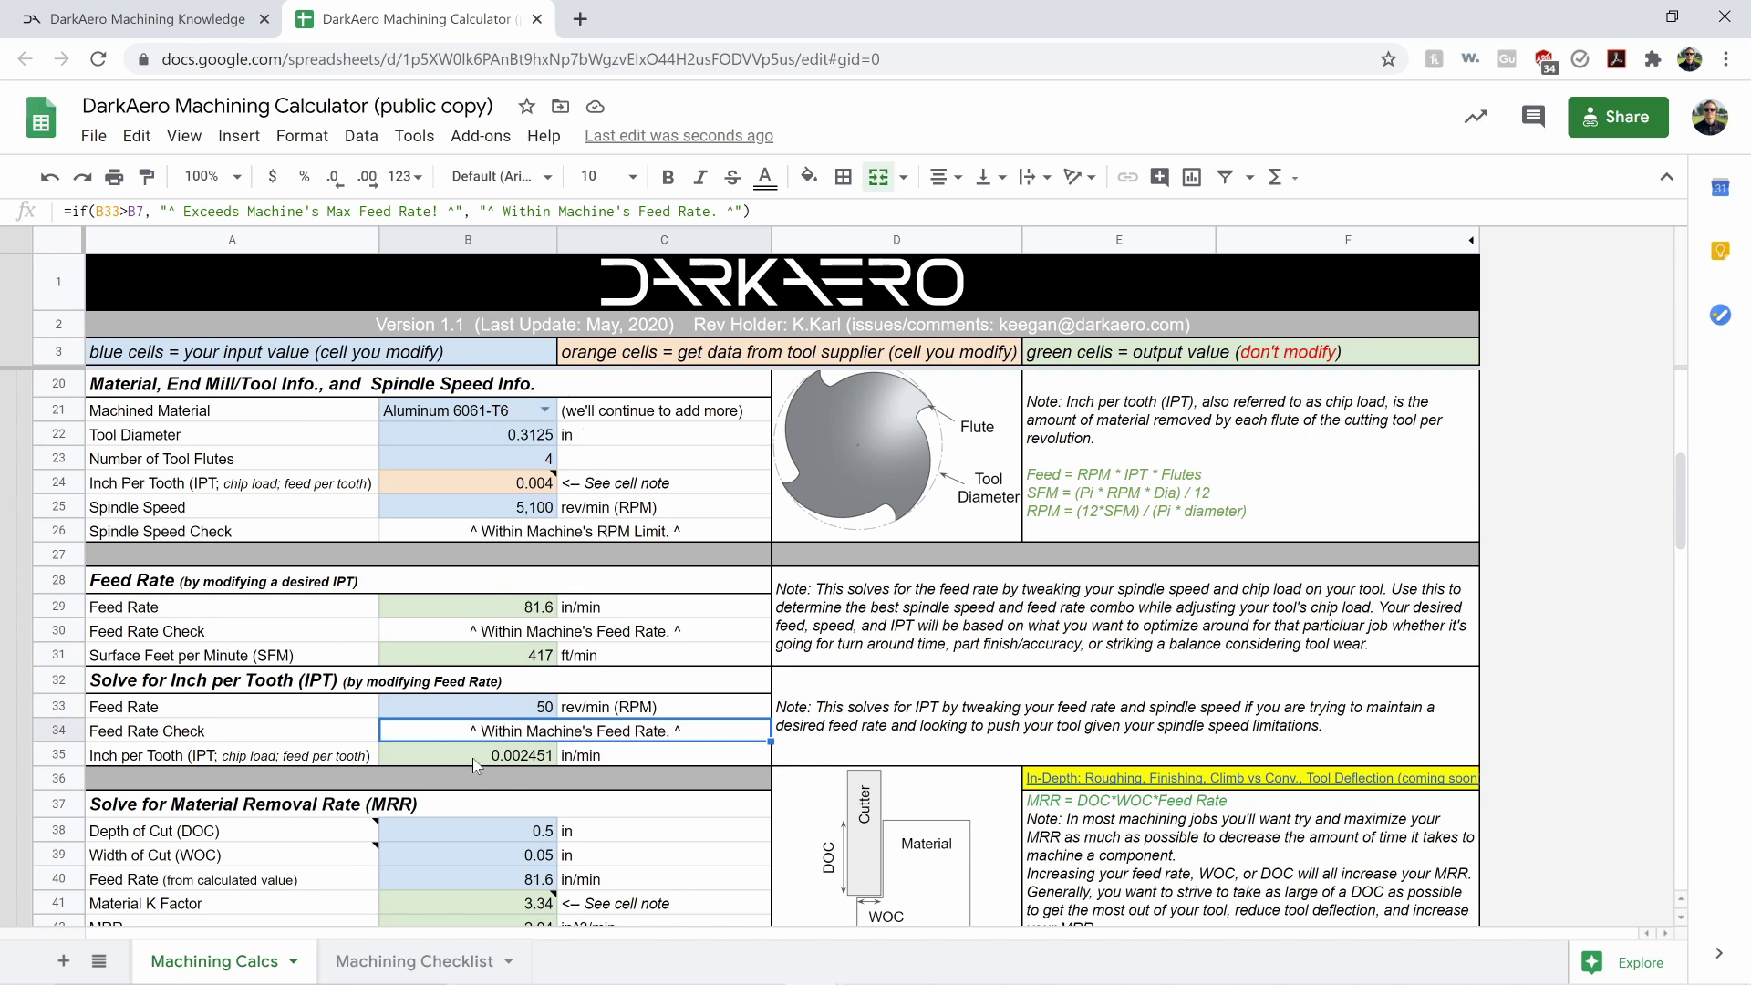
{"action": "left_click_drag", "start_coordinate": [513, 411], "coordinate": [509, 510]}
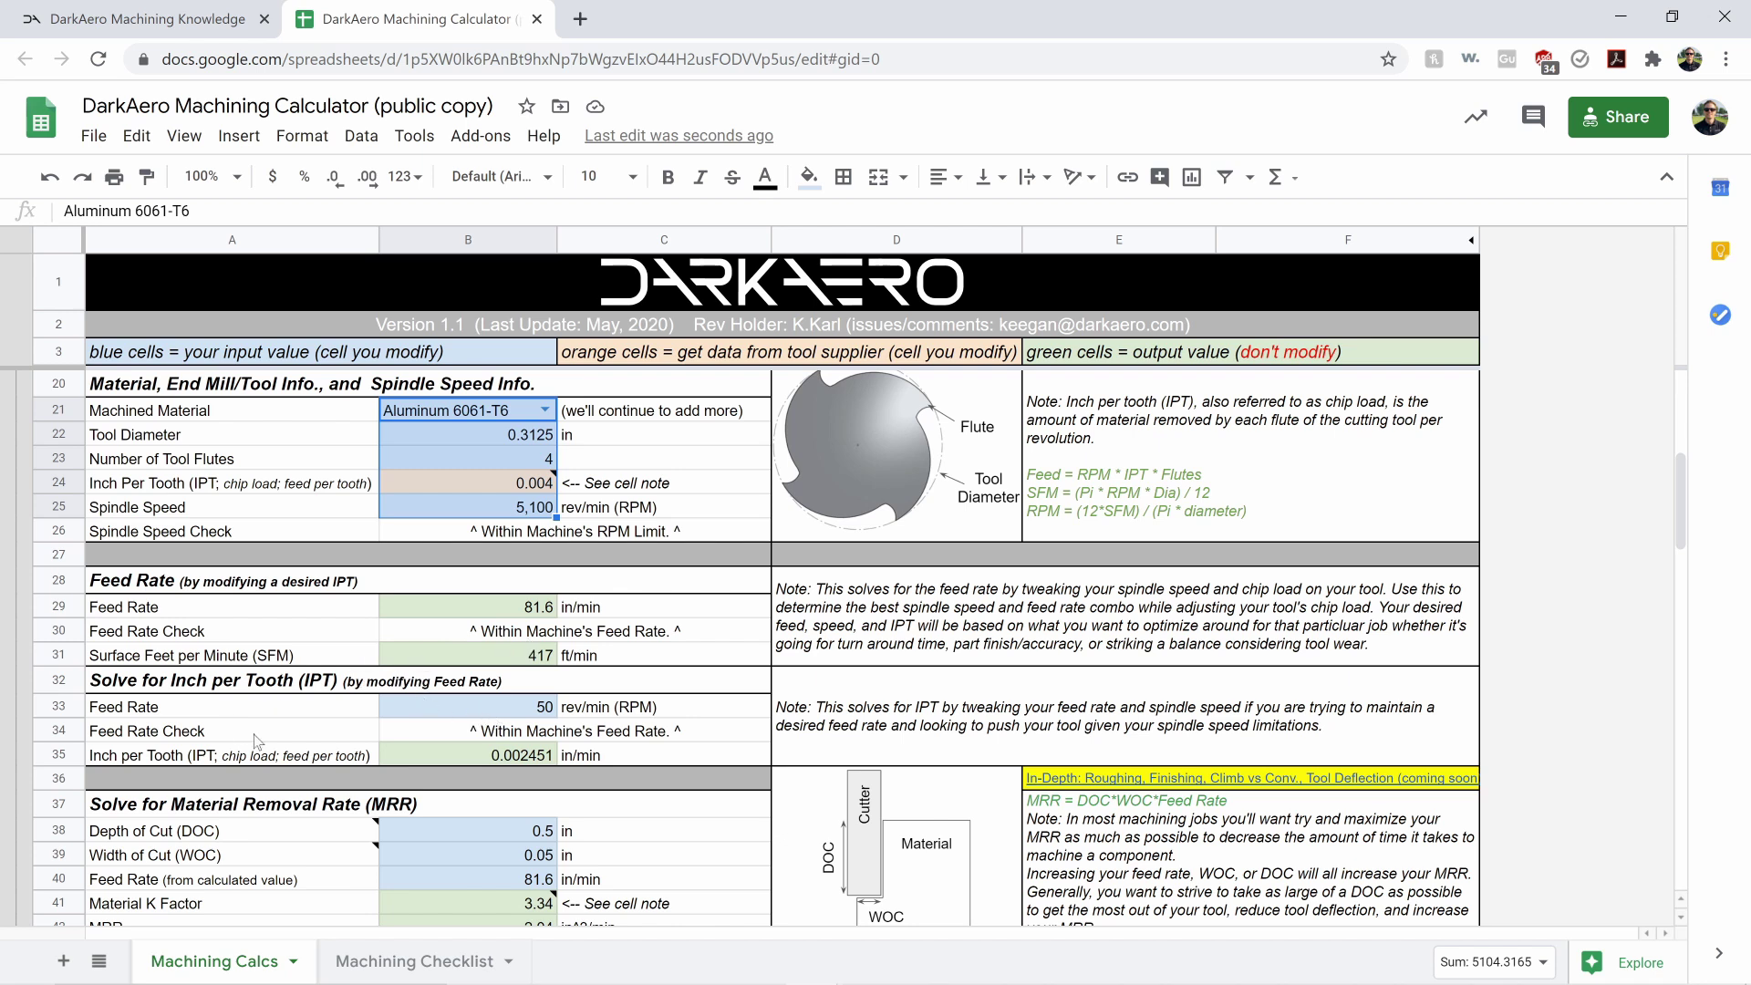
{"action": "left_click", "coordinate": [532, 716]}
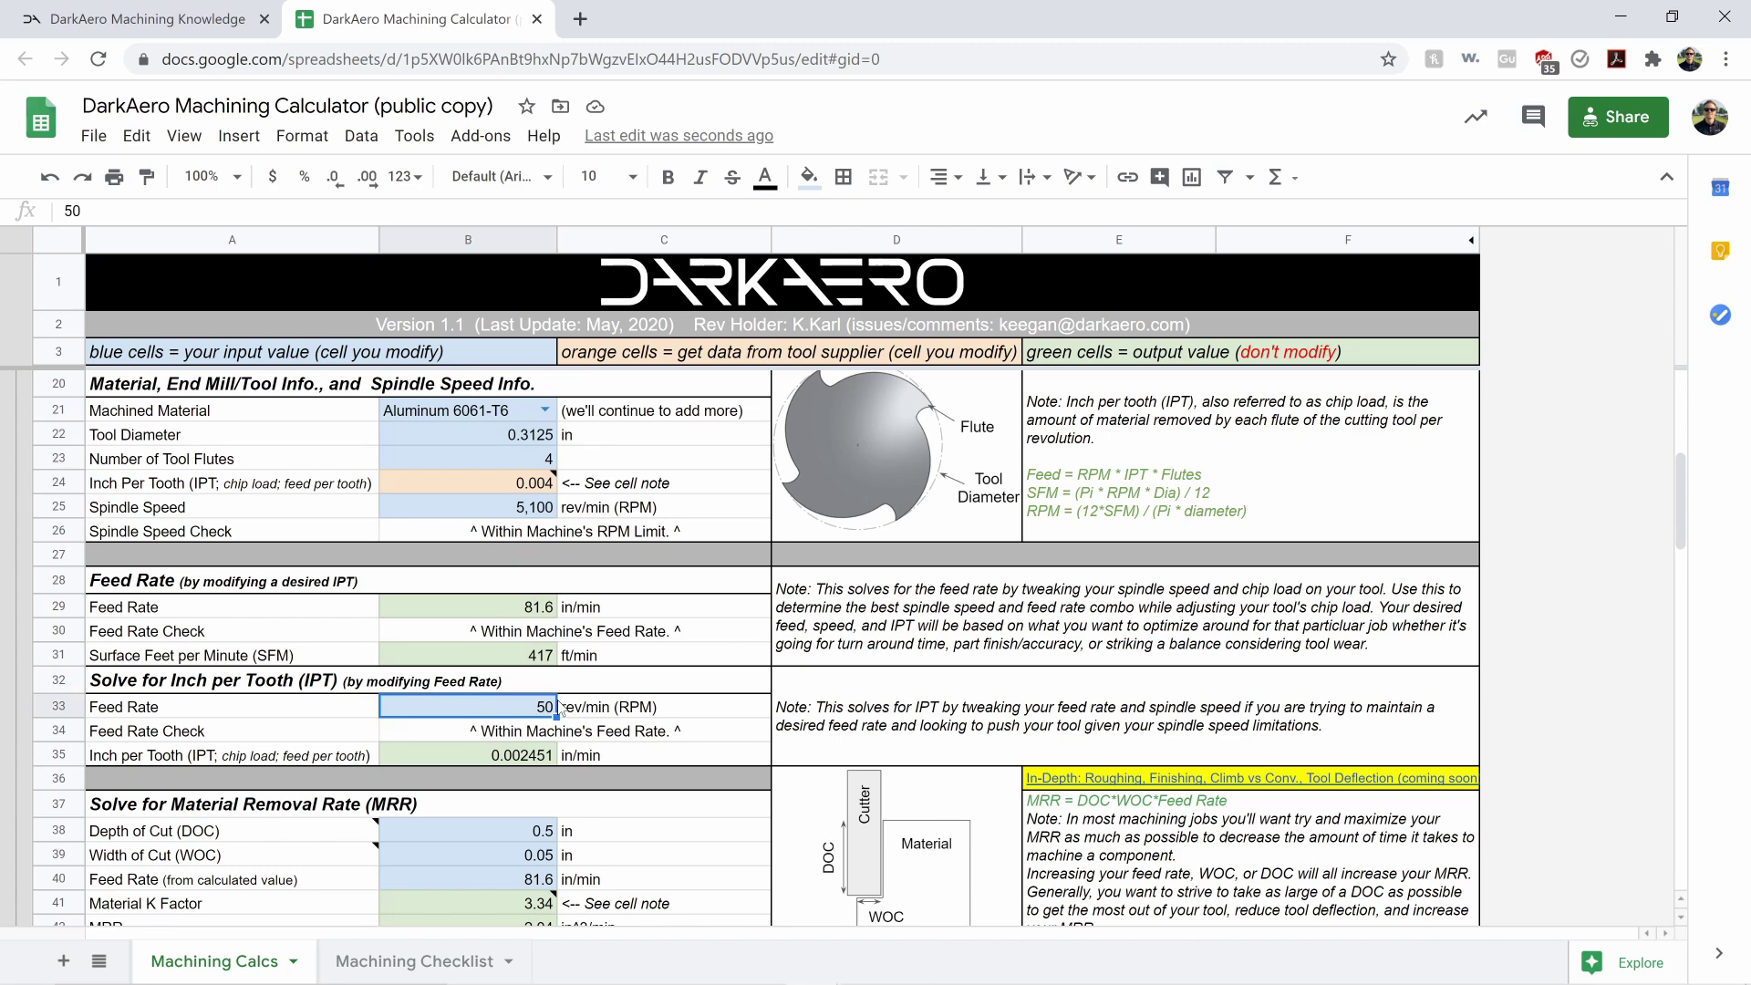
Set the depth of cut in B38 to 0.6 in, raising MRR to 2.45 in^3/min and power to 0.73 hp
{"action": "left_click", "coordinate": [506, 756]}
{"action": "scroll", "coordinate": [566, 718], "scroll_direction": "down", "scroll_amount": 2}
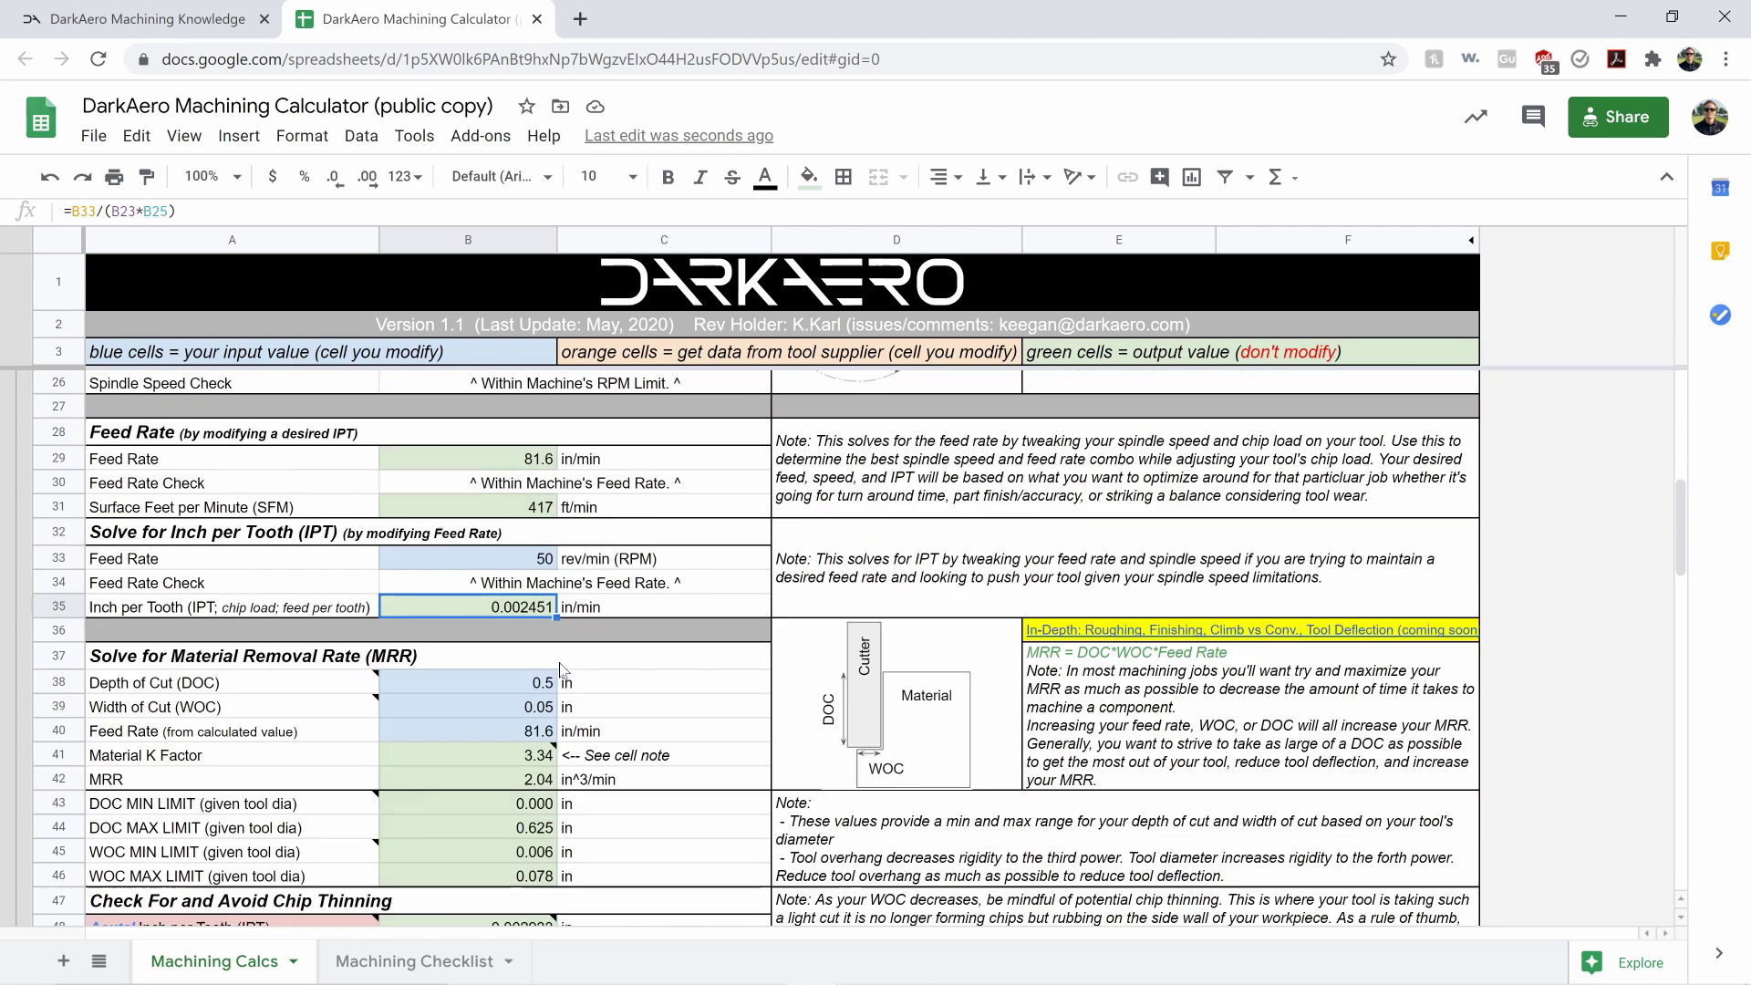
{"action": "scroll", "coordinate": [602, 611], "scroll_direction": "down", "scroll_amount": 2}
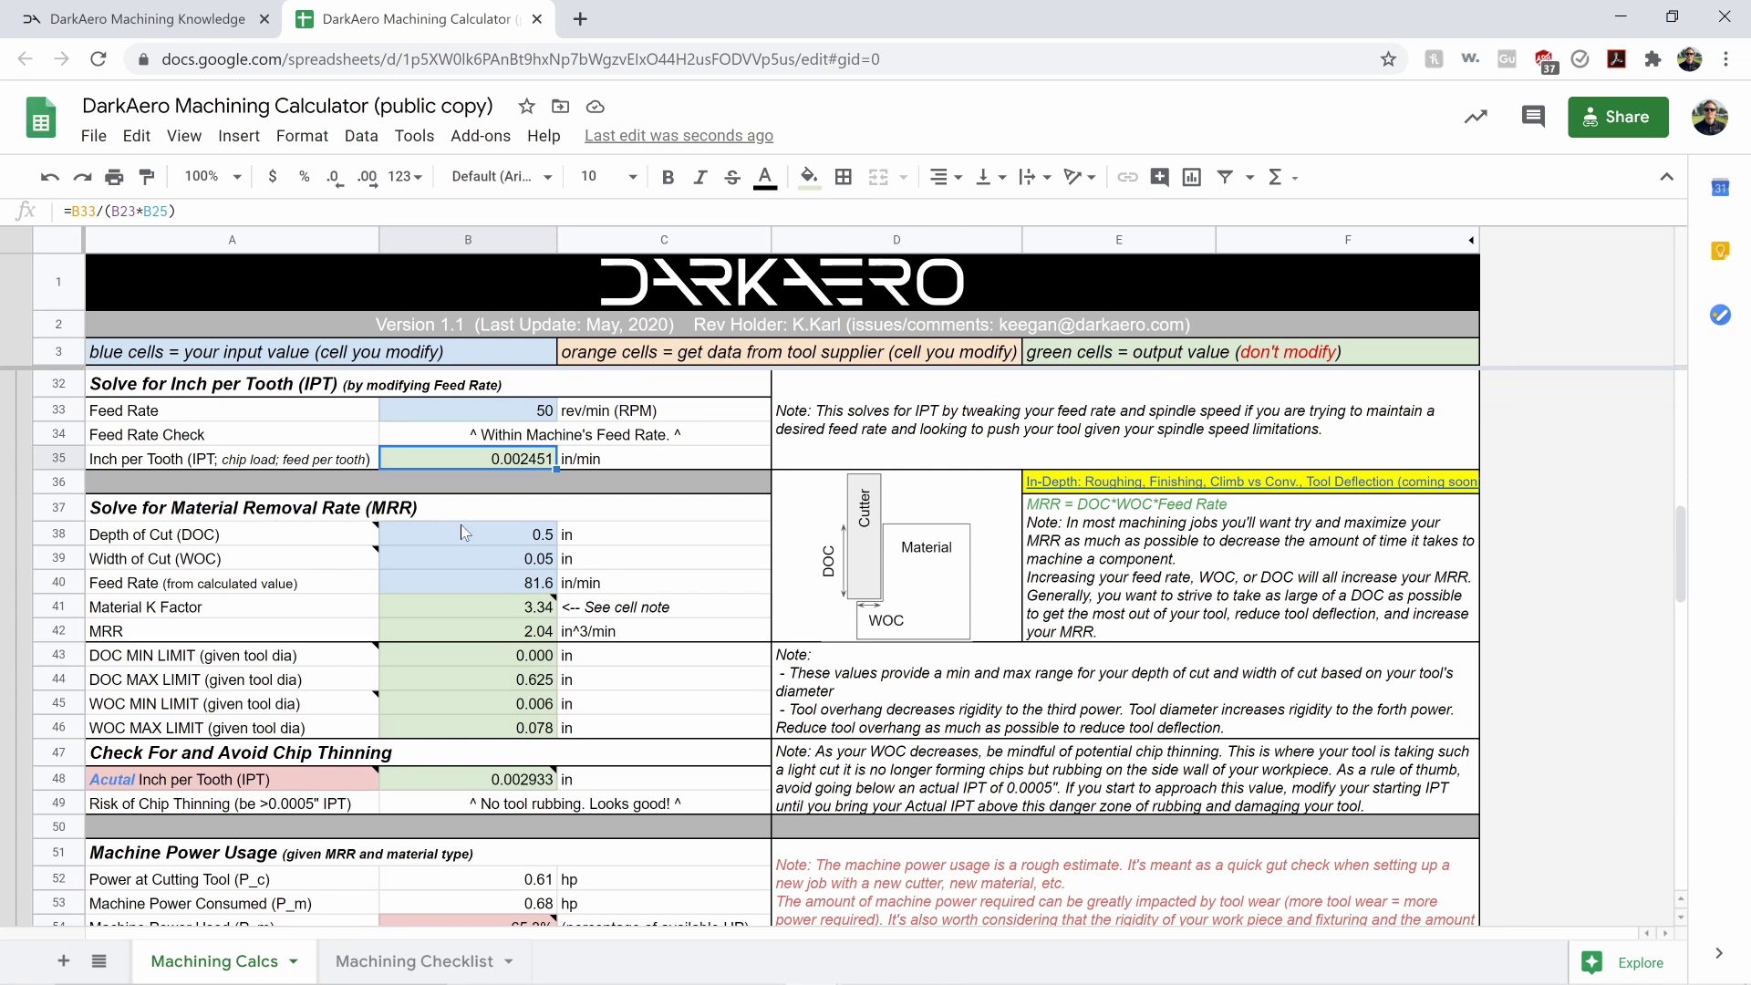
{"action": "left_click", "coordinate": [517, 534]}
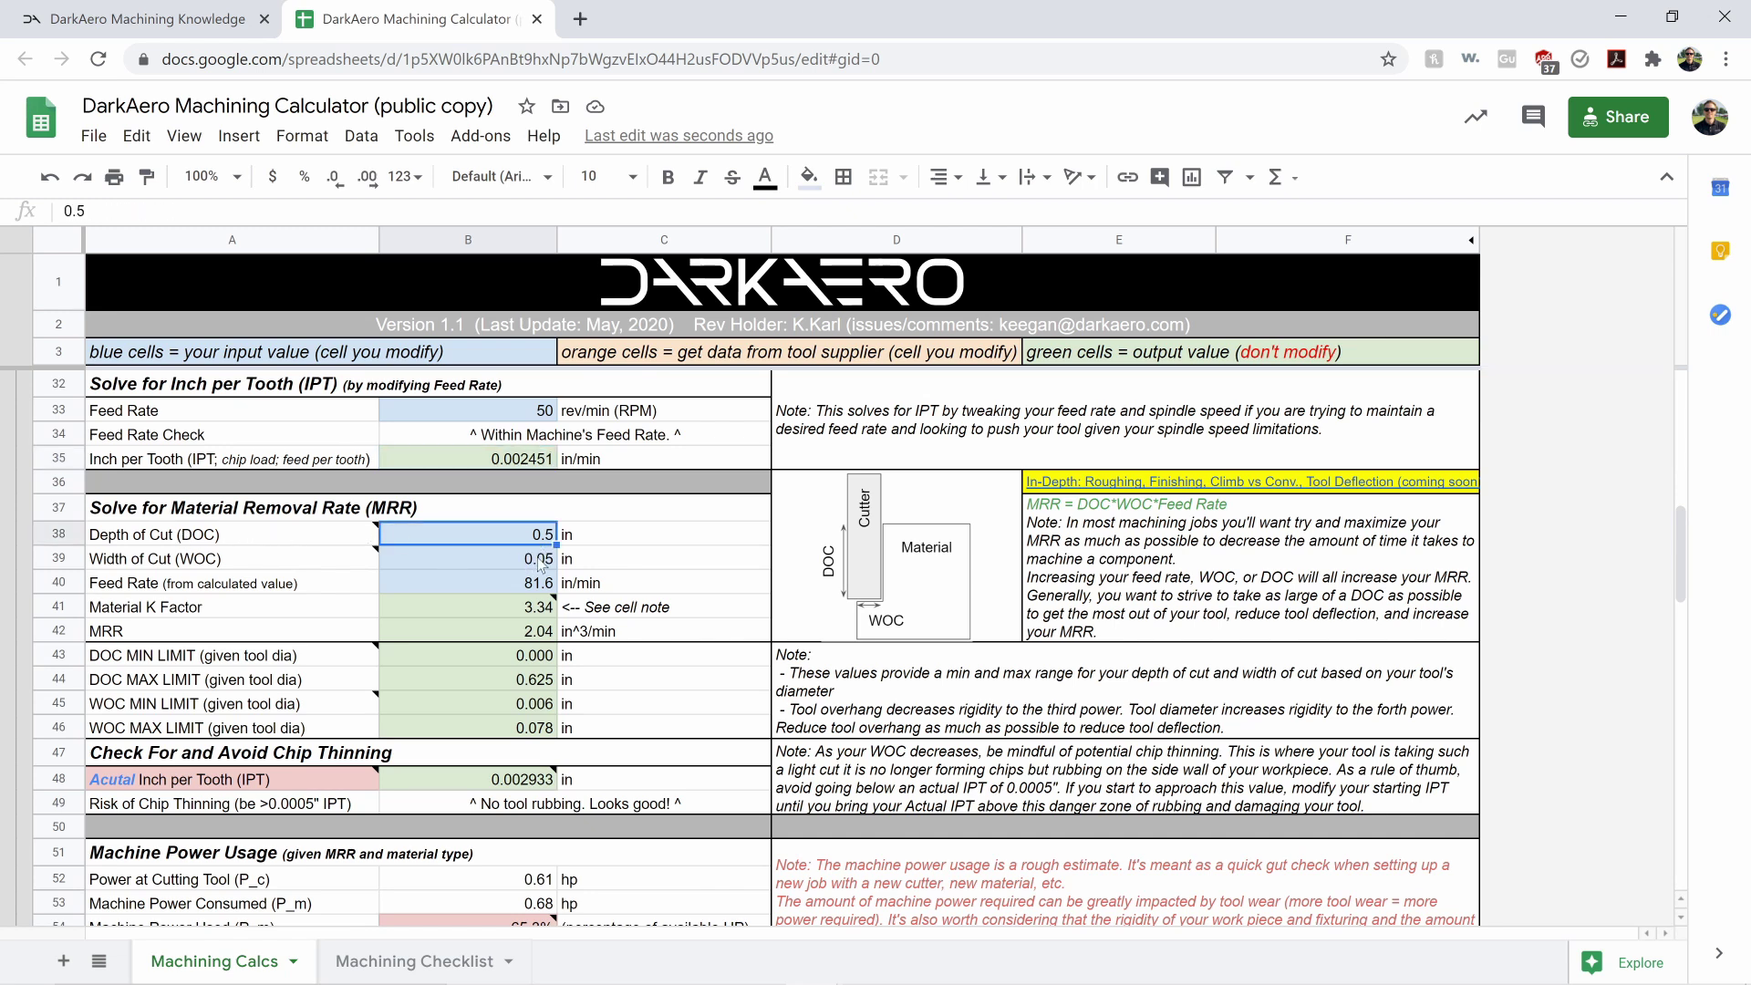
{"action": "type", "text": ".6"}
{"action": "key", "text": "Return"}
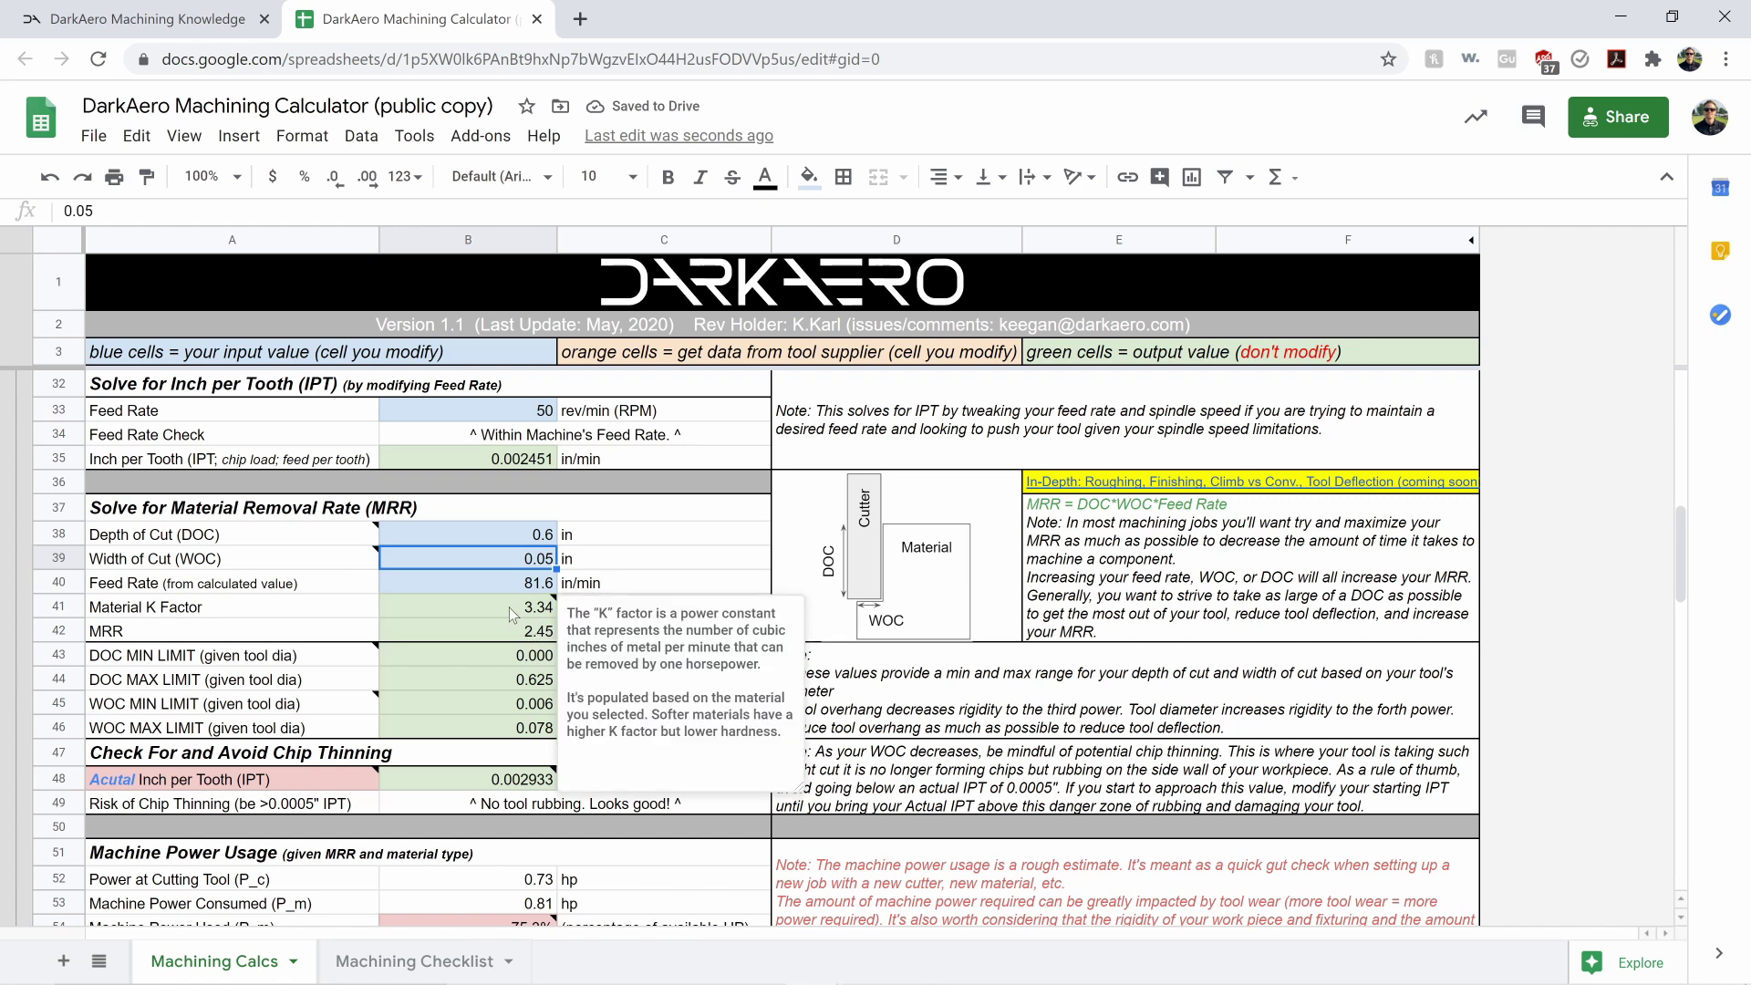
{"action": "scroll", "coordinate": [391, 594], "scroll_direction": "down", "scroll_amount": 2}
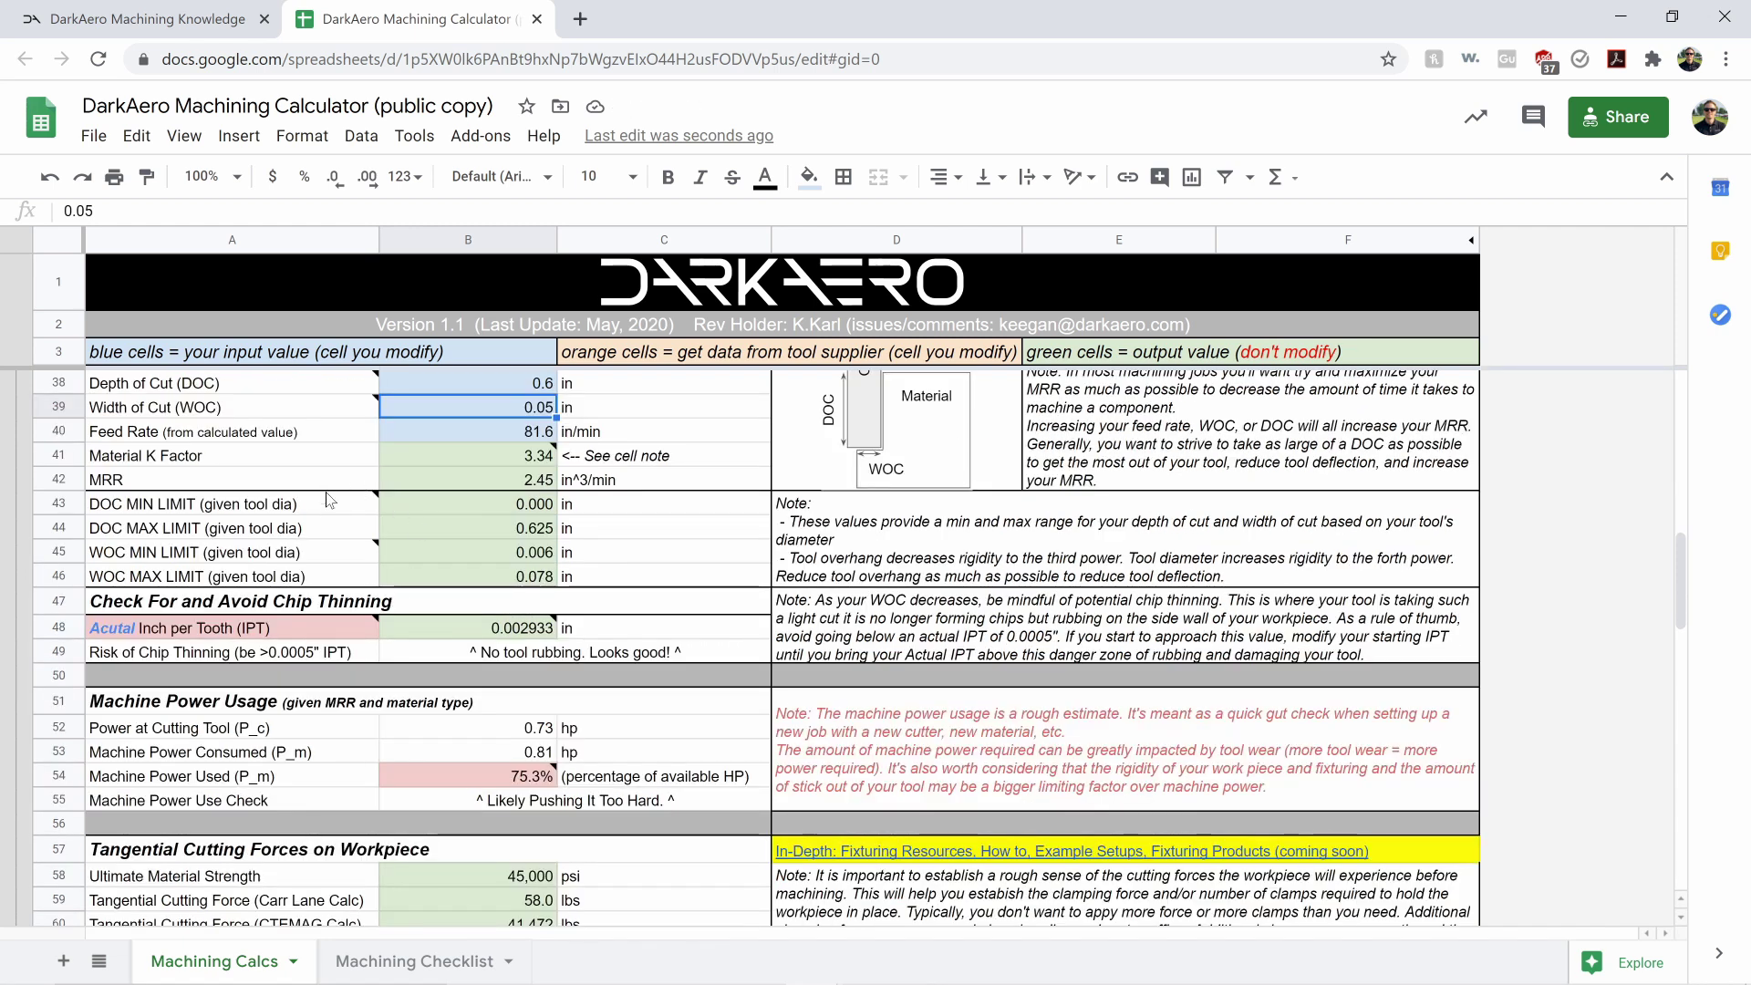
{"action": "left_click_drag", "start_coordinate": [475, 500], "coordinate": [480, 577]}
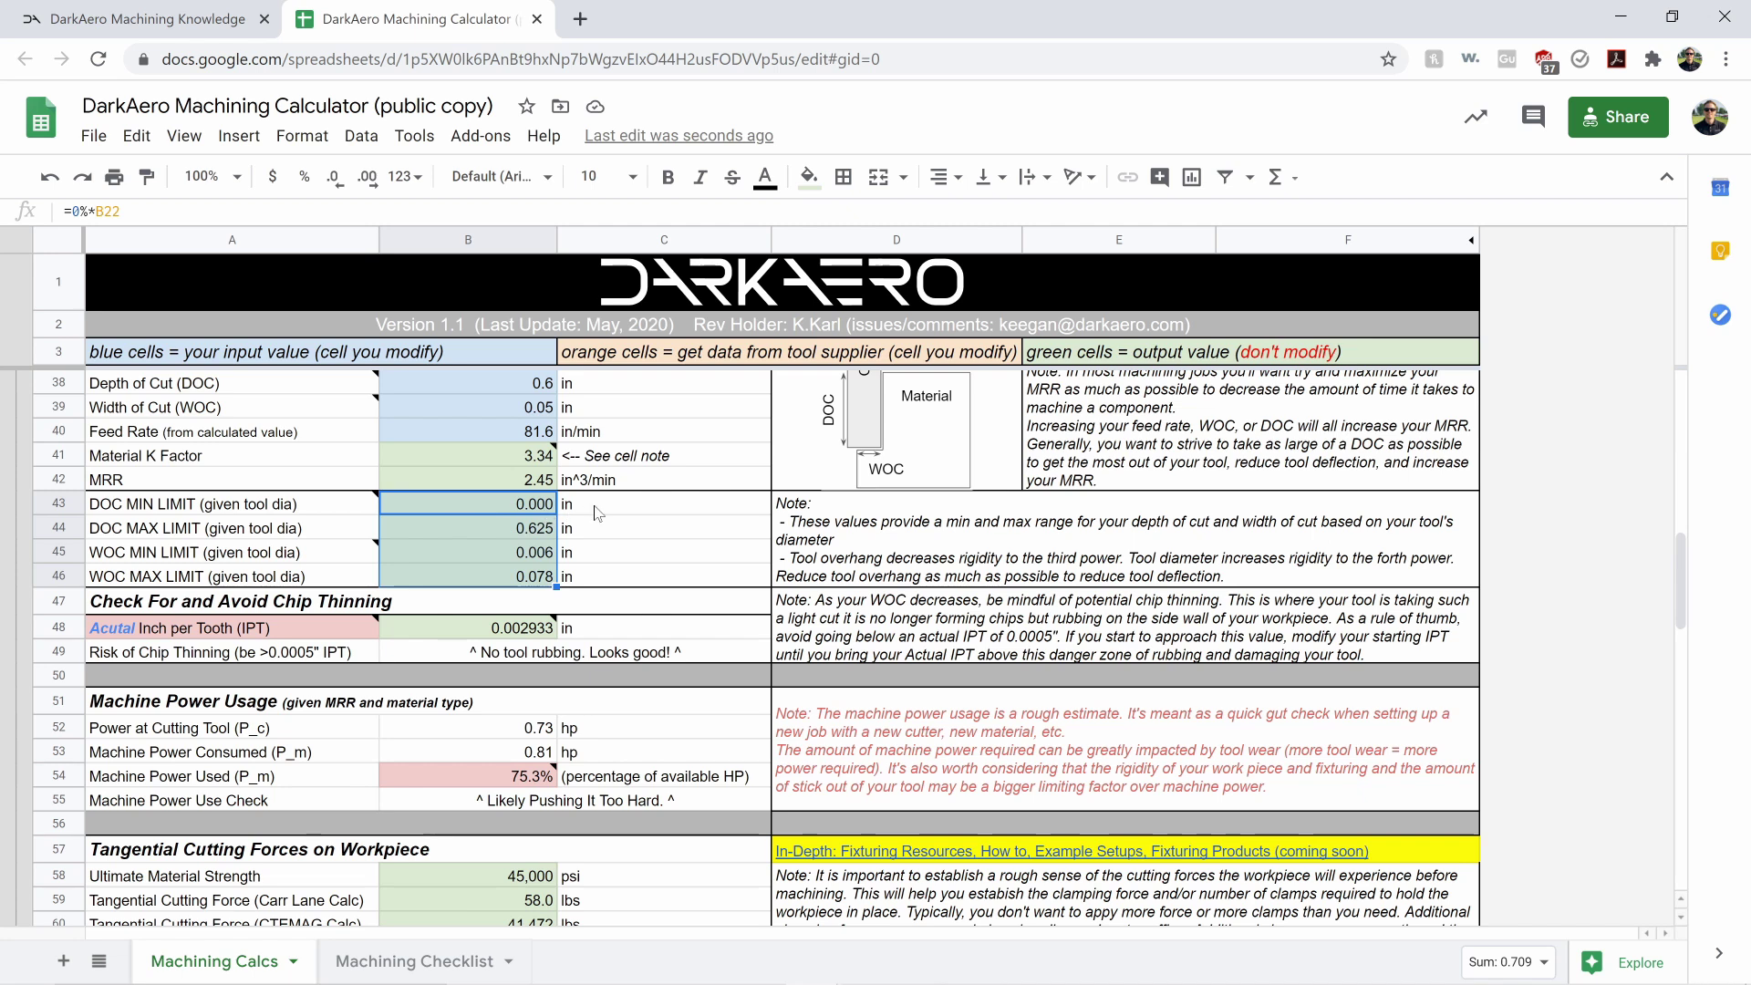
{"action": "left_click", "coordinate": [614, 529]}
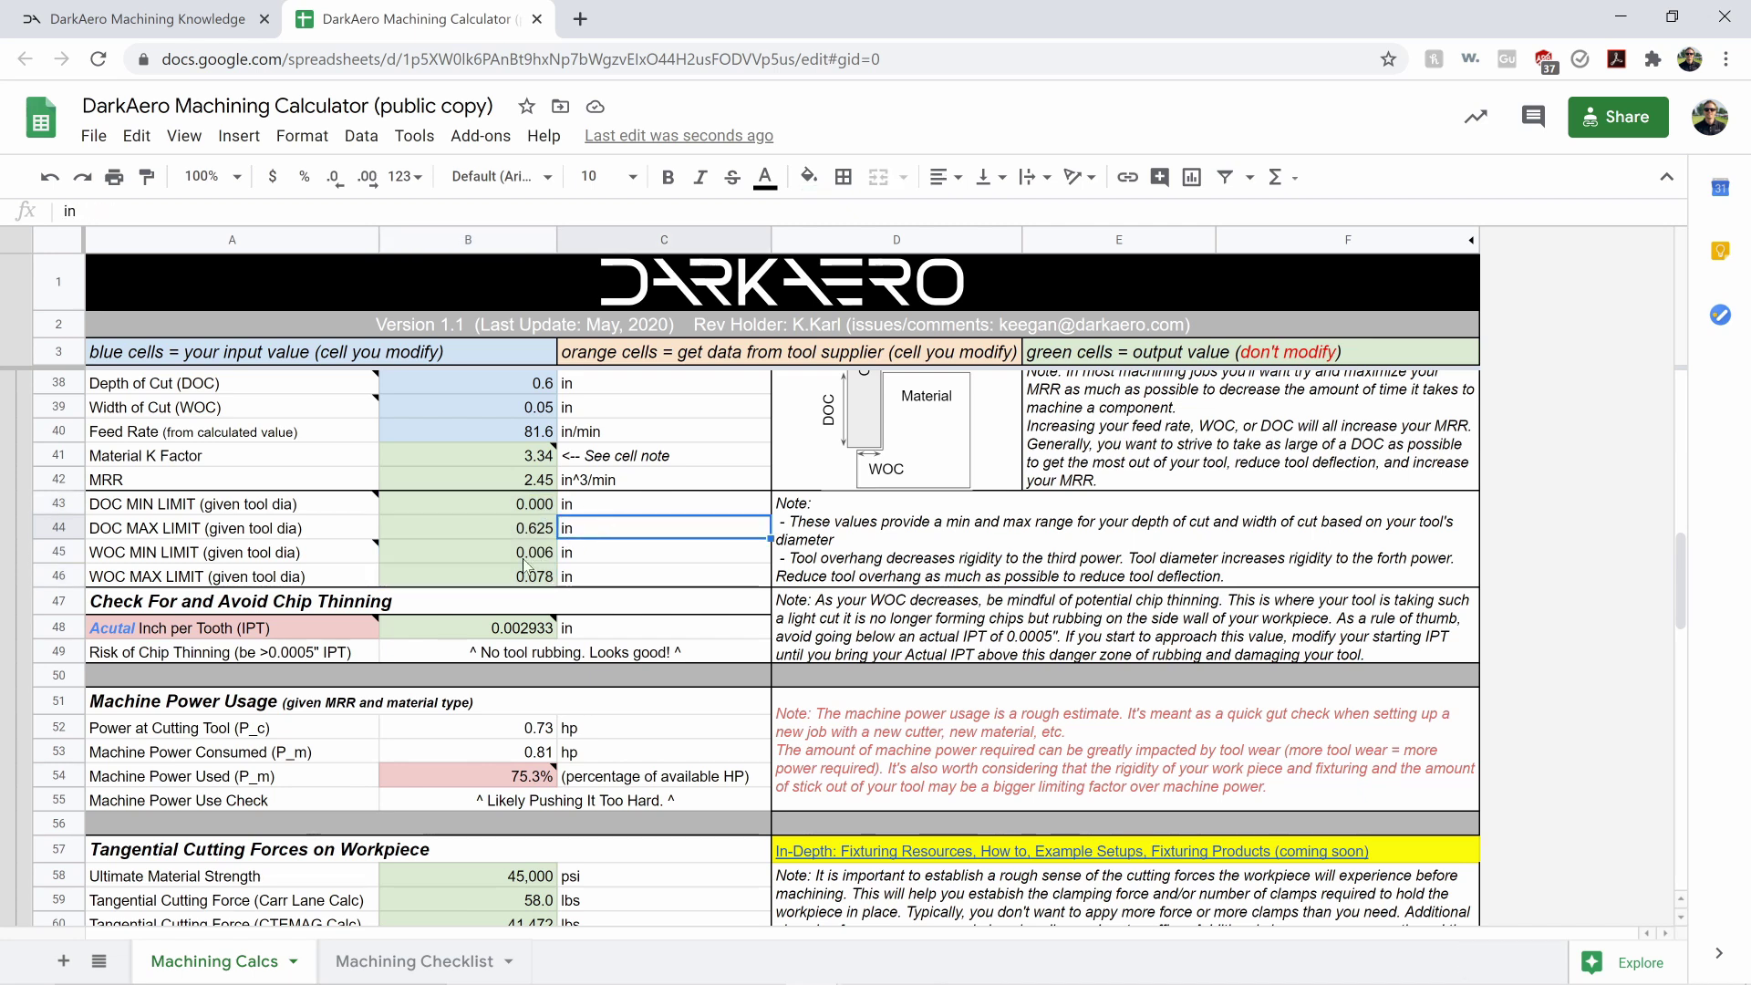
{"action": "mouse_move", "coordinate": [488, 631]}
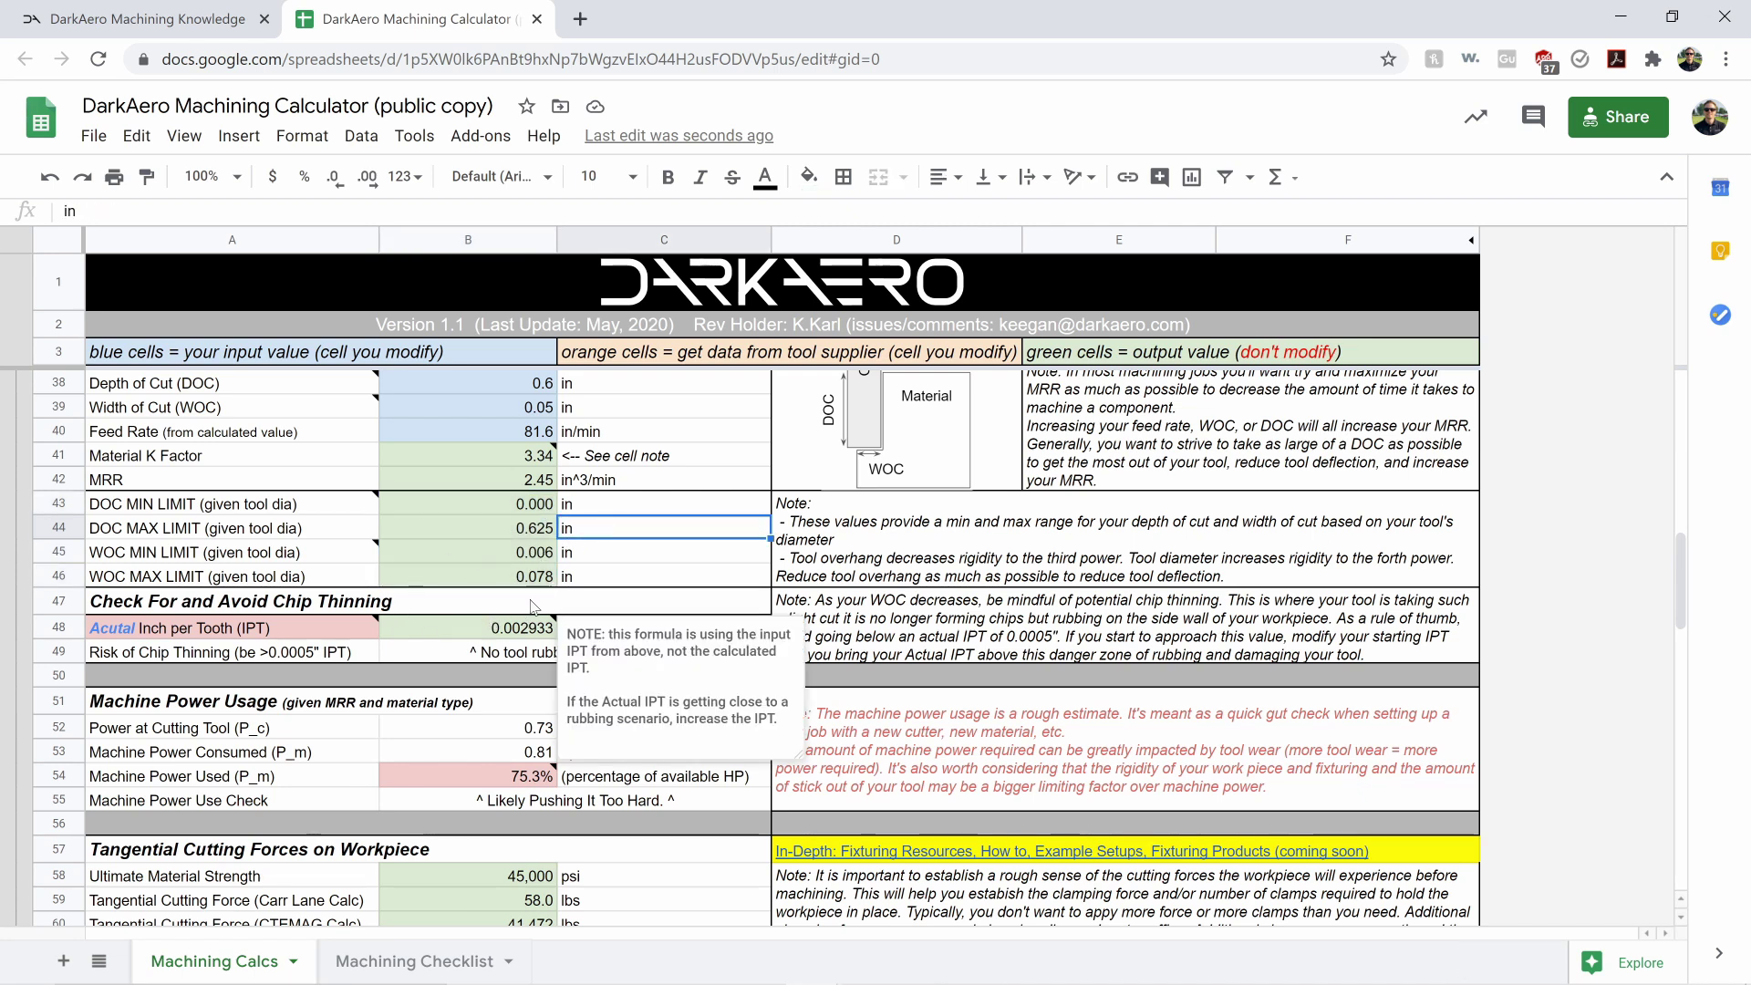
{"action": "left_click", "coordinate": [482, 635]}
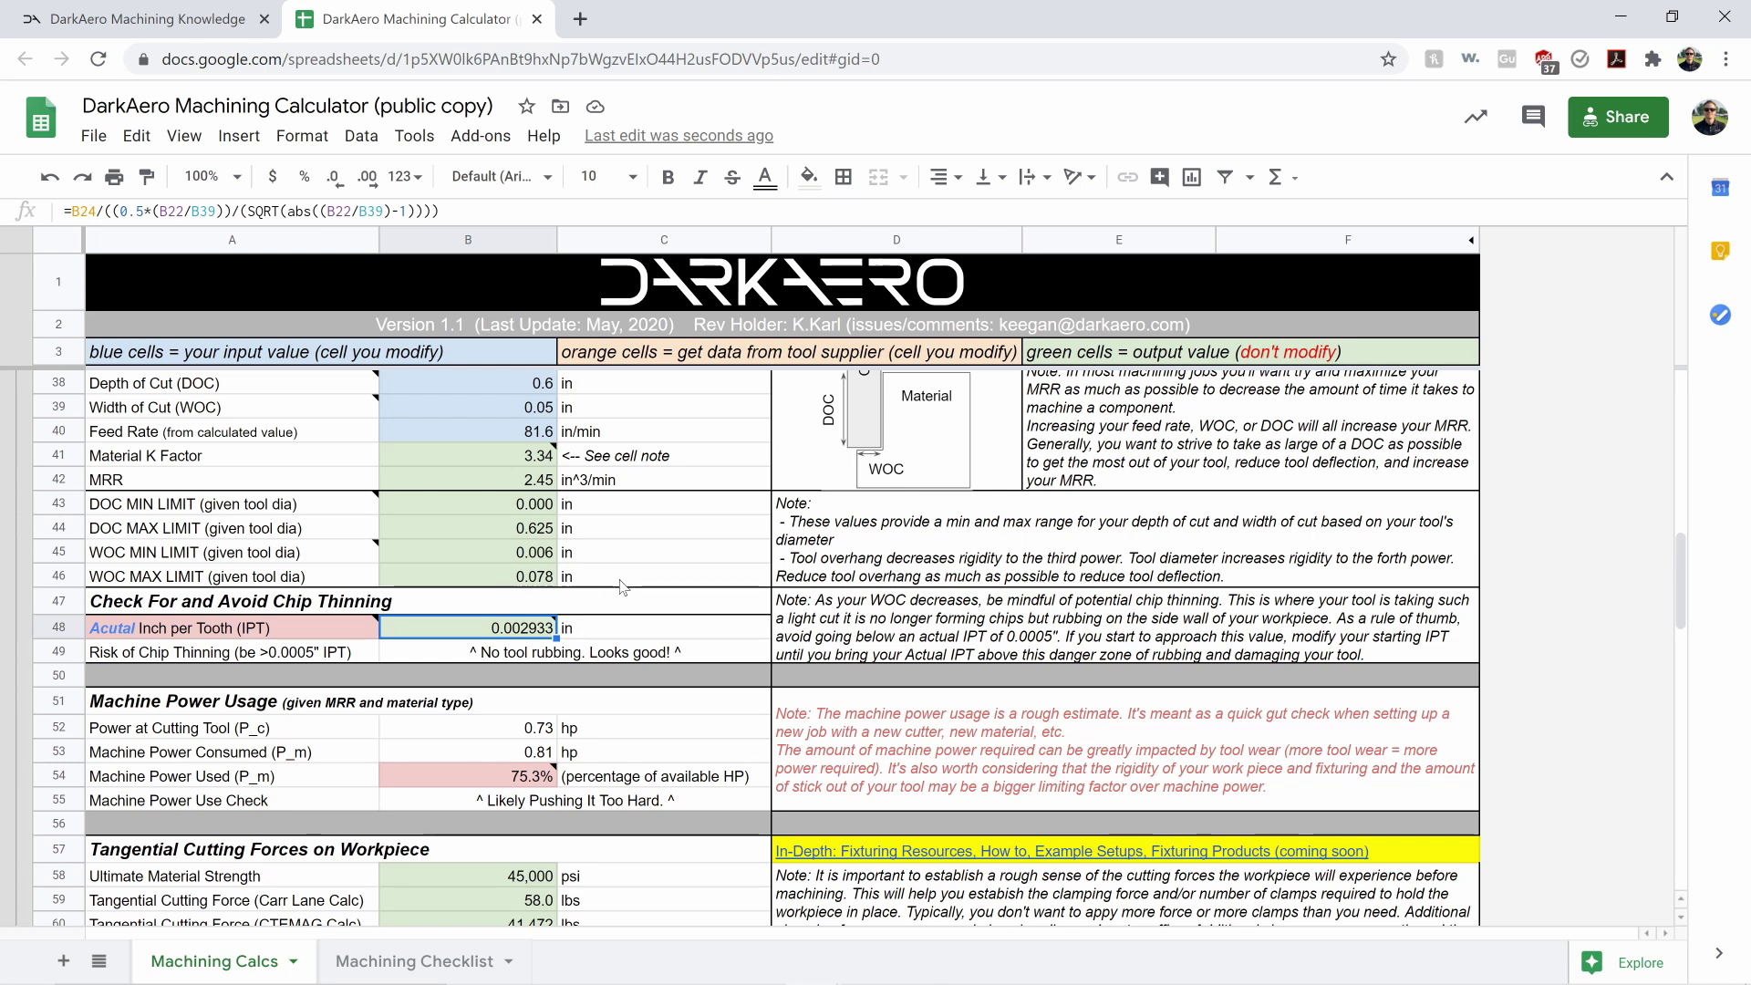
{"action": "scroll", "coordinate": [552, 602], "scroll_direction": "up", "scroll_amount": 2}
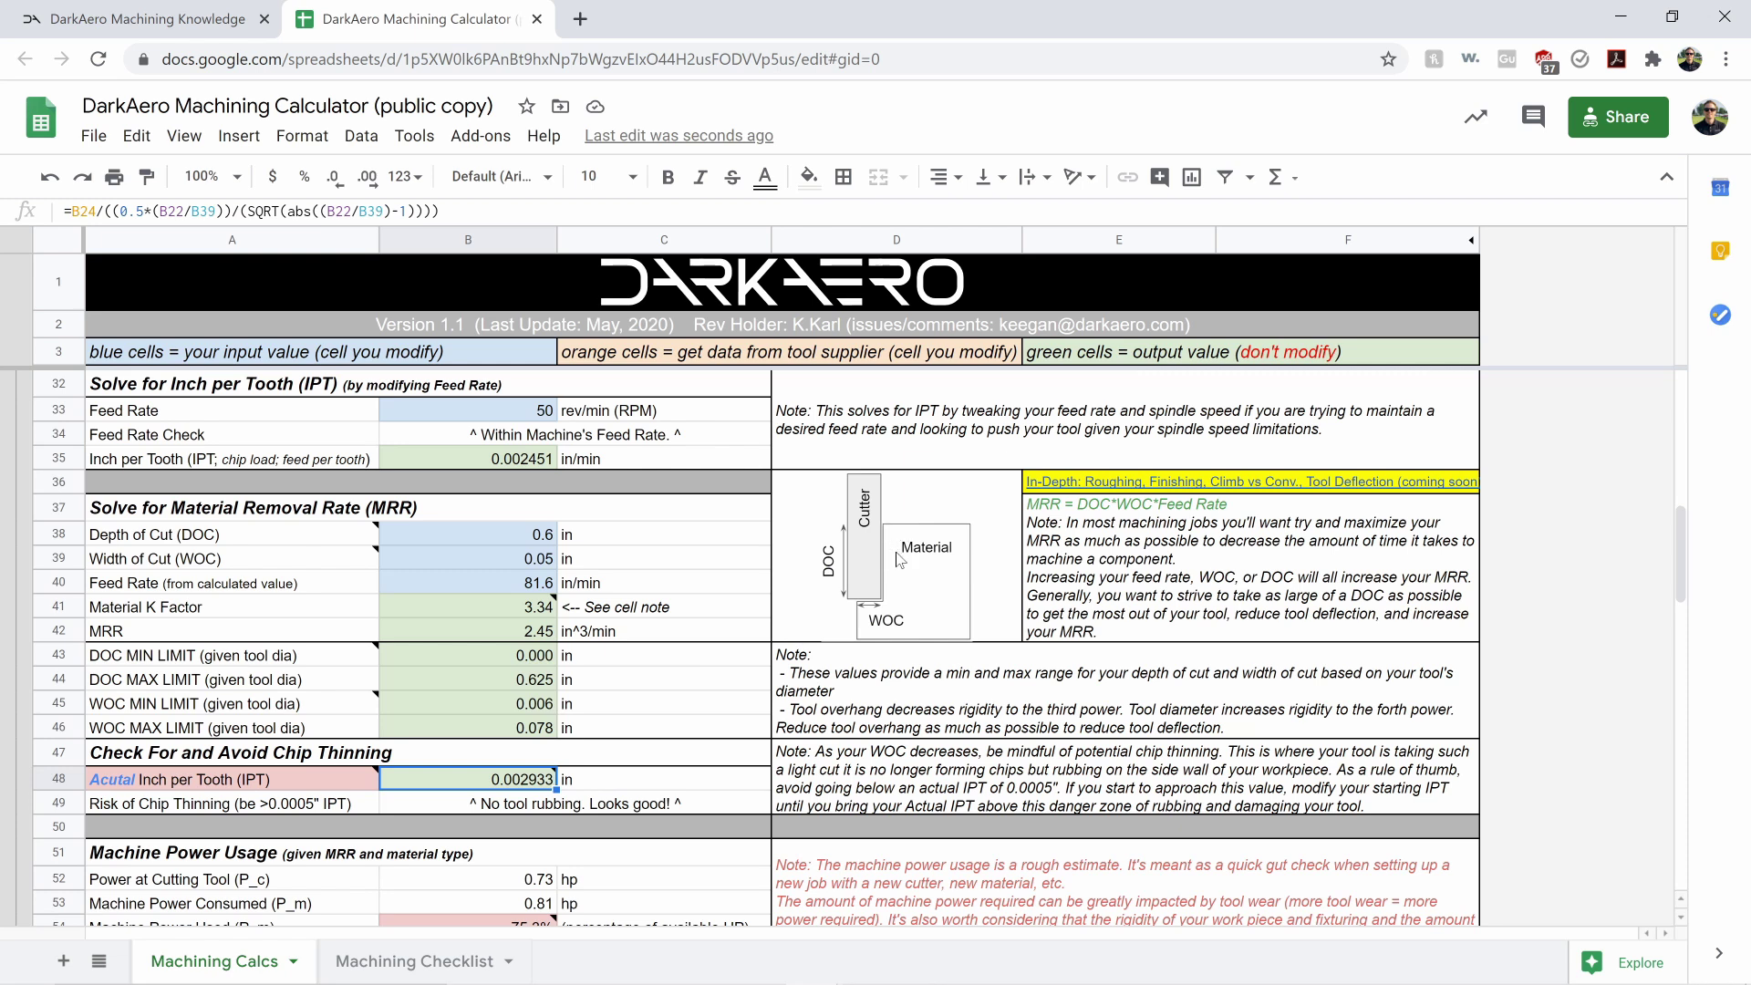
{"action": "scroll", "coordinate": [889, 529], "scroll_direction": "down", "scroll_amount": 2}
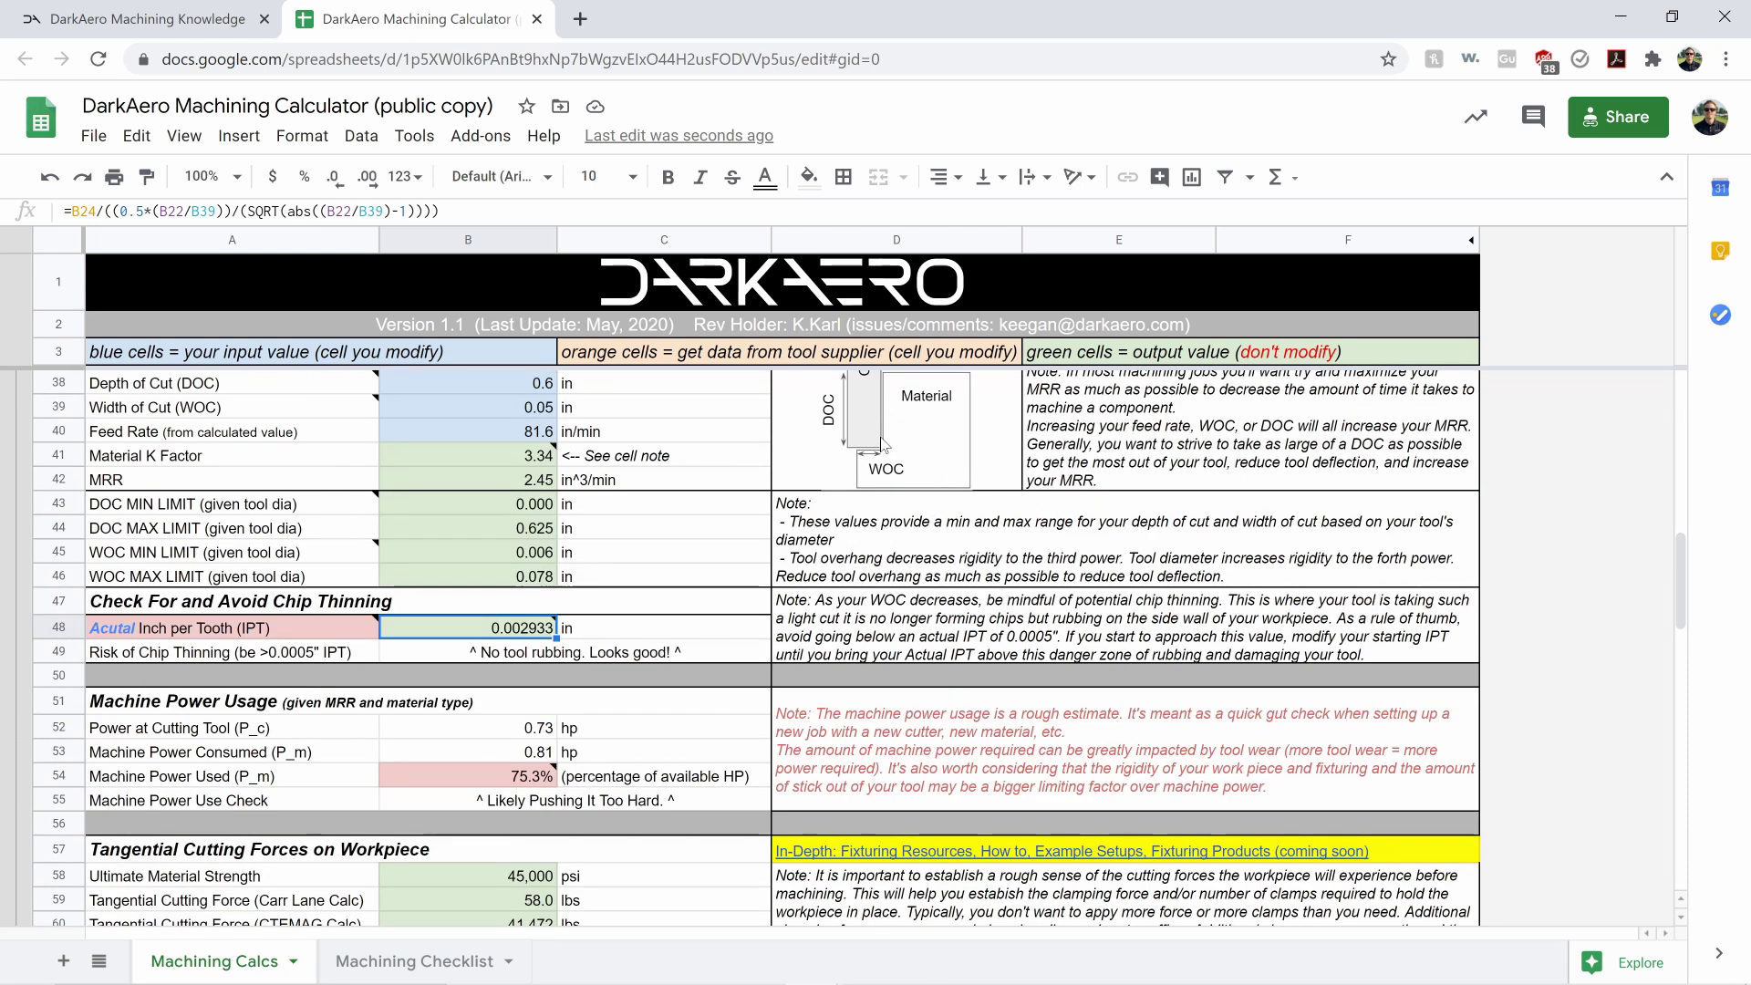
{"action": "scroll", "coordinate": [498, 547], "scroll_direction": "up", "scroll_amount": 2}
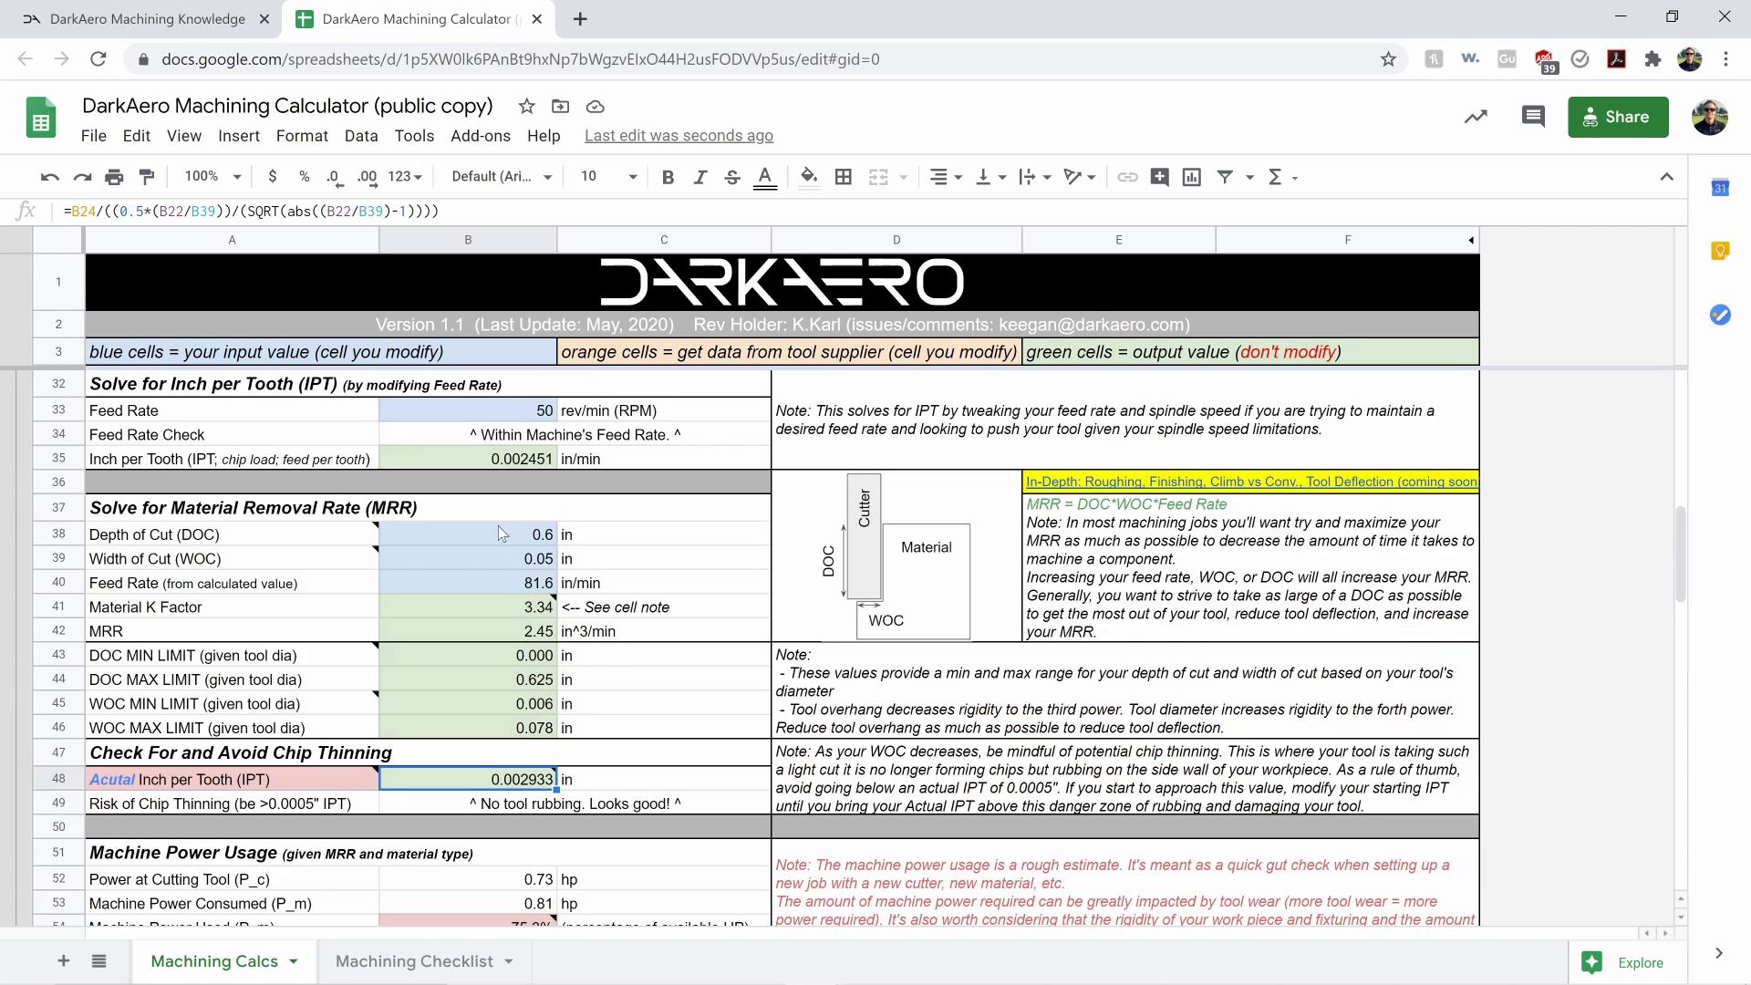
{"action": "left_click", "coordinate": [462, 558]}
{"action": "scroll", "coordinate": [520, 570], "scroll_direction": "down", "scroll_amount": 2}
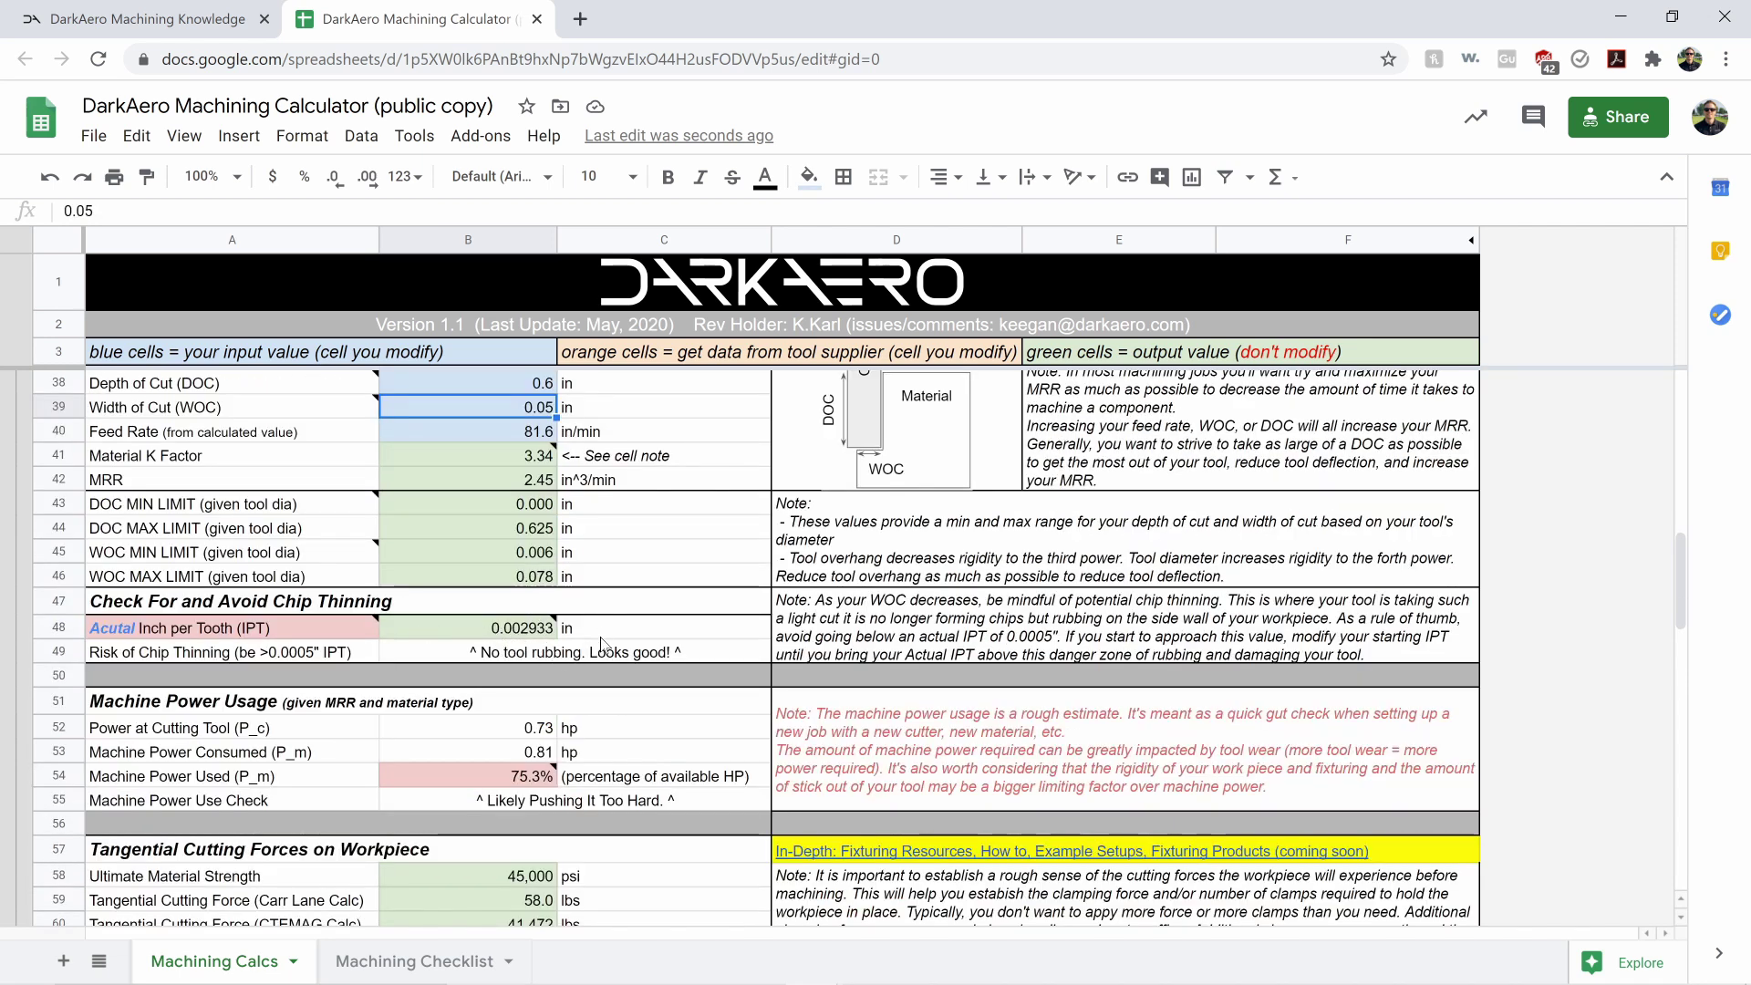
{"action": "scroll", "coordinate": [566, 640], "scroll_direction": "down", "scroll_amount": 2}
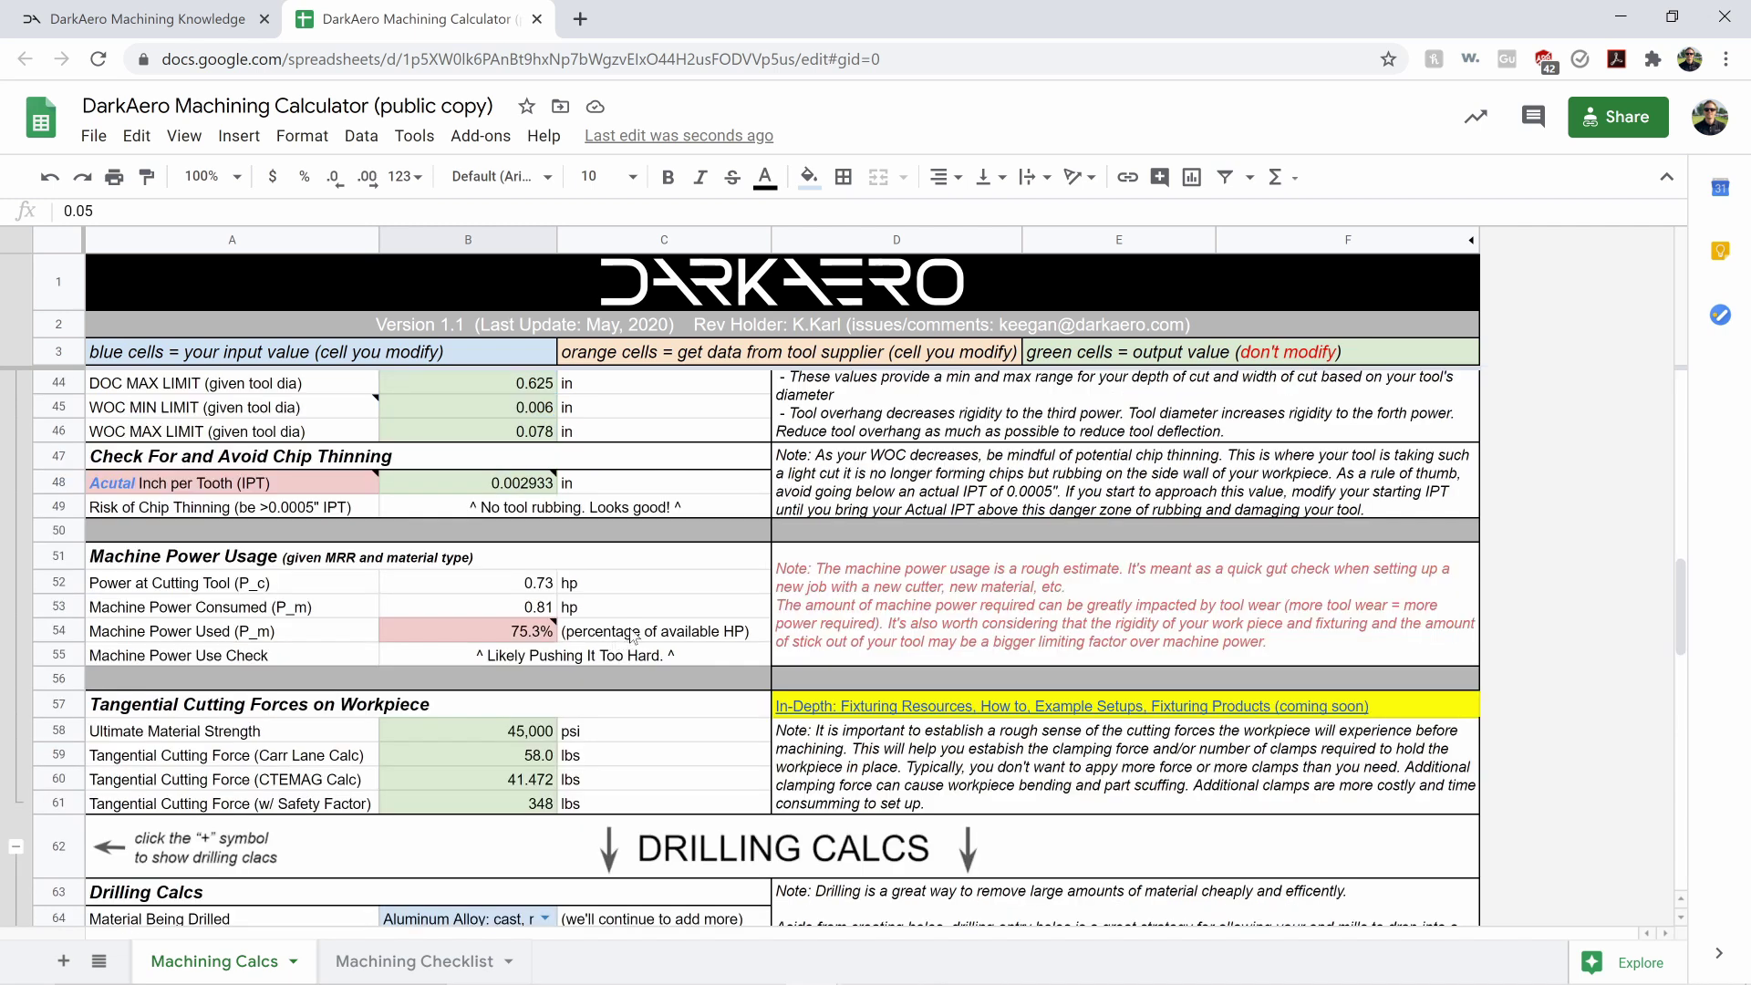
{"action": "left_click", "coordinate": [192, 562]}
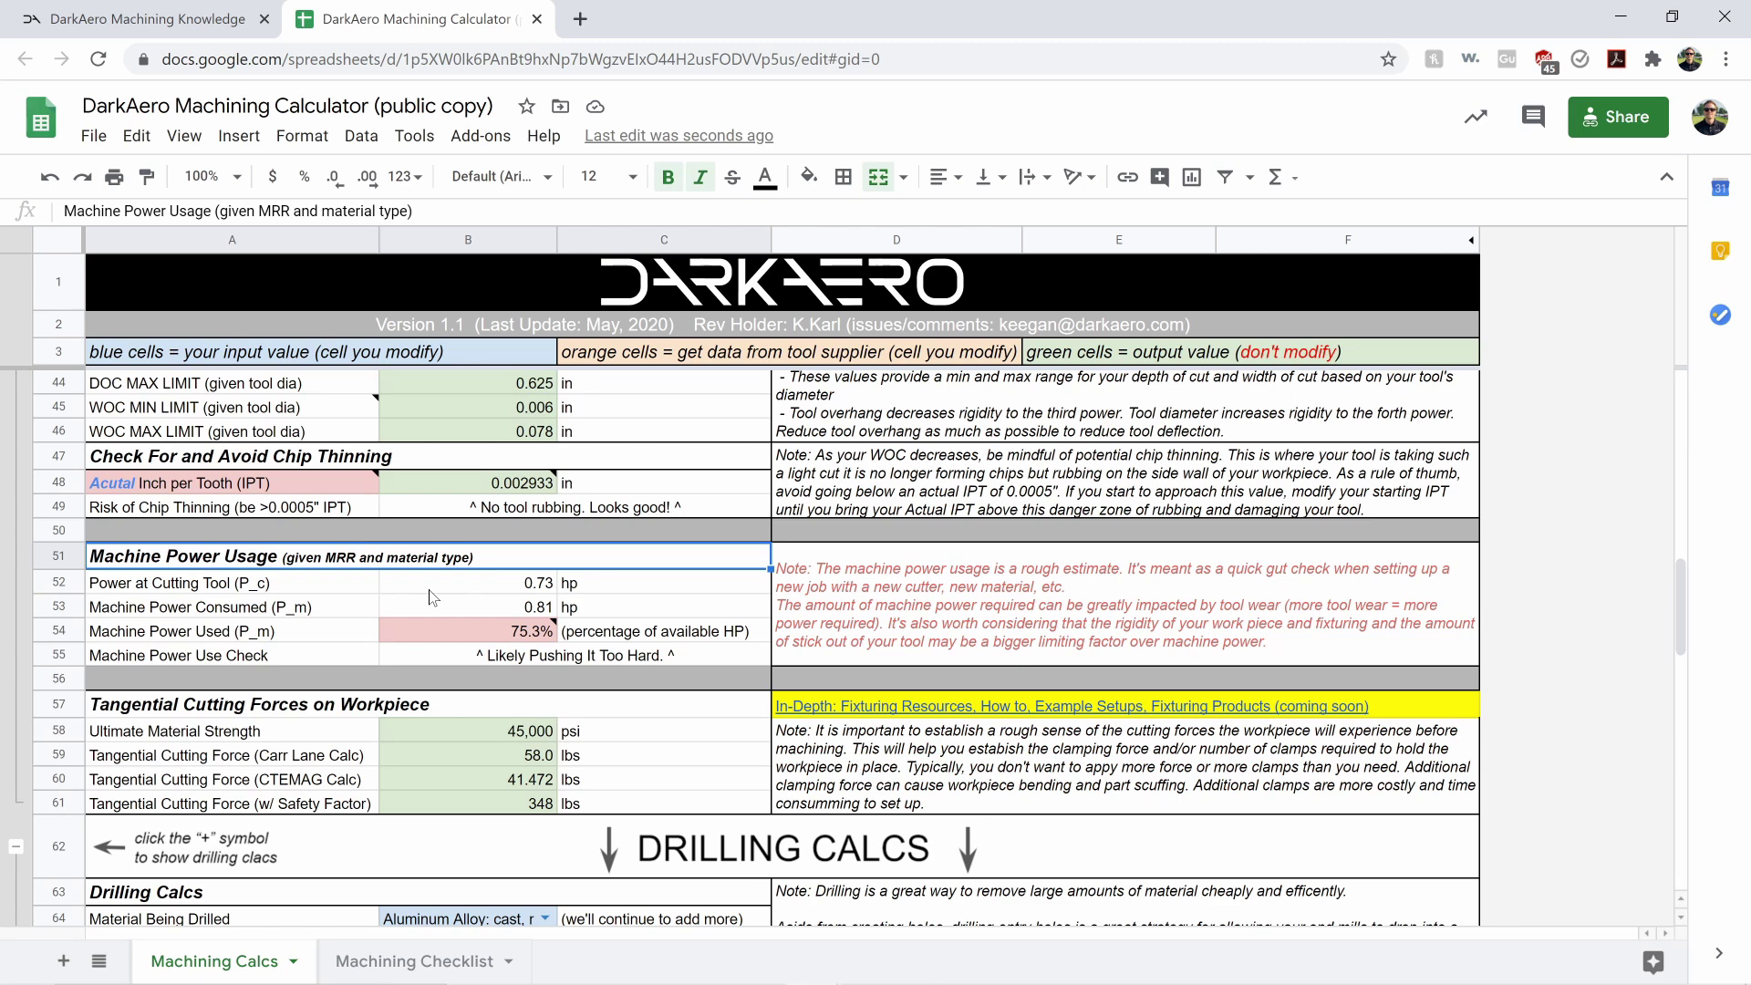
{"action": "scroll", "coordinate": [507, 618], "scroll_direction": "up", "scroll_amount": 5}
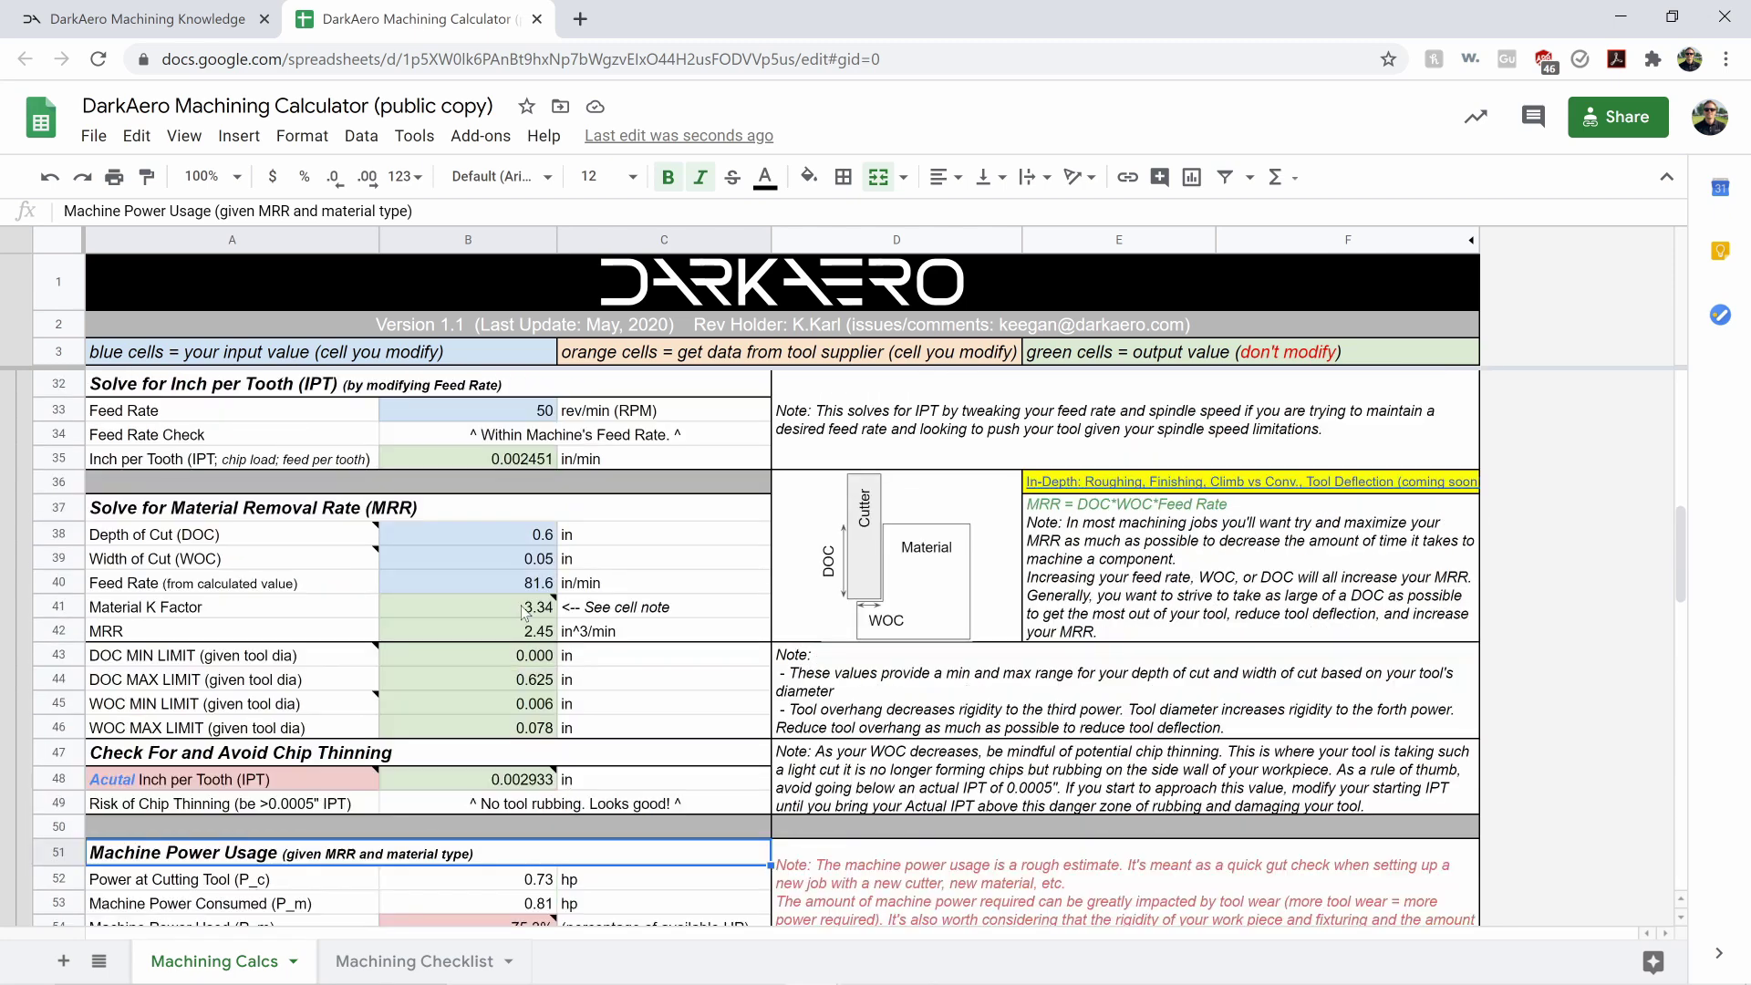
{"action": "scroll", "coordinate": [594, 545], "scroll_direction": "down", "scroll_amount": 3}
{"action": "scroll", "coordinate": [584, 544], "scroll_direction": "up", "scroll_amount": 2}
{"action": "scroll", "coordinate": [527, 542], "scroll_direction": "up", "scroll_amount": 9}
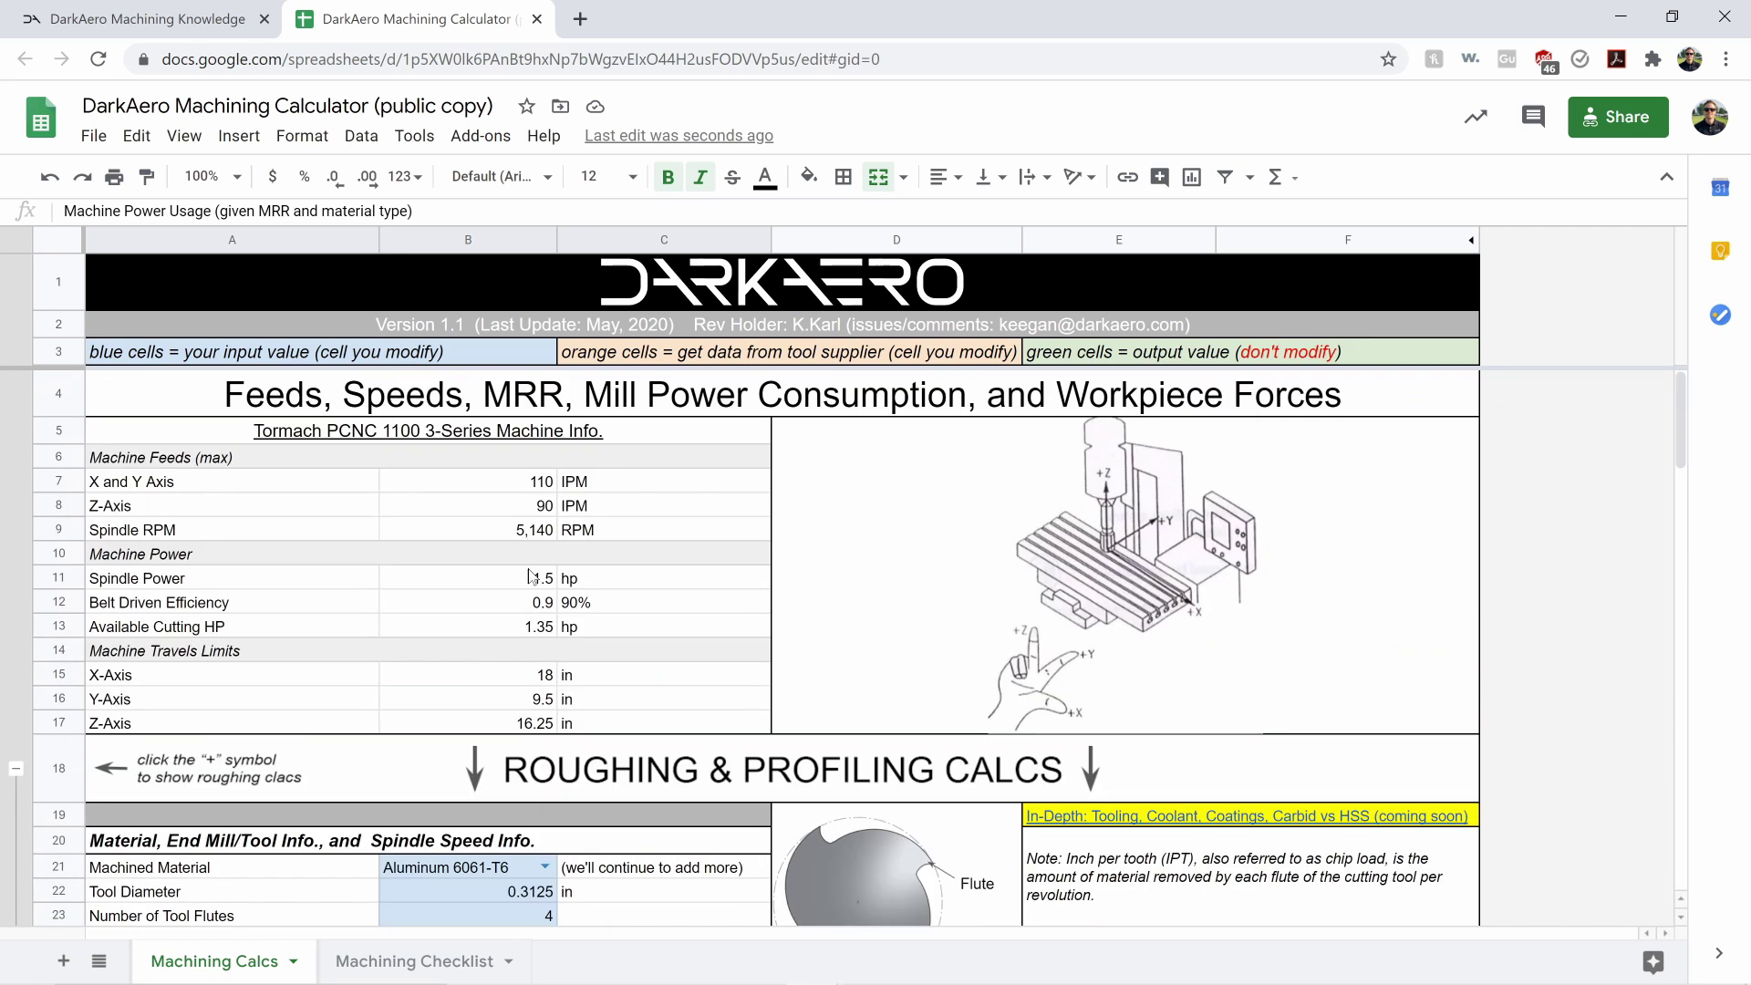
{"action": "left_click", "coordinate": [527, 635]}
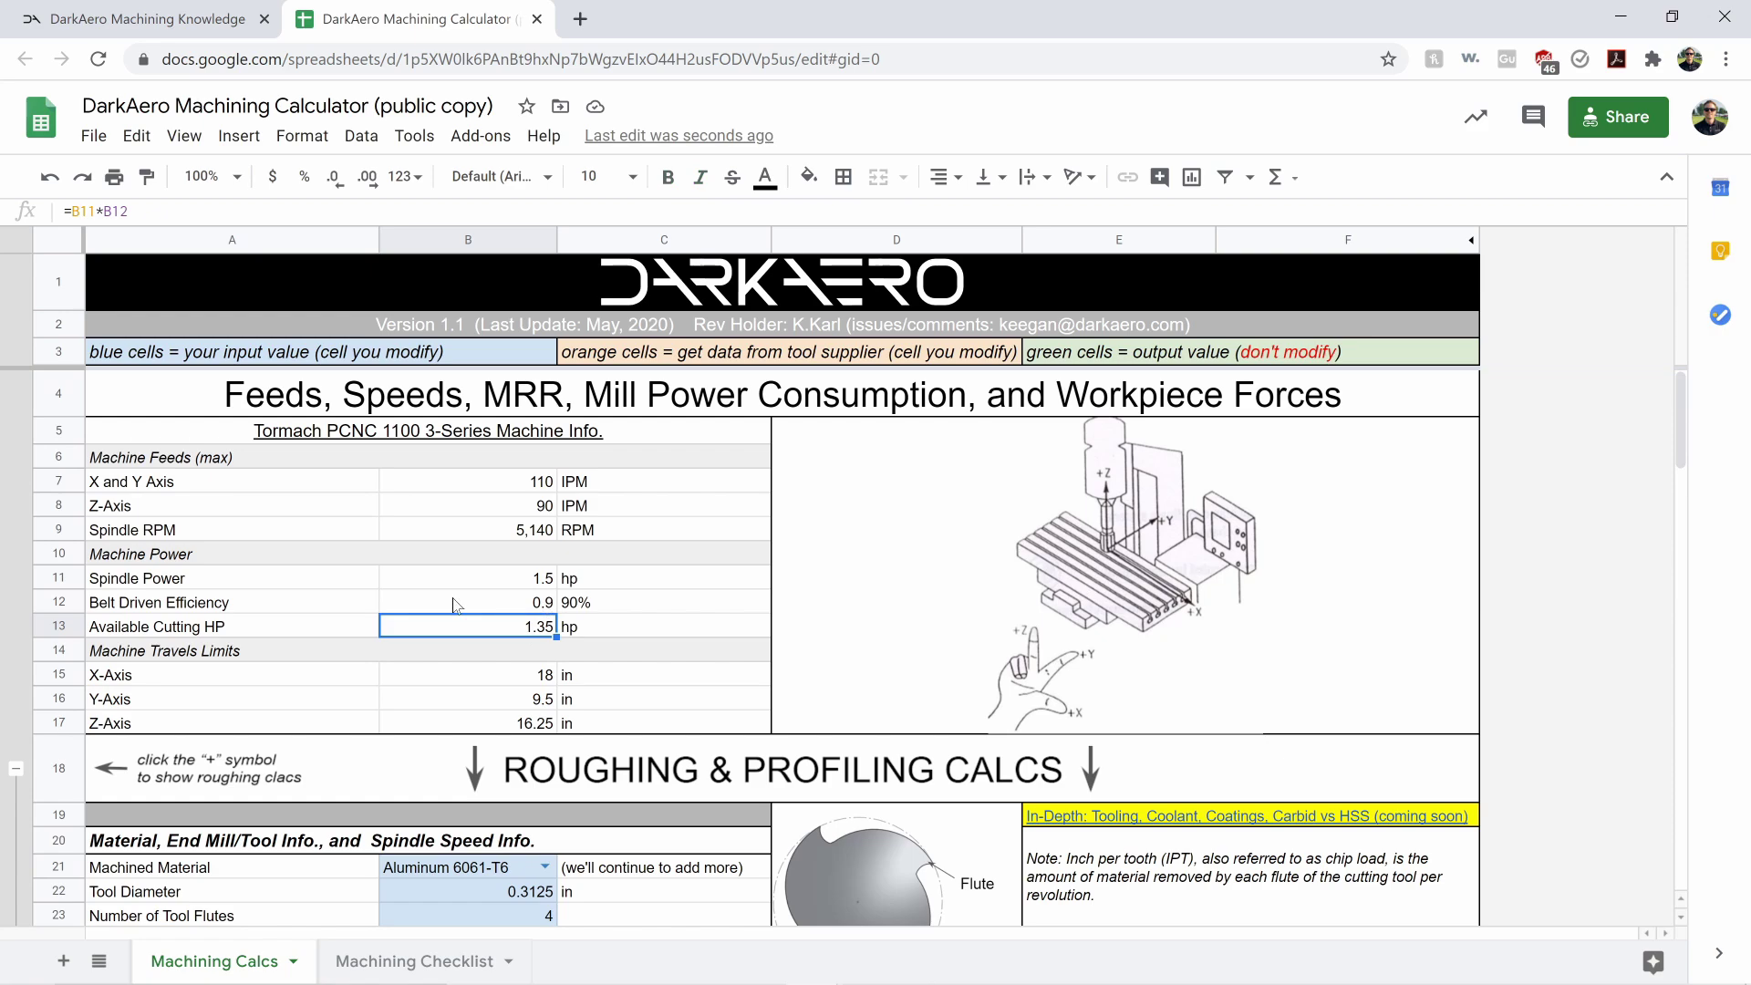
{"action": "left_click", "coordinate": [526, 610]}
{"action": "scroll", "coordinate": [509, 639], "scroll_direction": "down", "scroll_amount": 12}
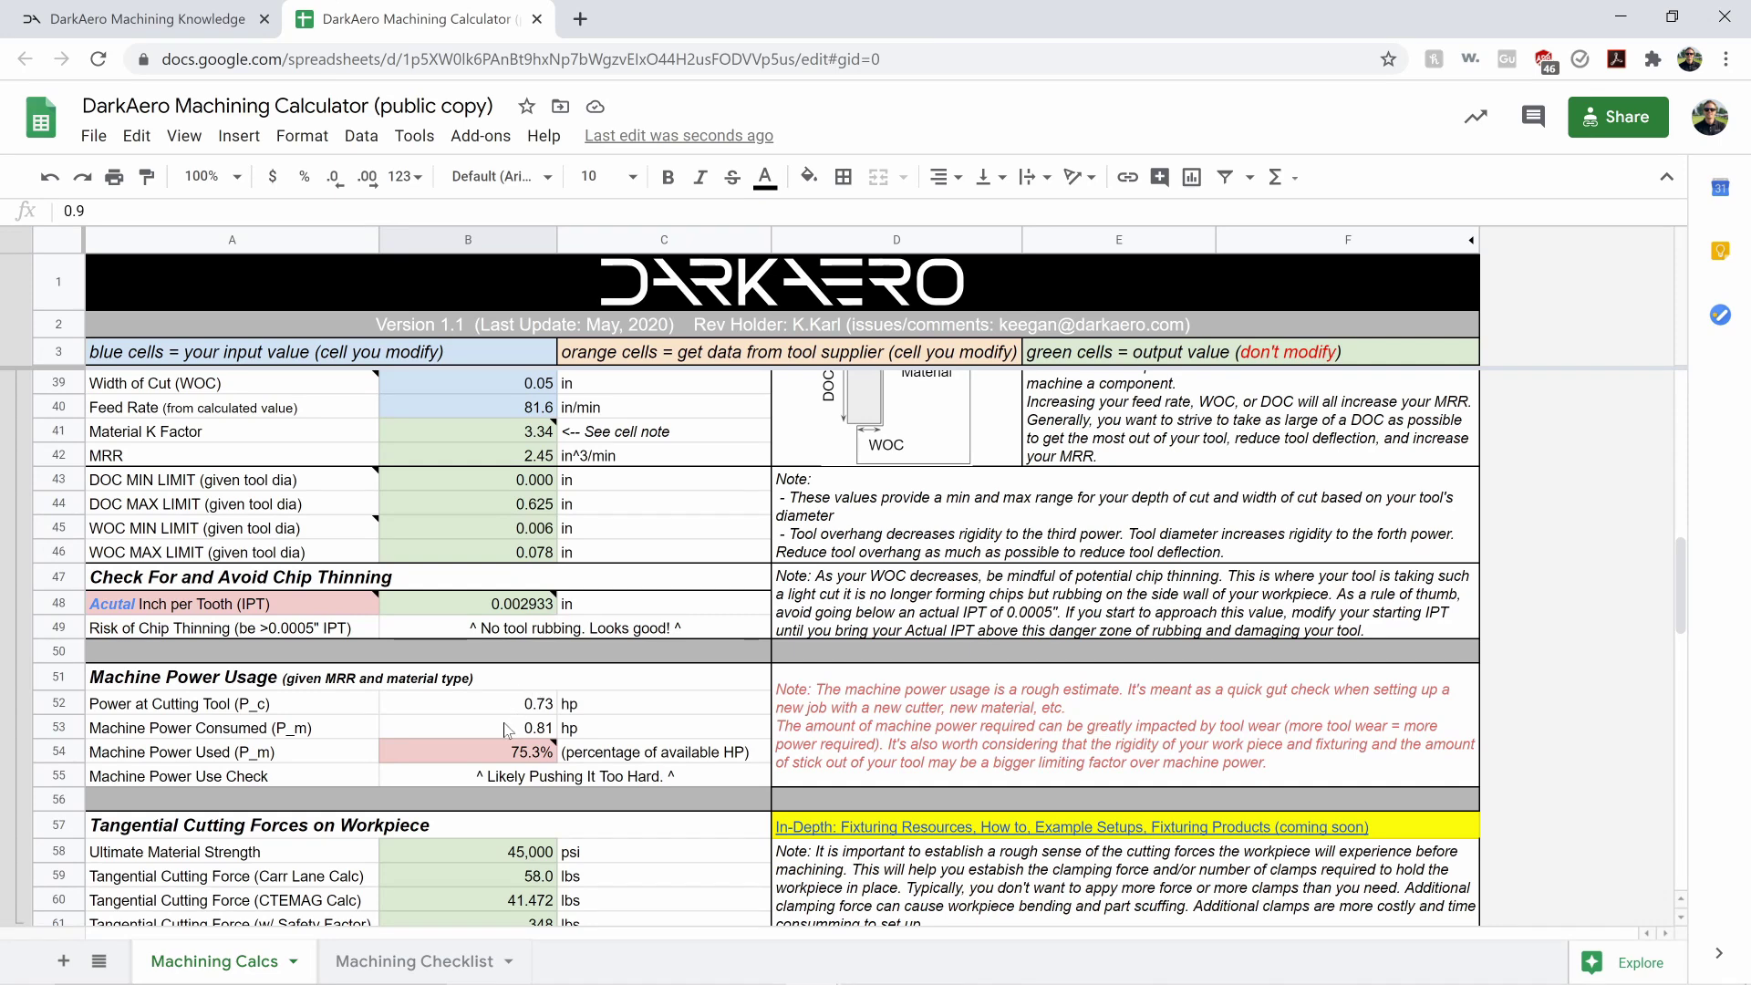
{"action": "scroll", "coordinate": [516, 716], "scroll_direction": "up", "scroll_amount": 2}
Try a 1 in width of cut in B39 and review the red HP warning
{"action": "left_click", "coordinate": [523, 536]}
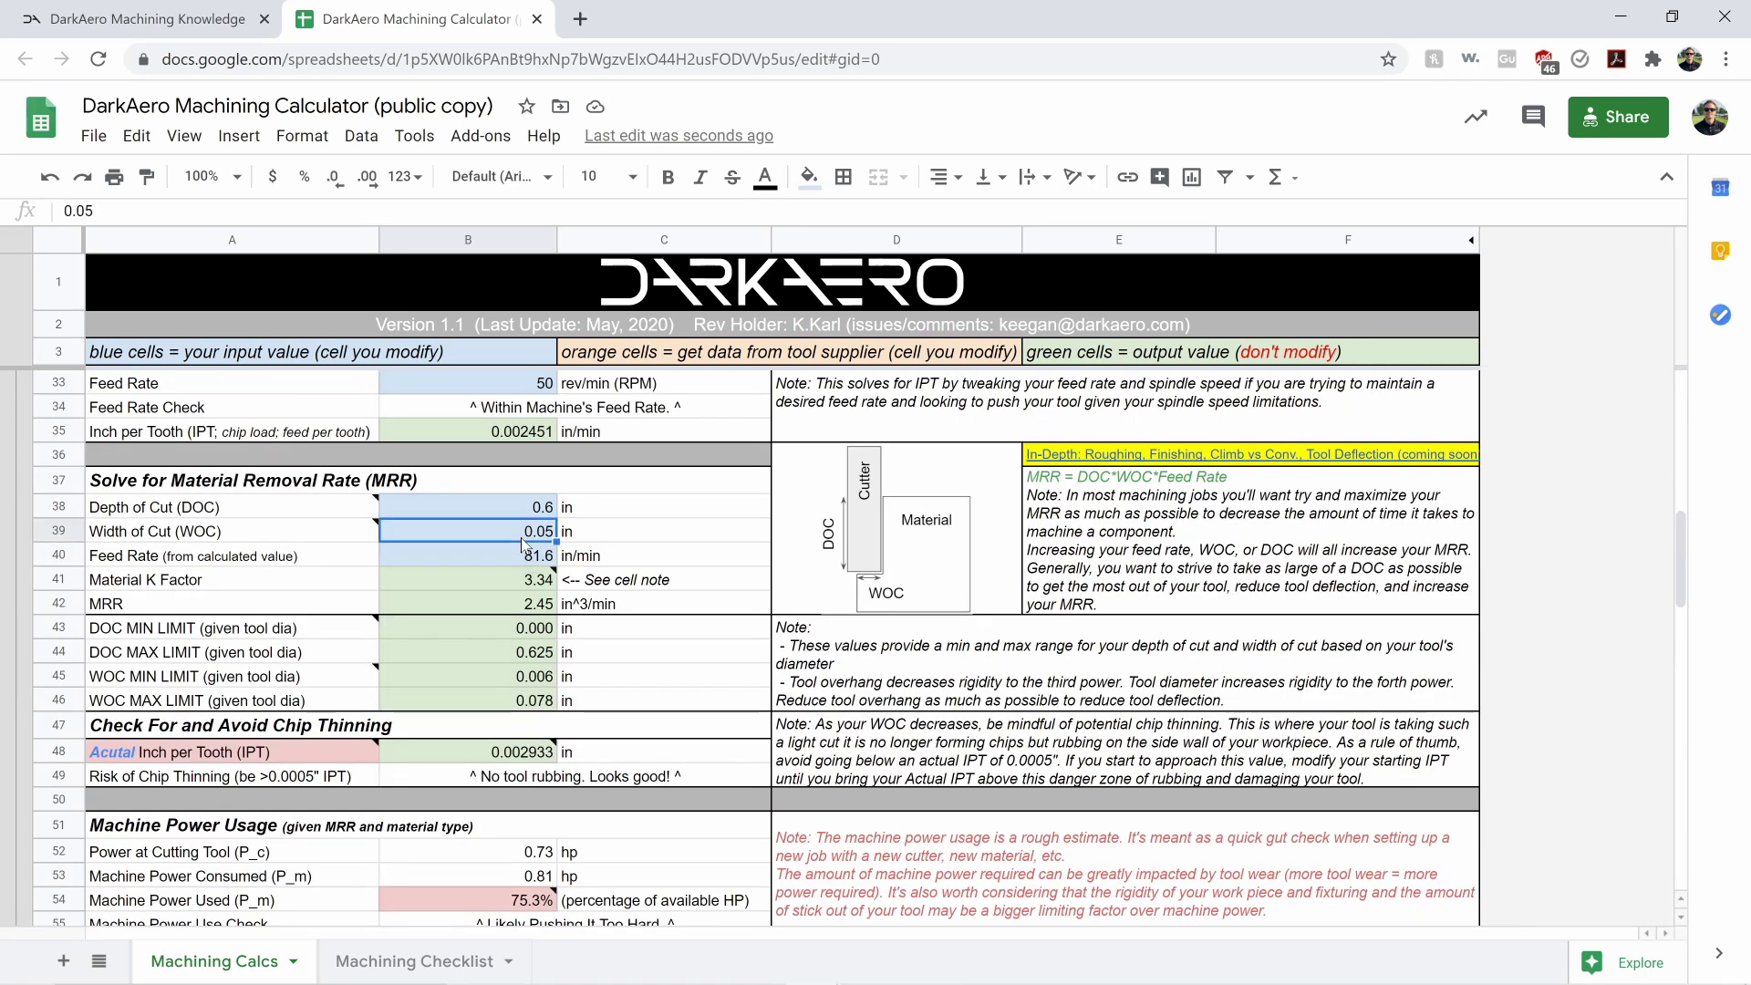
{"action": "type", "text": "."}
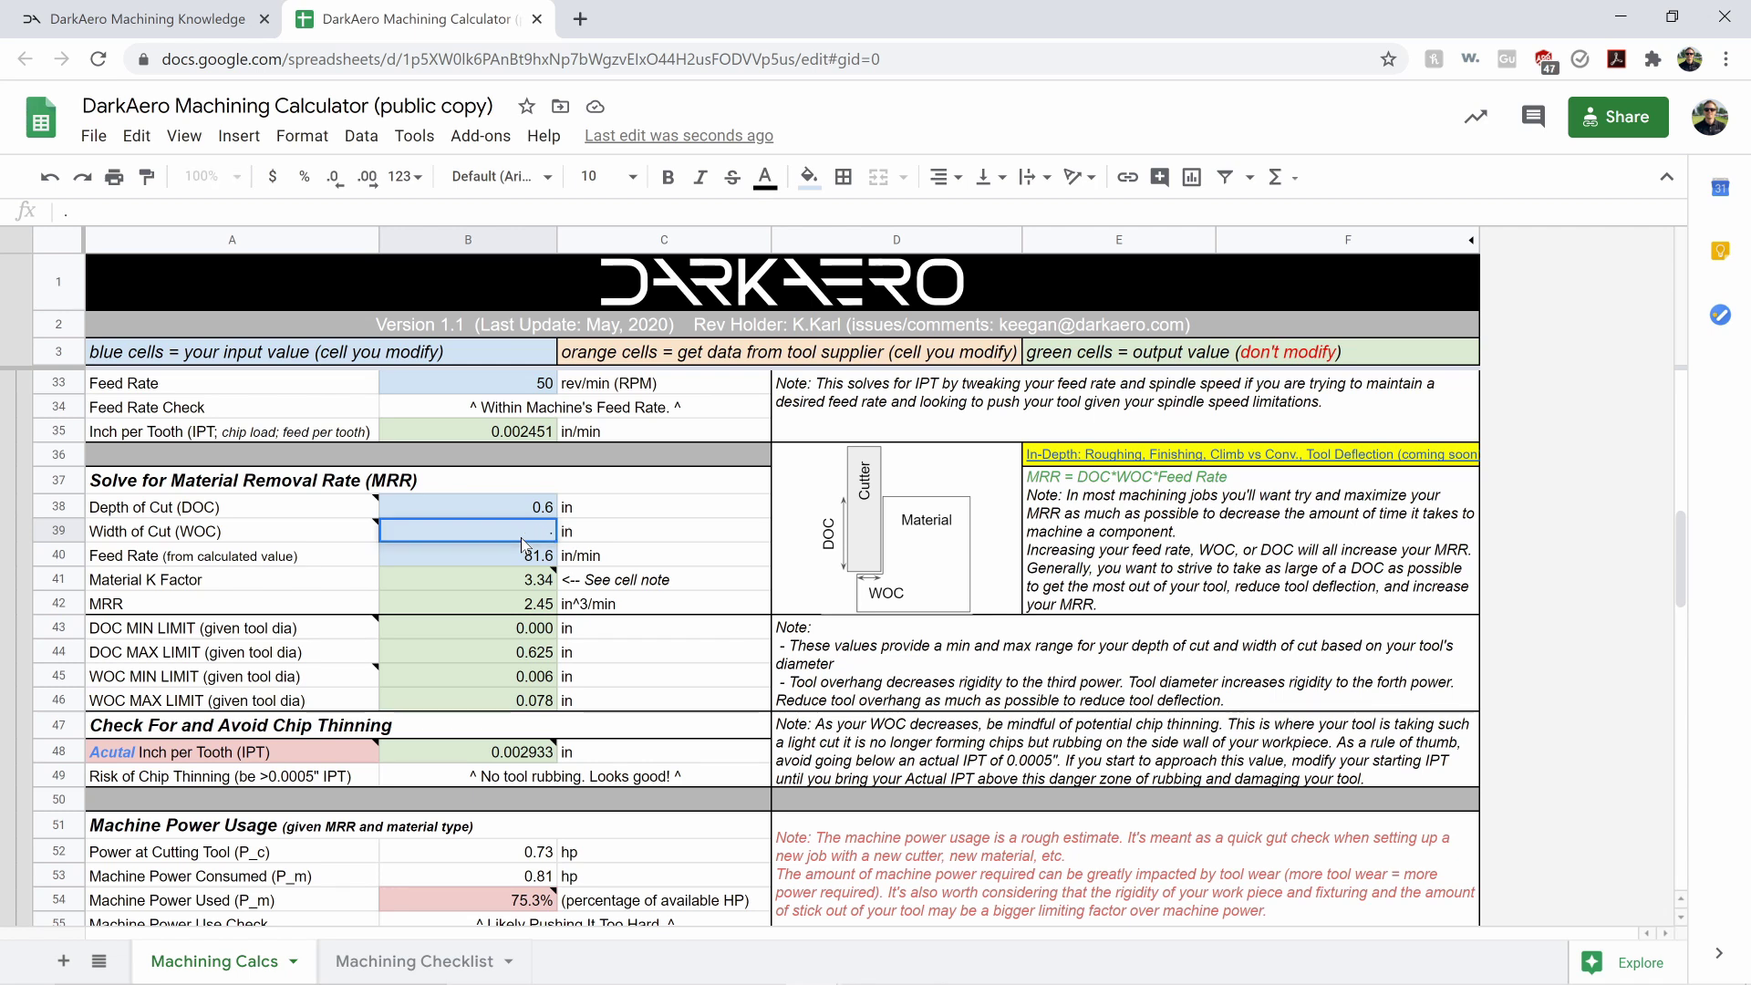
{"action": "key", "text": "BackSpace"}
{"action": "type", "text": "1"}
{"action": "key", "text": "Return"}
{"action": "scroll", "coordinate": [522, 538], "scroll_direction": "down", "scroll_amount": 2}
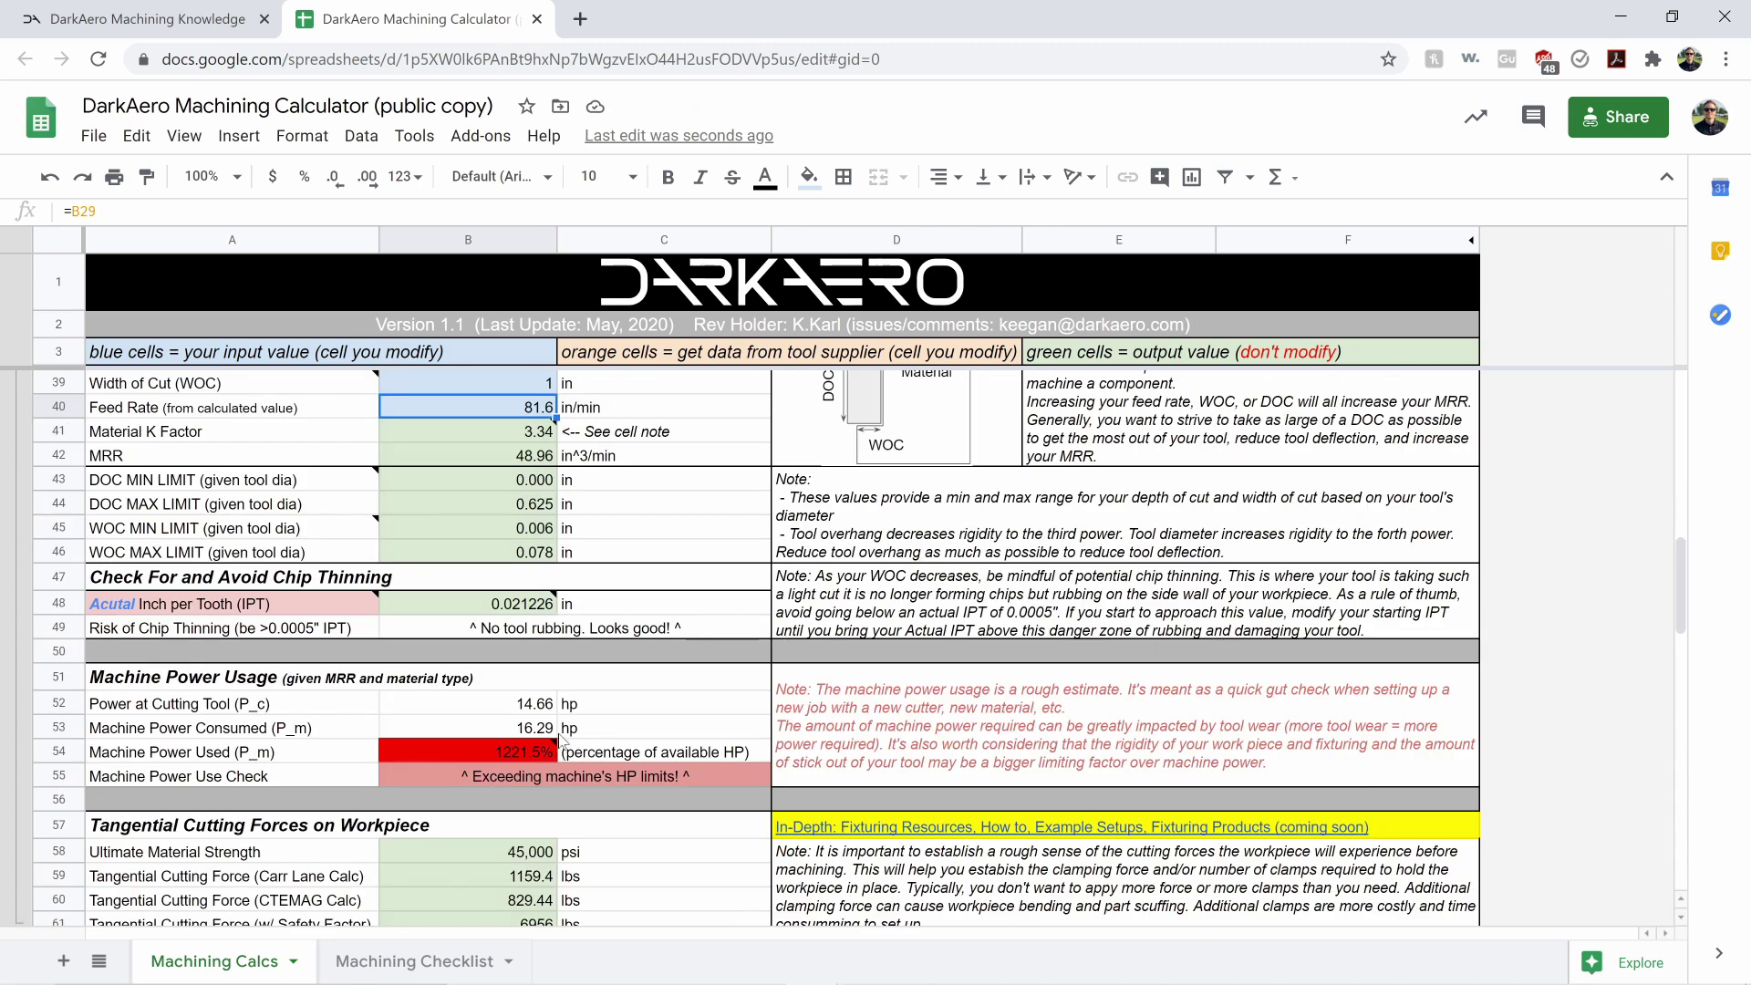
{"action": "scroll", "coordinate": [560, 740], "scroll_direction": "up", "scroll_amount": 4}
{"action": "scroll", "coordinate": [544, 772], "scroll_direction": "down", "scroll_amount": 4}
Change the width of cut to 0.02 in and check the 39.1% machine power and cutting power formulas
{"action": "left_click", "coordinate": [550, 390]}
{"action": "type", "text": ".02"}
{"action": "key", "text": "Return"}
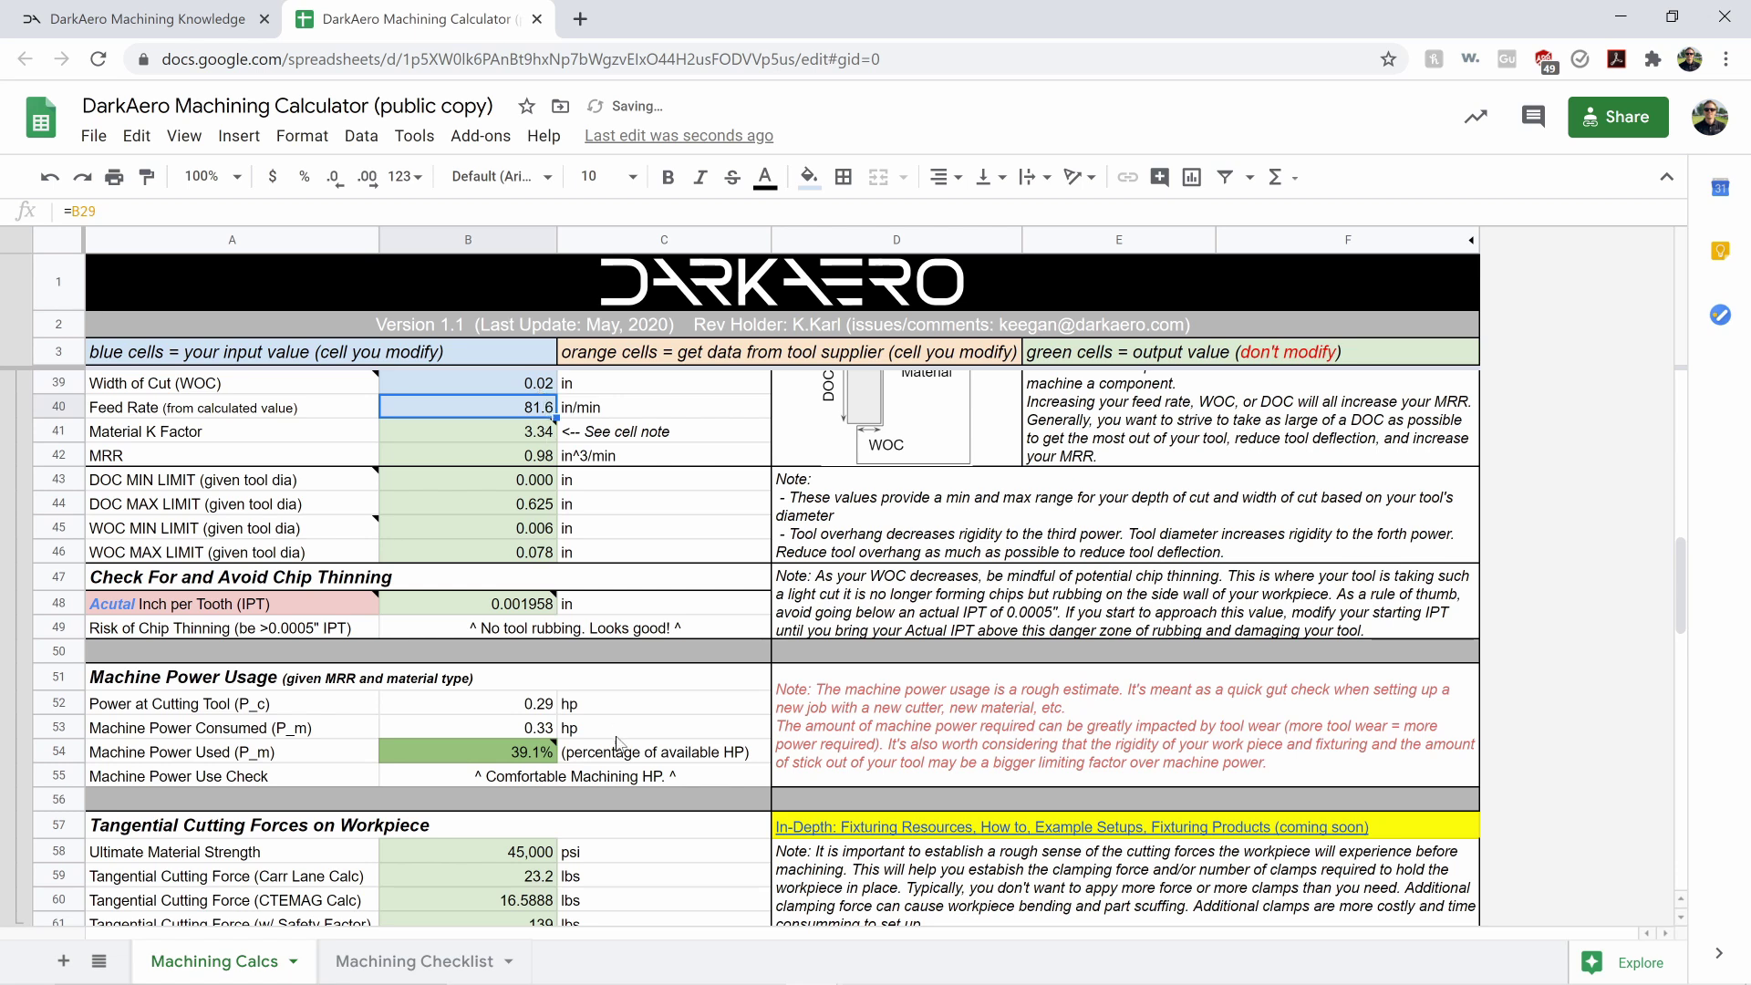
{"action": "left_click", "coordinate": [517, 781]}
{"action": "left_click", "coordinate": [512, 741]}
{"action": "scroll", "coordinate": [520, 680], "scroll_direction": "down", "scroll_amount": 2}
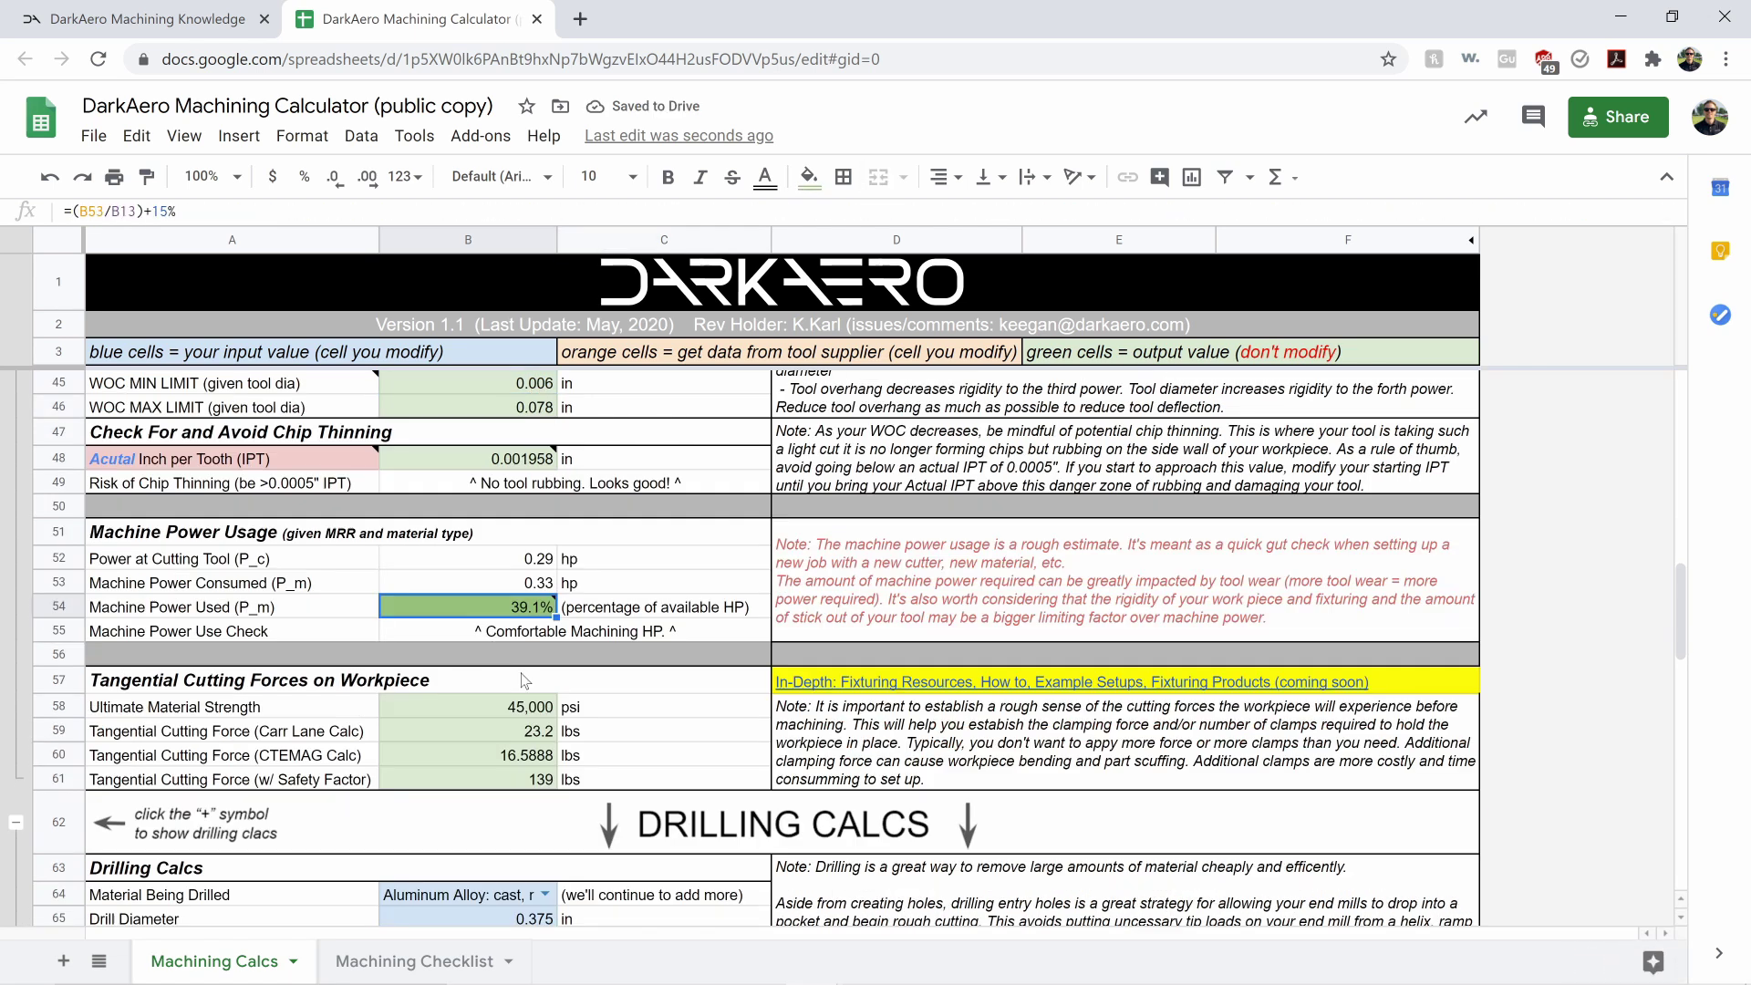
{"action": "left_click", "coordinate": [496, 563]}
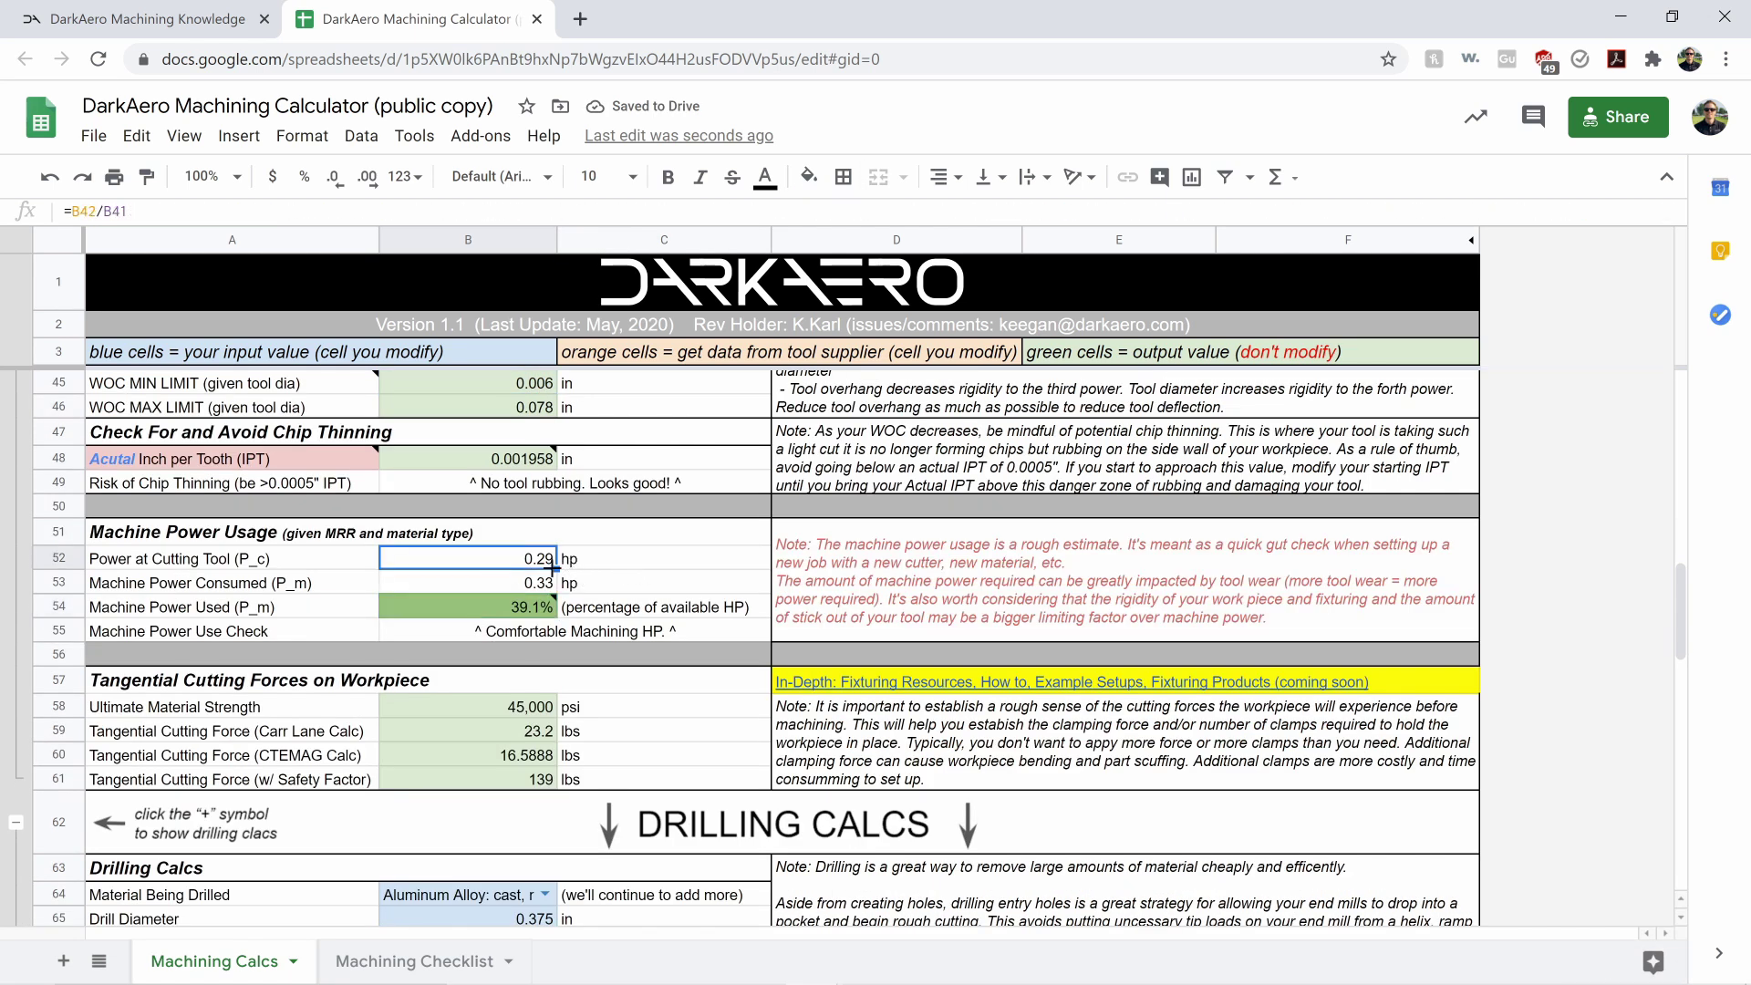
{"action": "scroll", "coordinate": [636, 590], "scroll_direction": "up", "scroll_amount": 2}
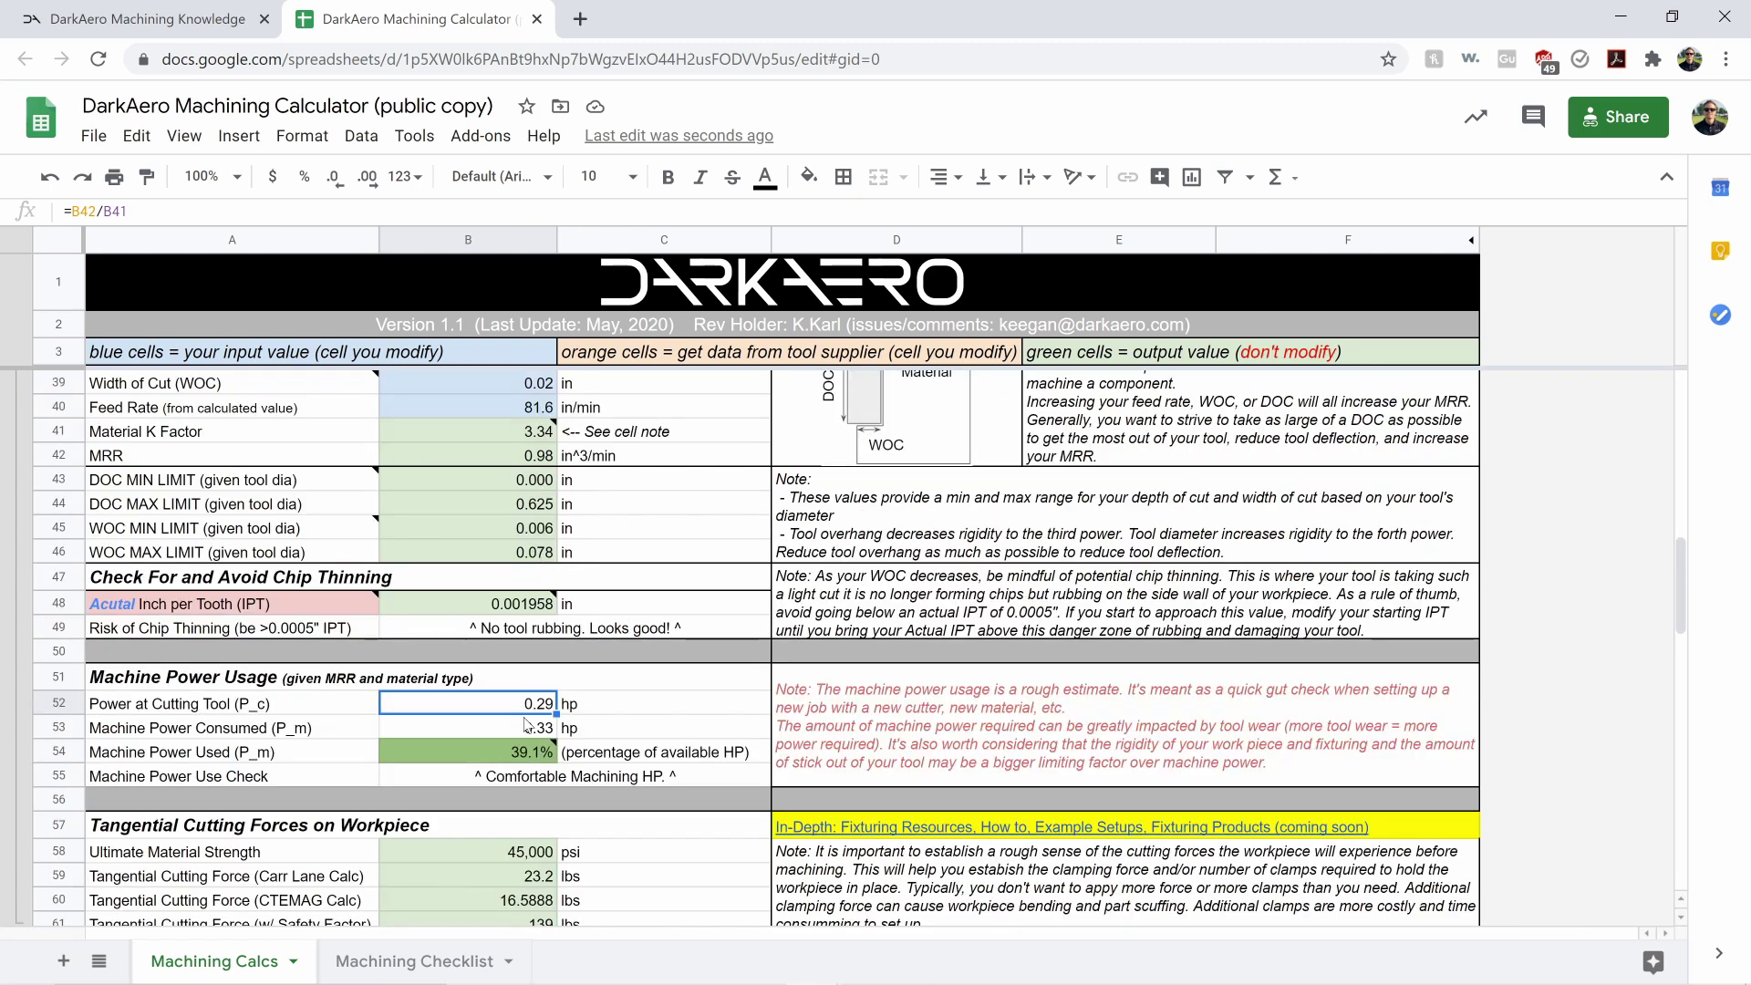
{"action": "scroll", "coordinate": [507, 578], "scroll_direction": "up", "scroll_amount": 2}
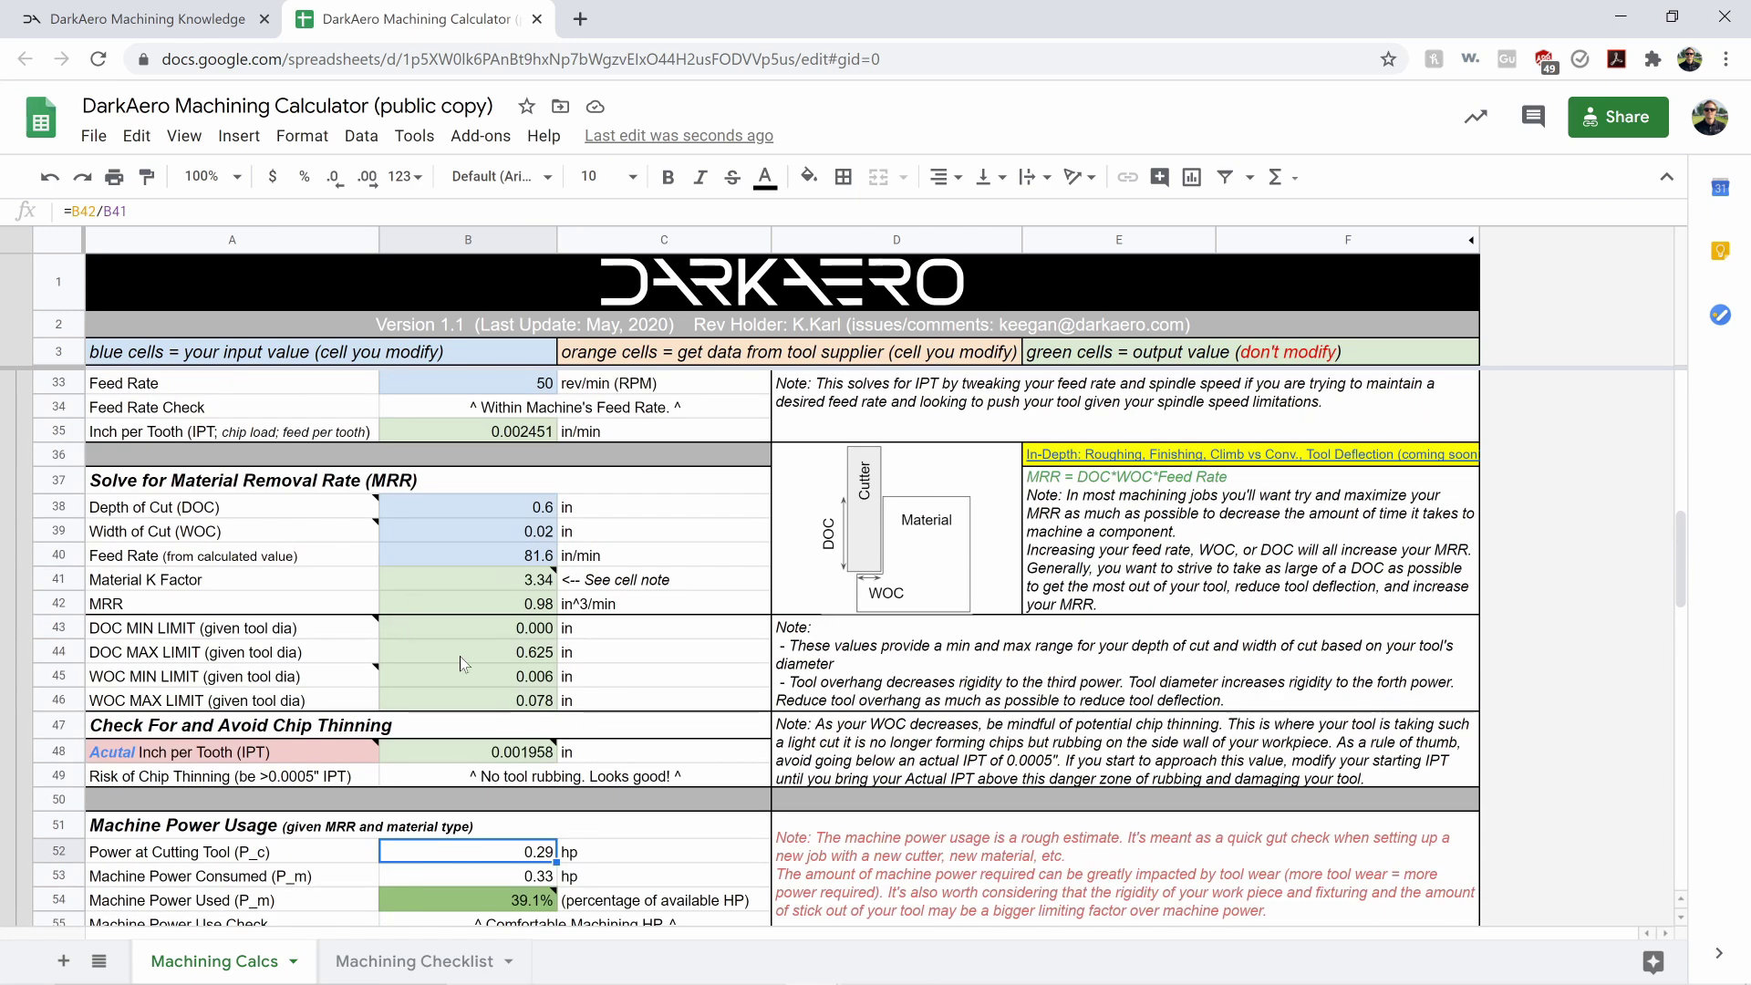
{"action": "scroll", "coordinate": [467, 655], "scroll_direction": "down", "scroll_amount": 2}
{"action": "scroll", "coordinate": [488, 520], "scroll_direction": "up", "scroll_amount": 2}
{"action": "scroll", "coordinate": [457, 615], "scroll_direction": "down", "scroll_amount": 2}
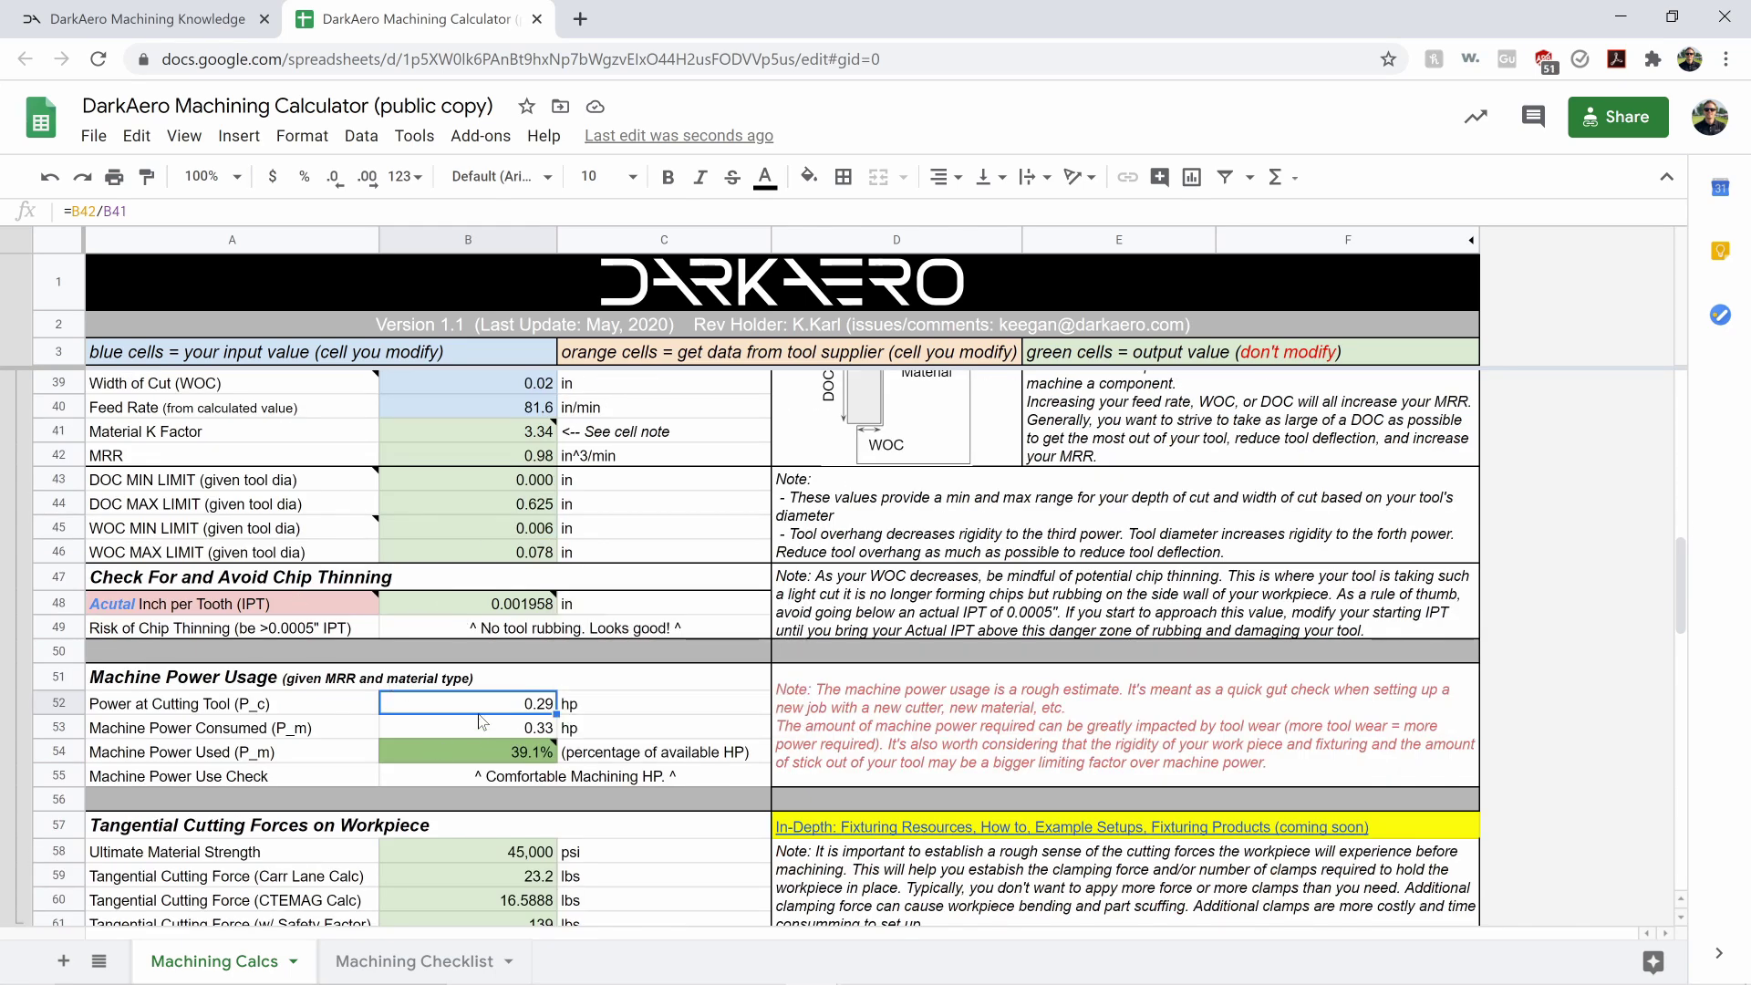
{"action": "scroll", "coordinate": [519, 673], "scroll_direction": "down", "scroll_amount": 2}
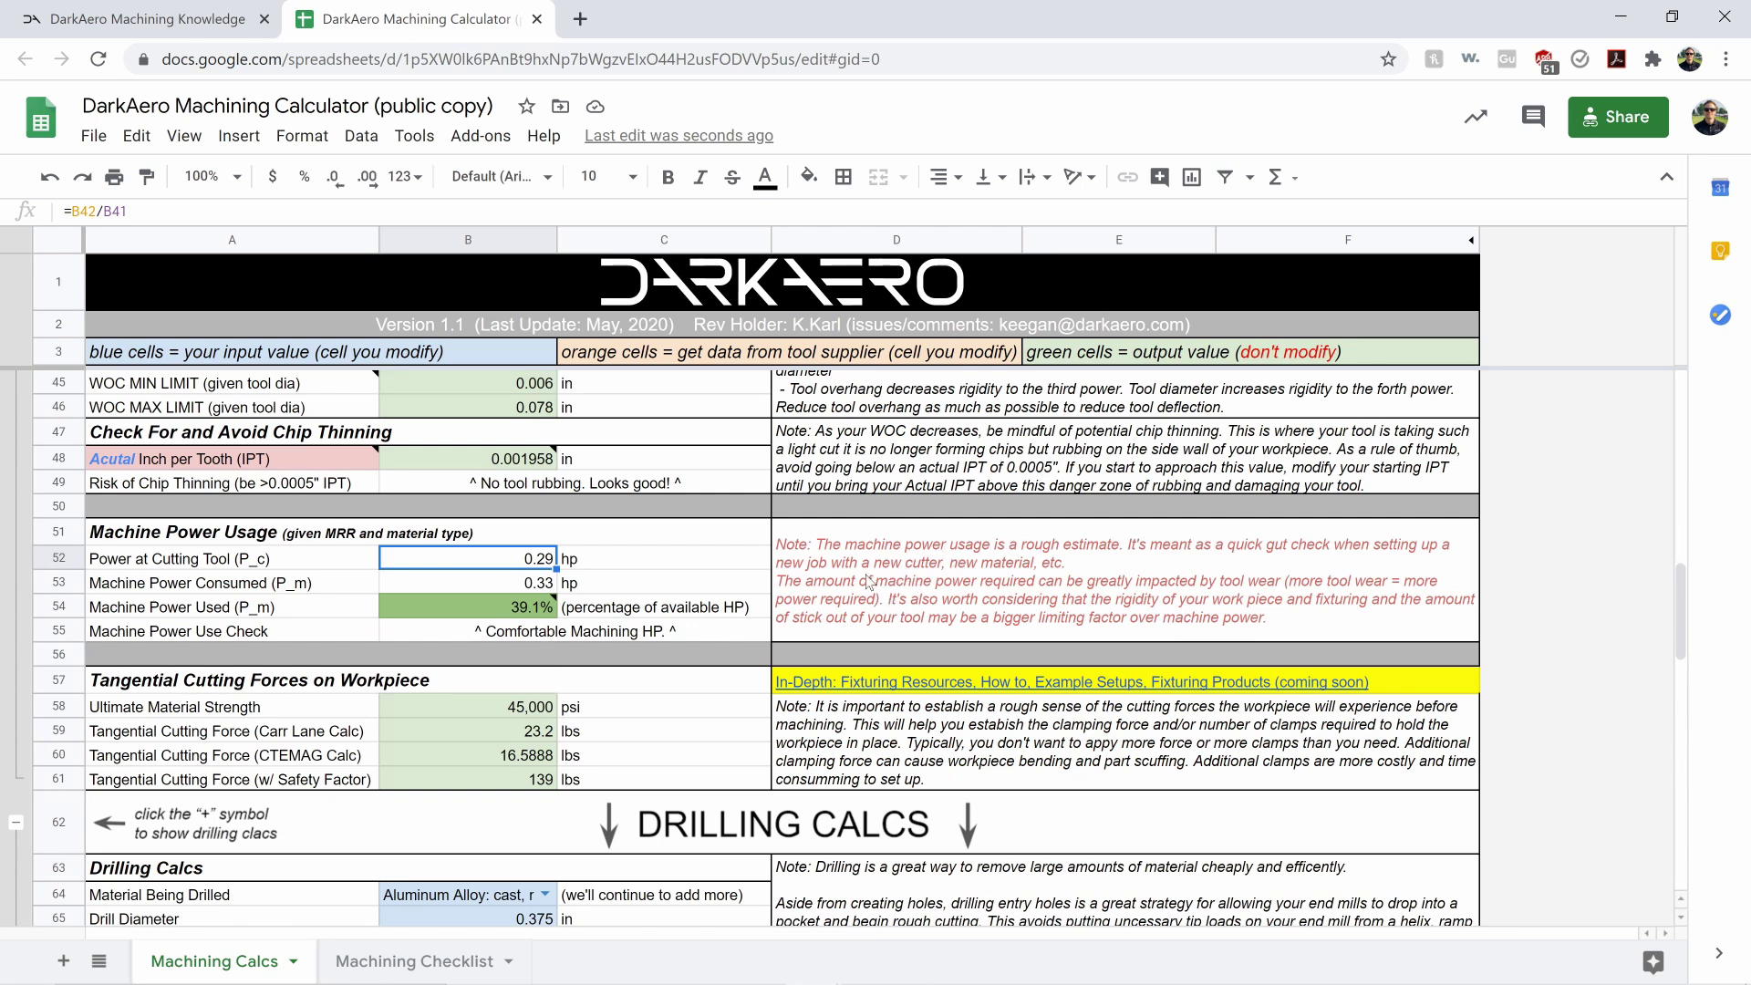
{"action": "mouse_move", "coordinate": [559, 612]}
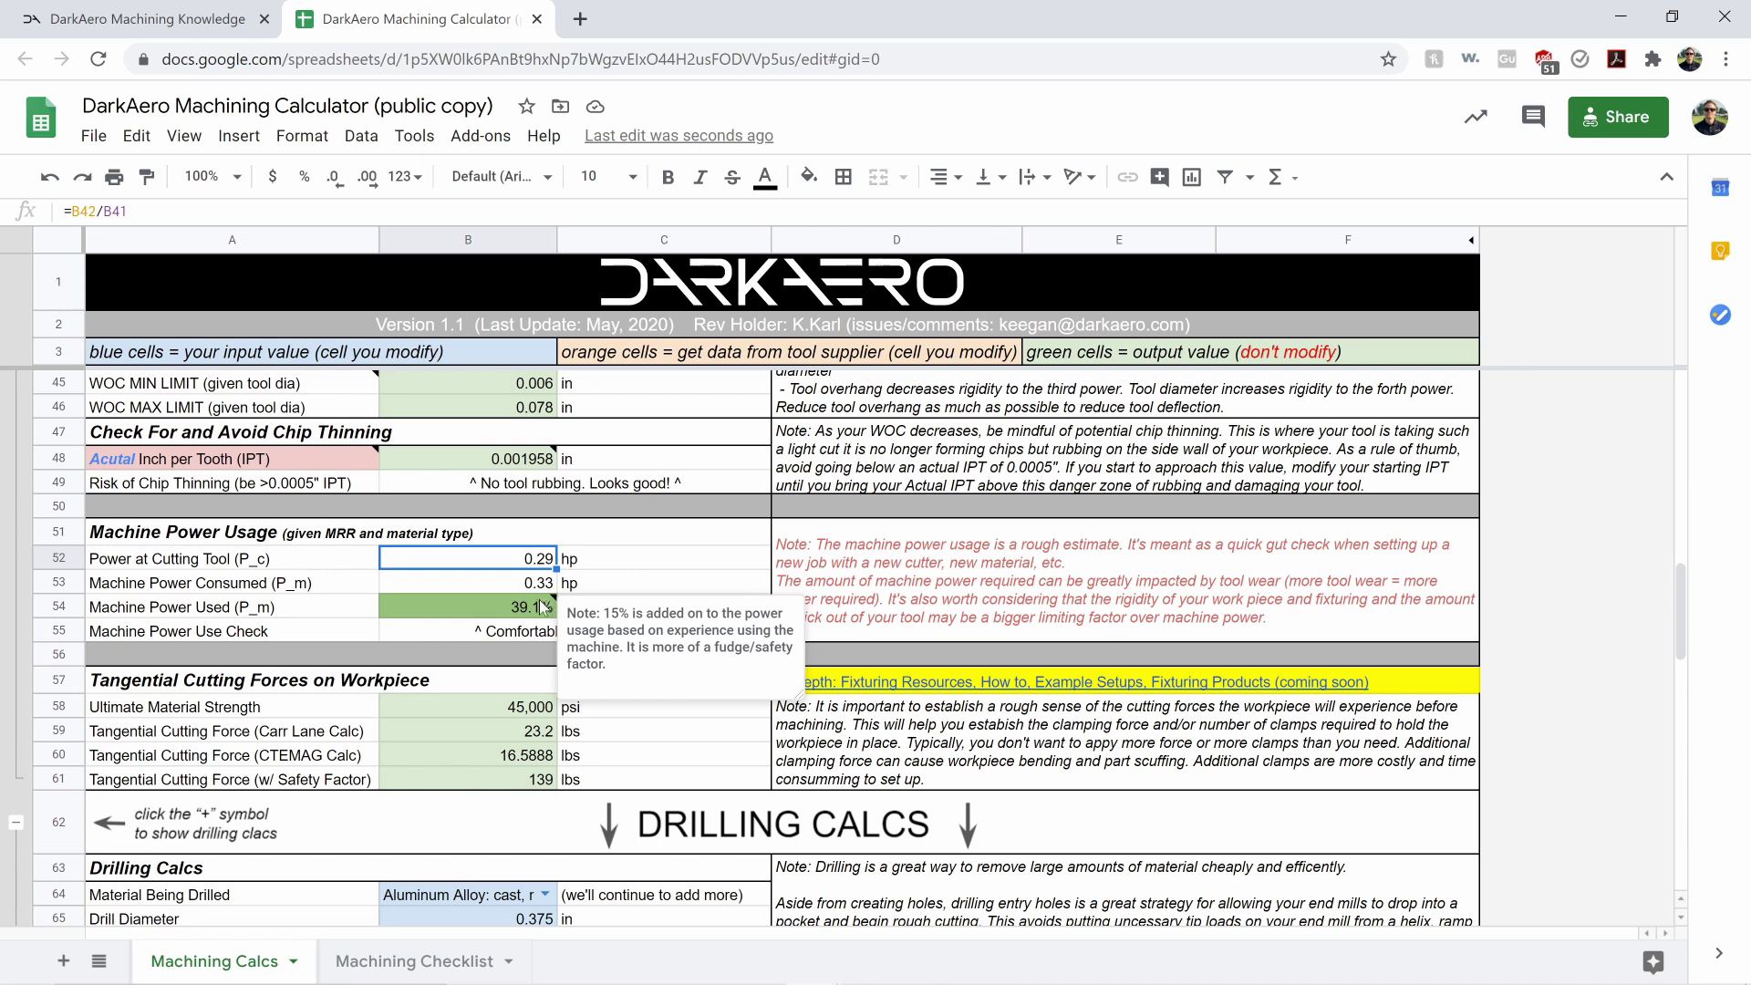
{"action": "left_click", "coordinate": [600, 566]}
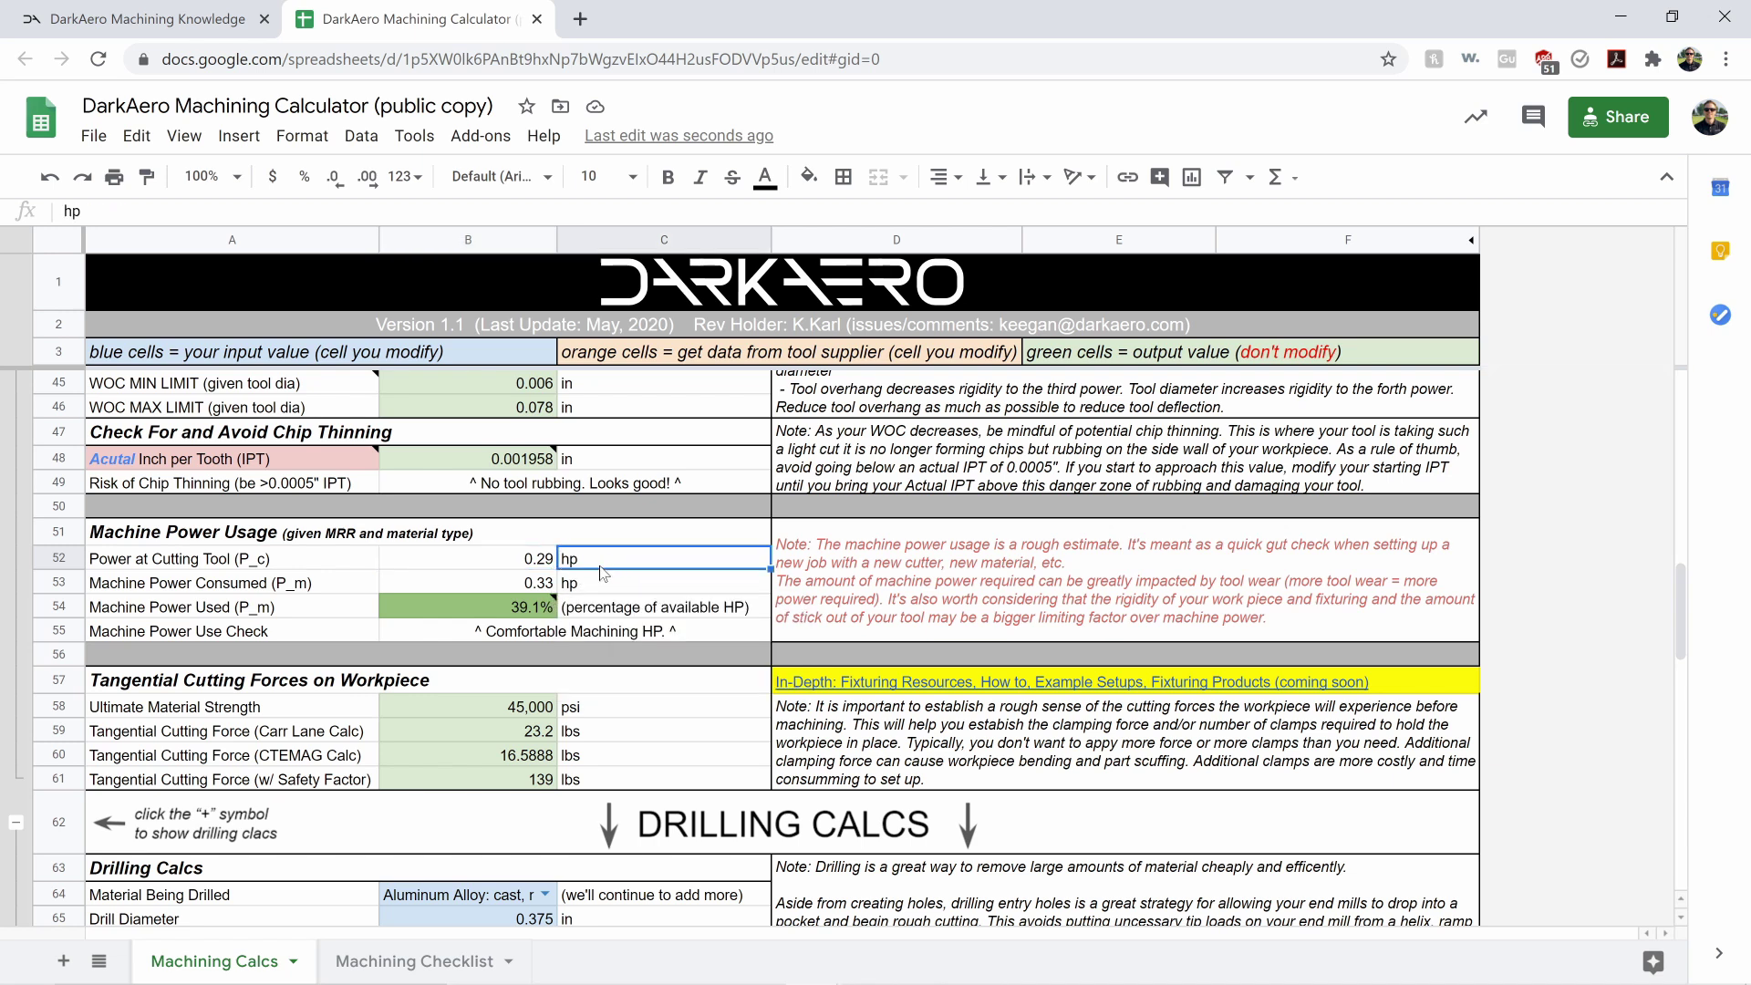
{"action": "scroll", "coordinate": [528, 598], "scroll_direction": "down", "scroll_amount": 2}
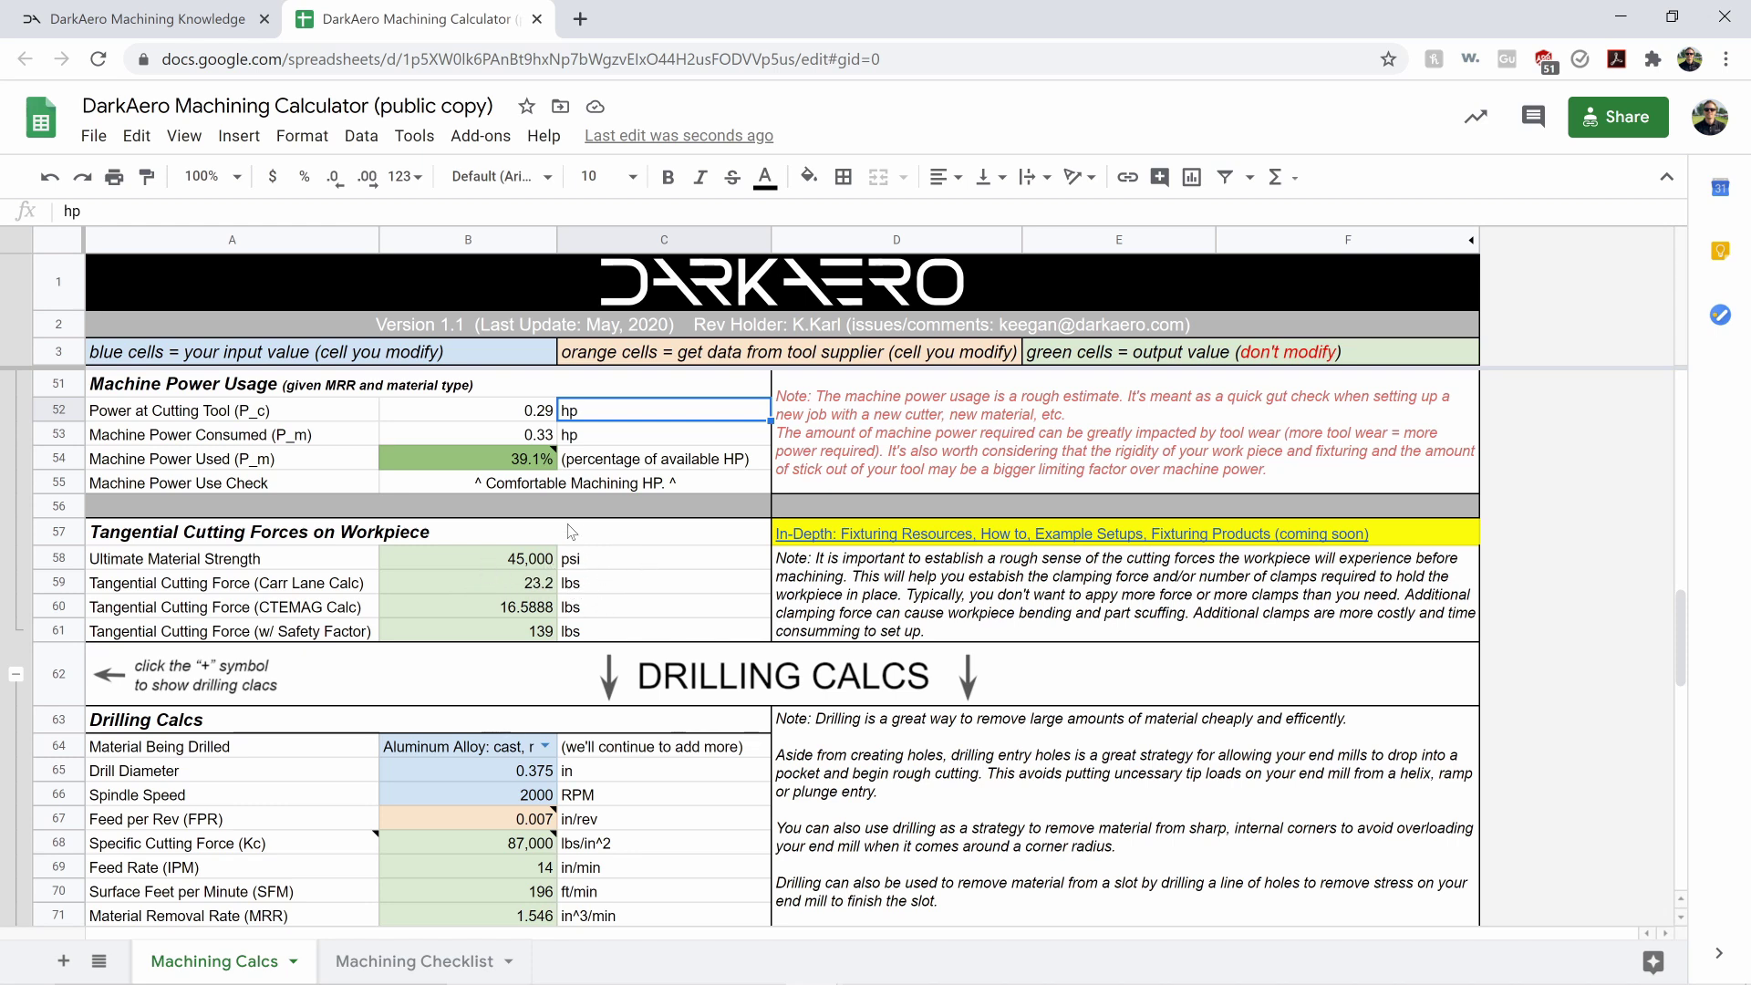
Open the drilling material dropdown and close it, leaving the material unchanged
{"action": "scroll", "coordinate": [584, 556], "scroll_direction": "down", "scroll_amount": 2}
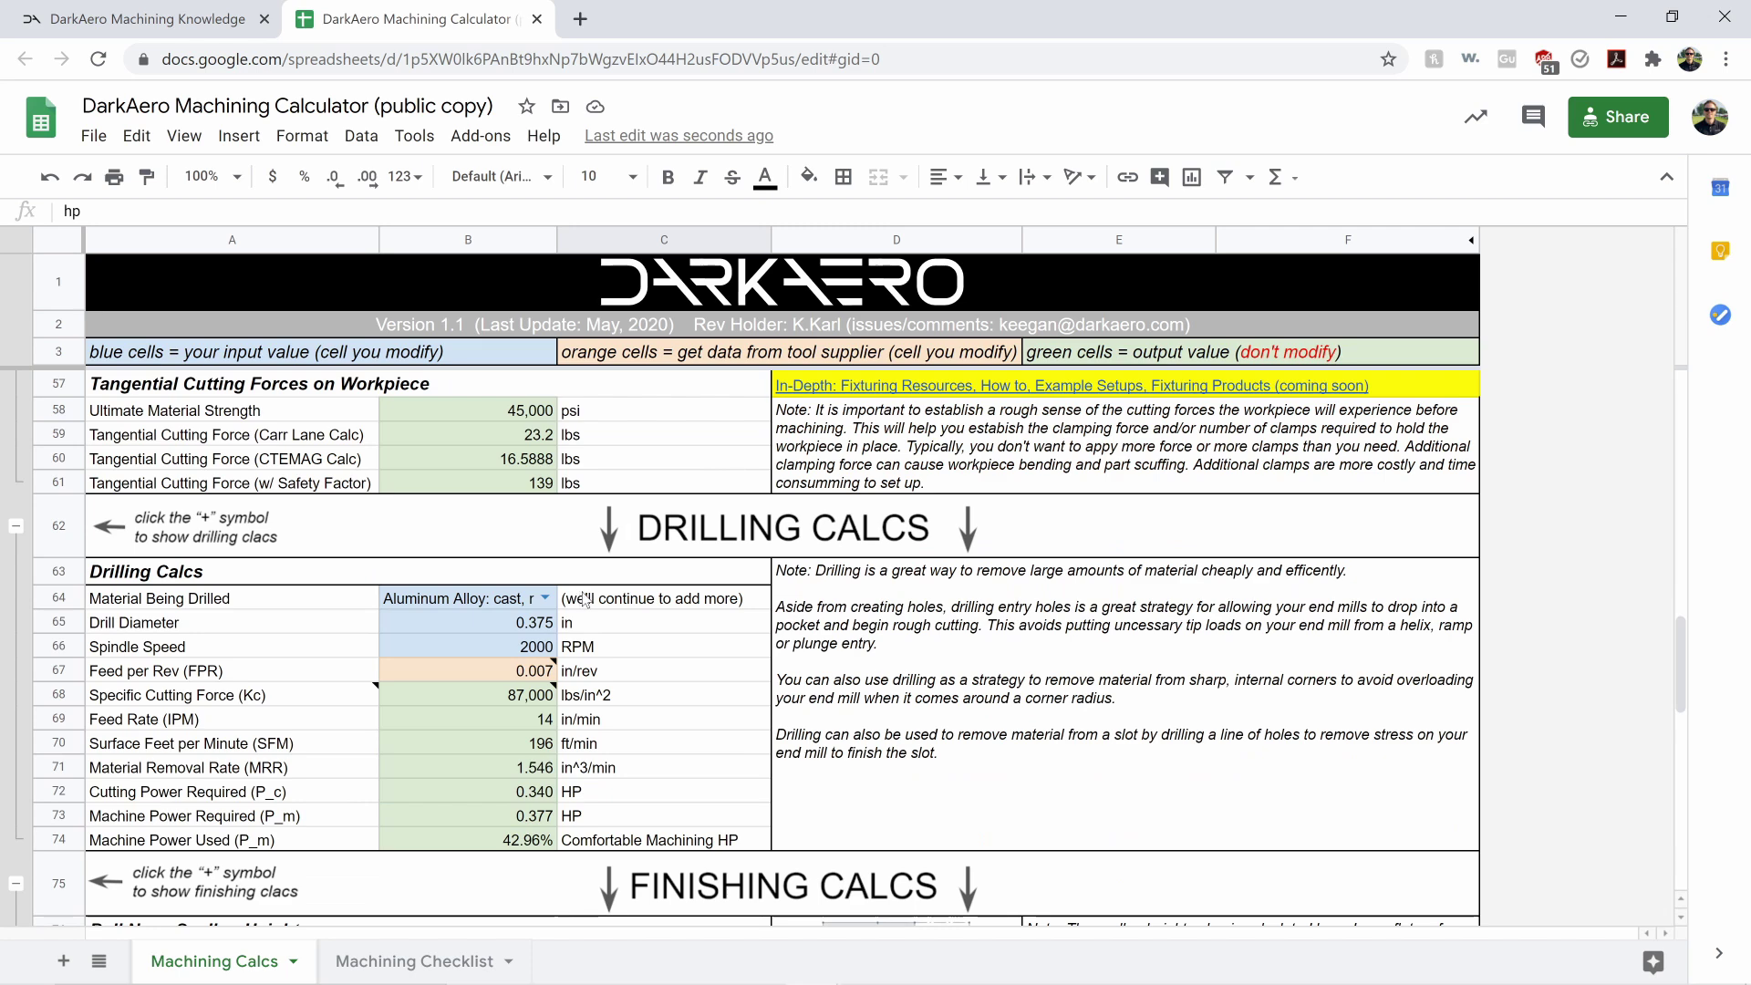
{"action": "scroll", "coordinate": [574, 499], "scroll_direction": "down", "scroll_amount": 2}
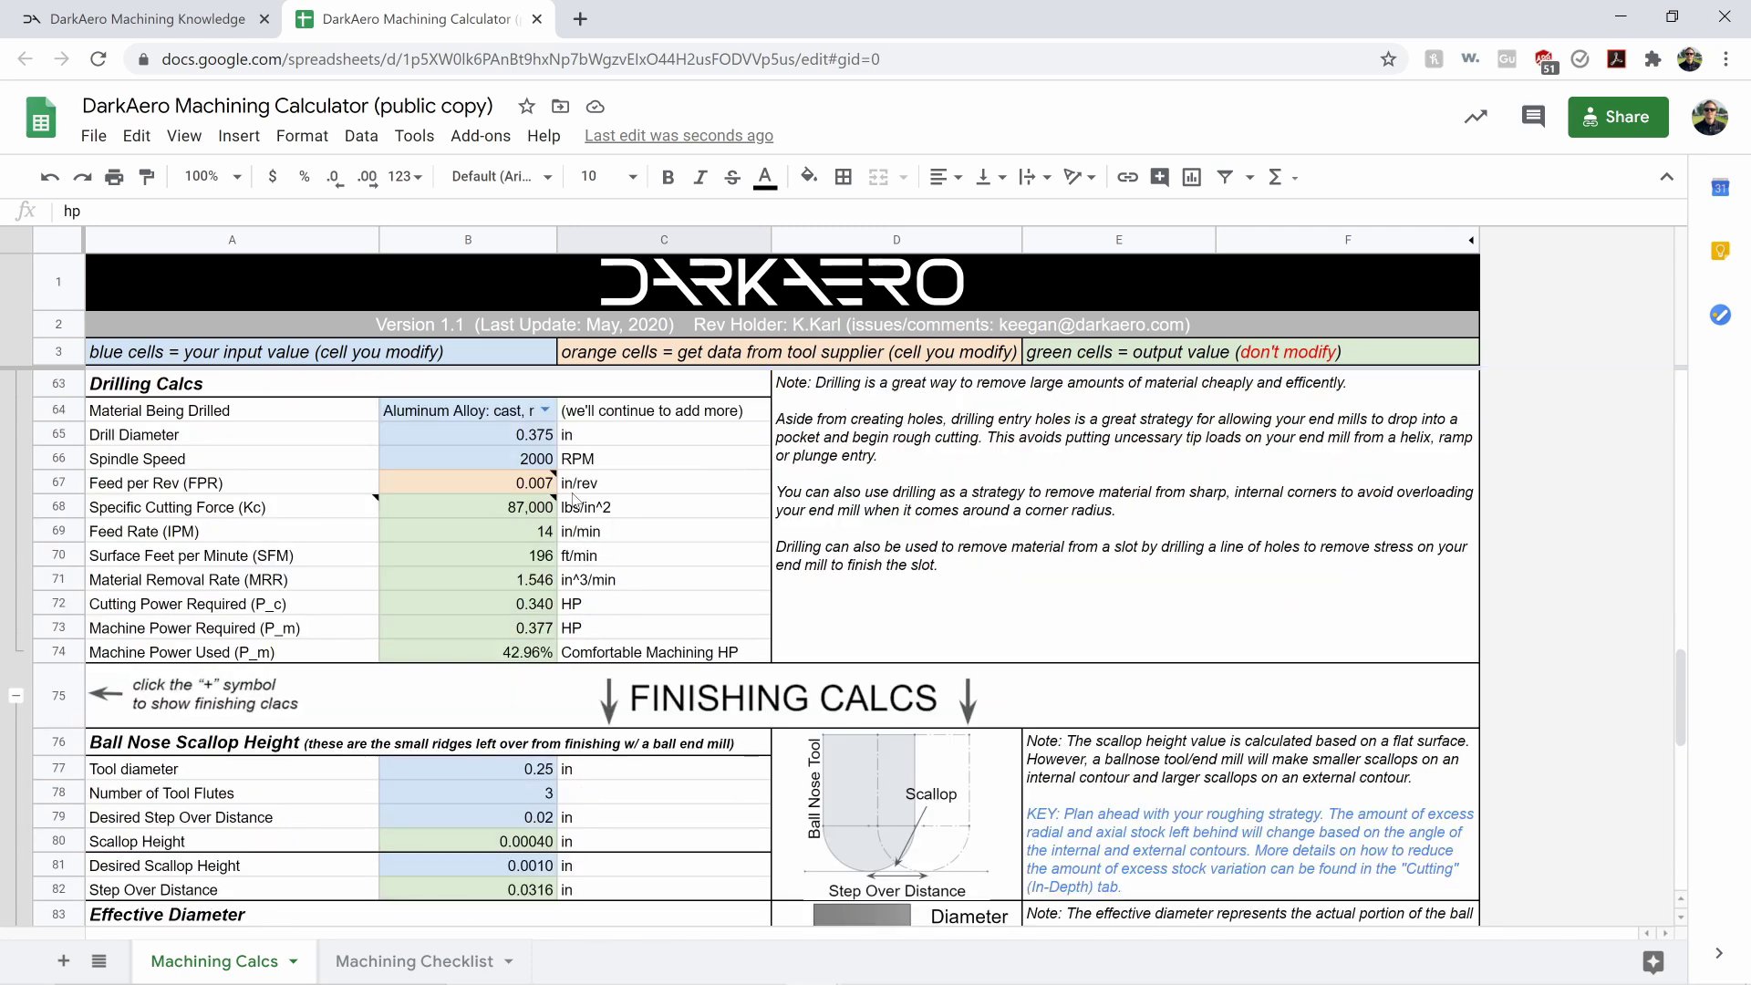
{"action": "left_click", "coordinate": [467, 418]}
{"action": "left_click", "coordinate": [544, 410]}
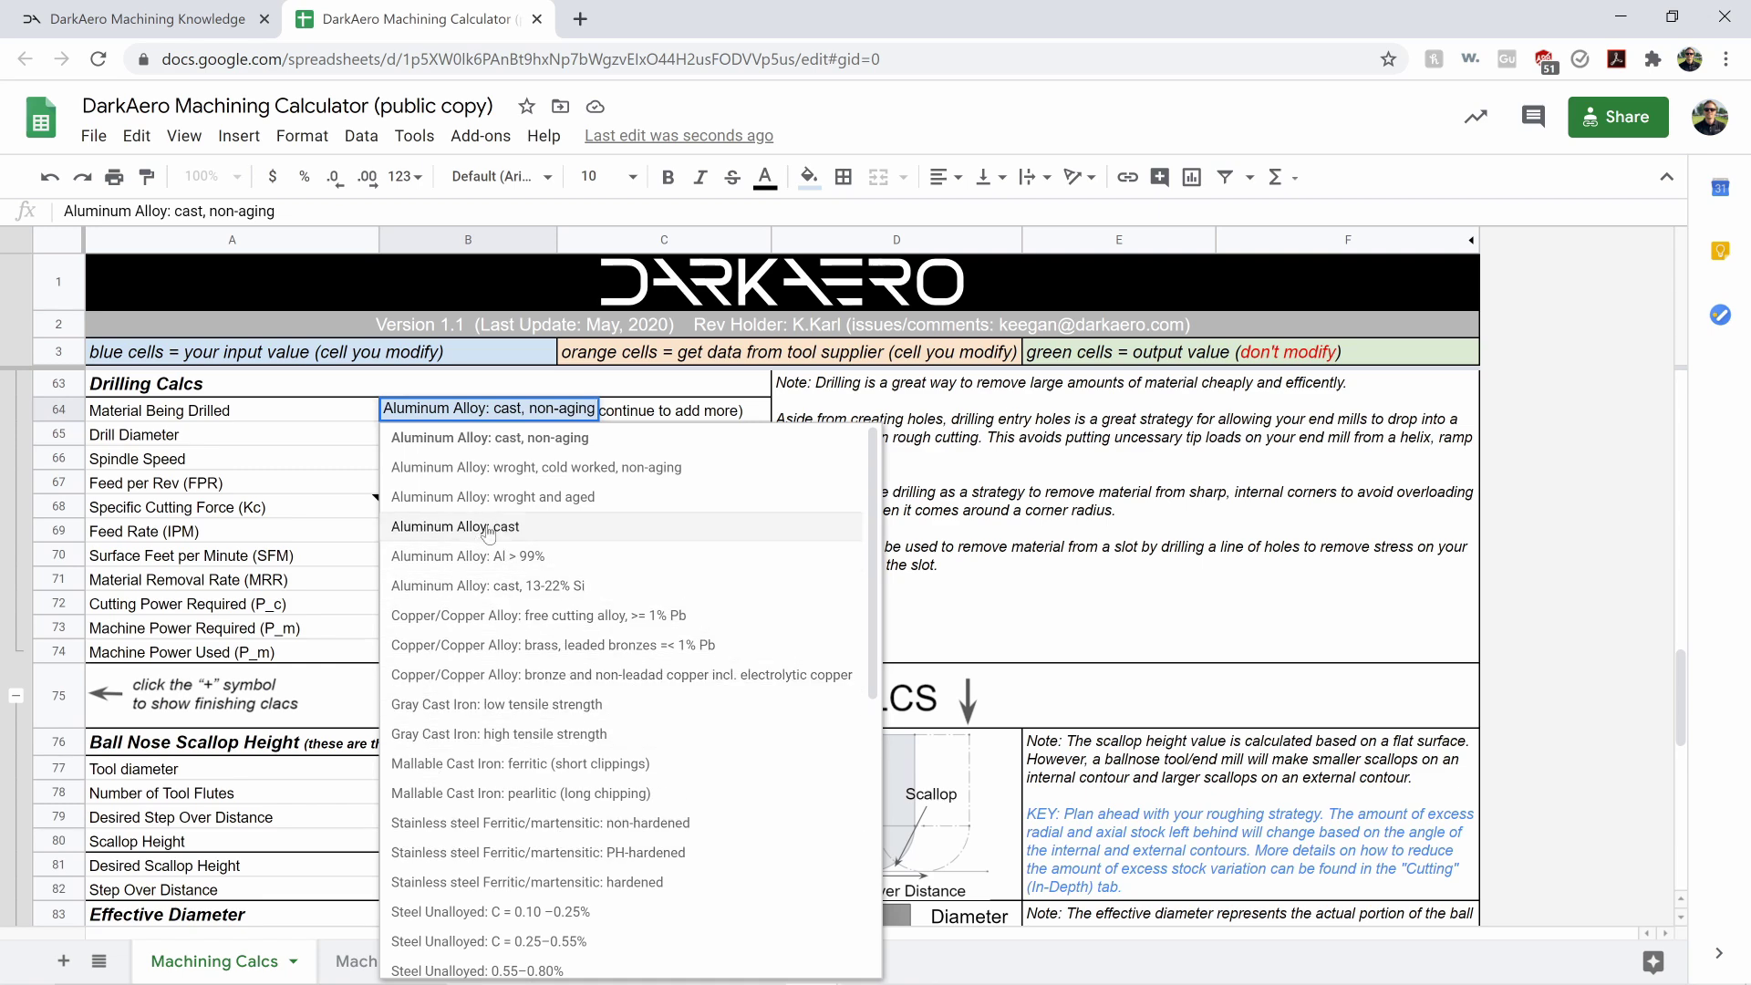
{"action": "left_click", "coordinate": [324, 419]}
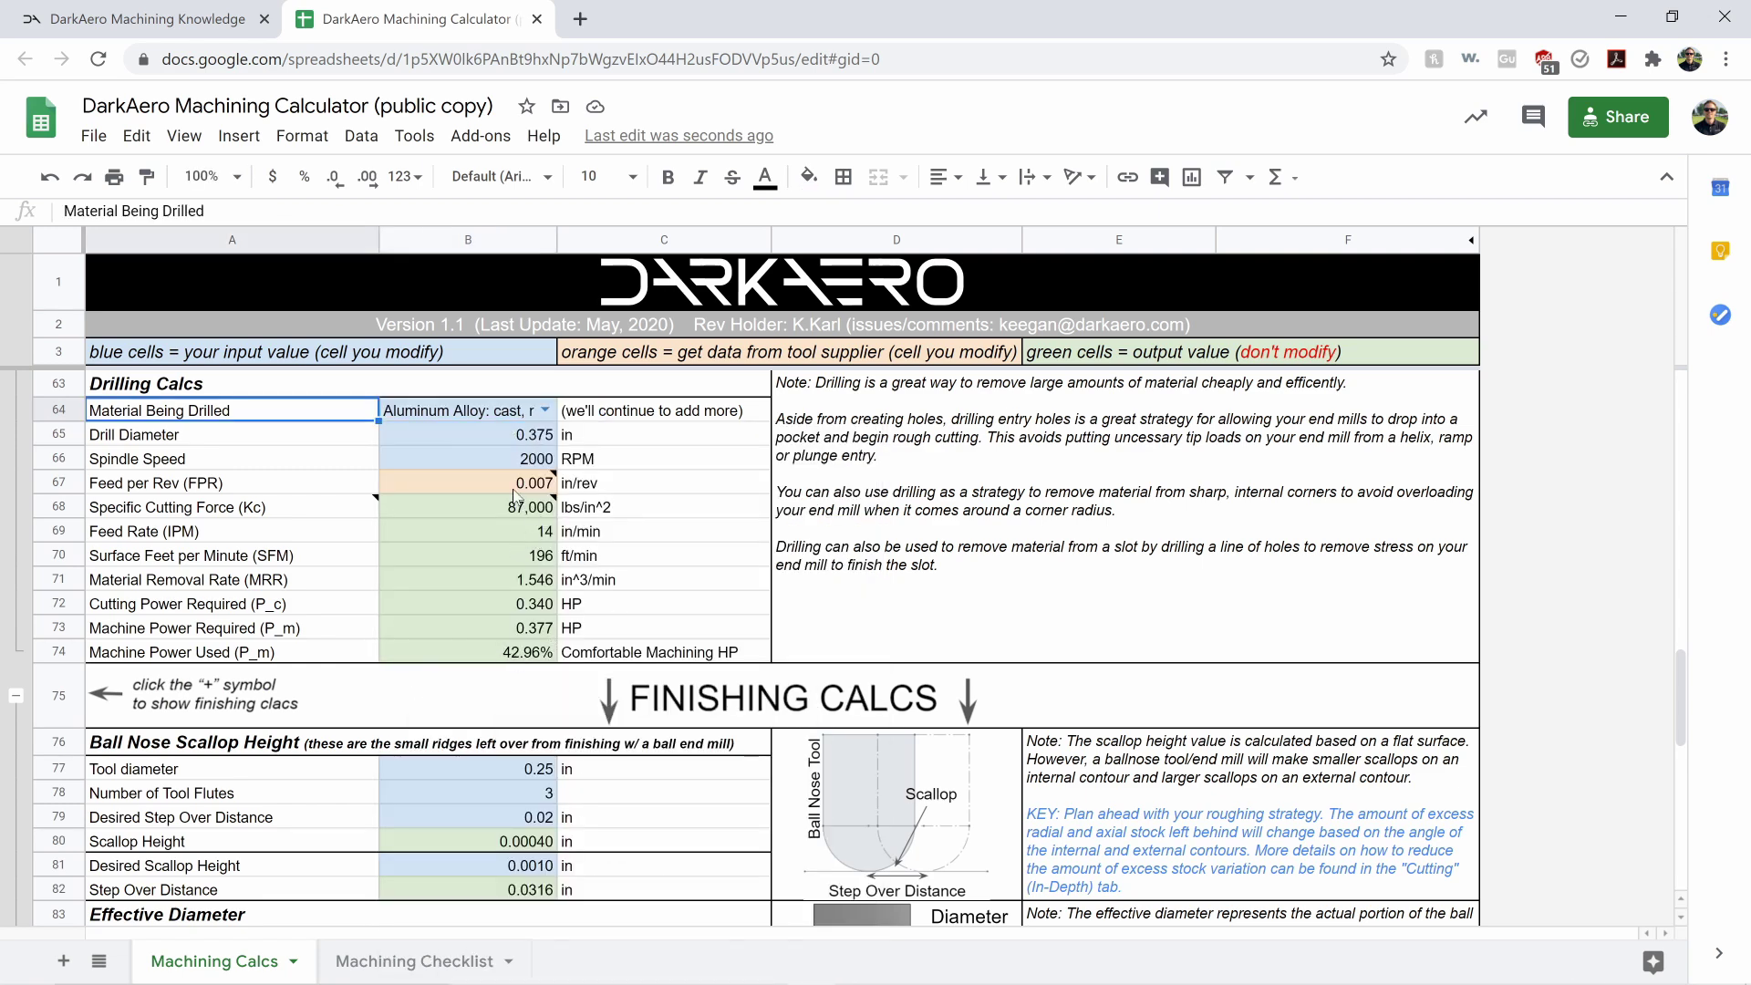
{"action": "scroll", "coordinate": [496, 529], "scroll_direction": "up", "scroll_amount": 2}
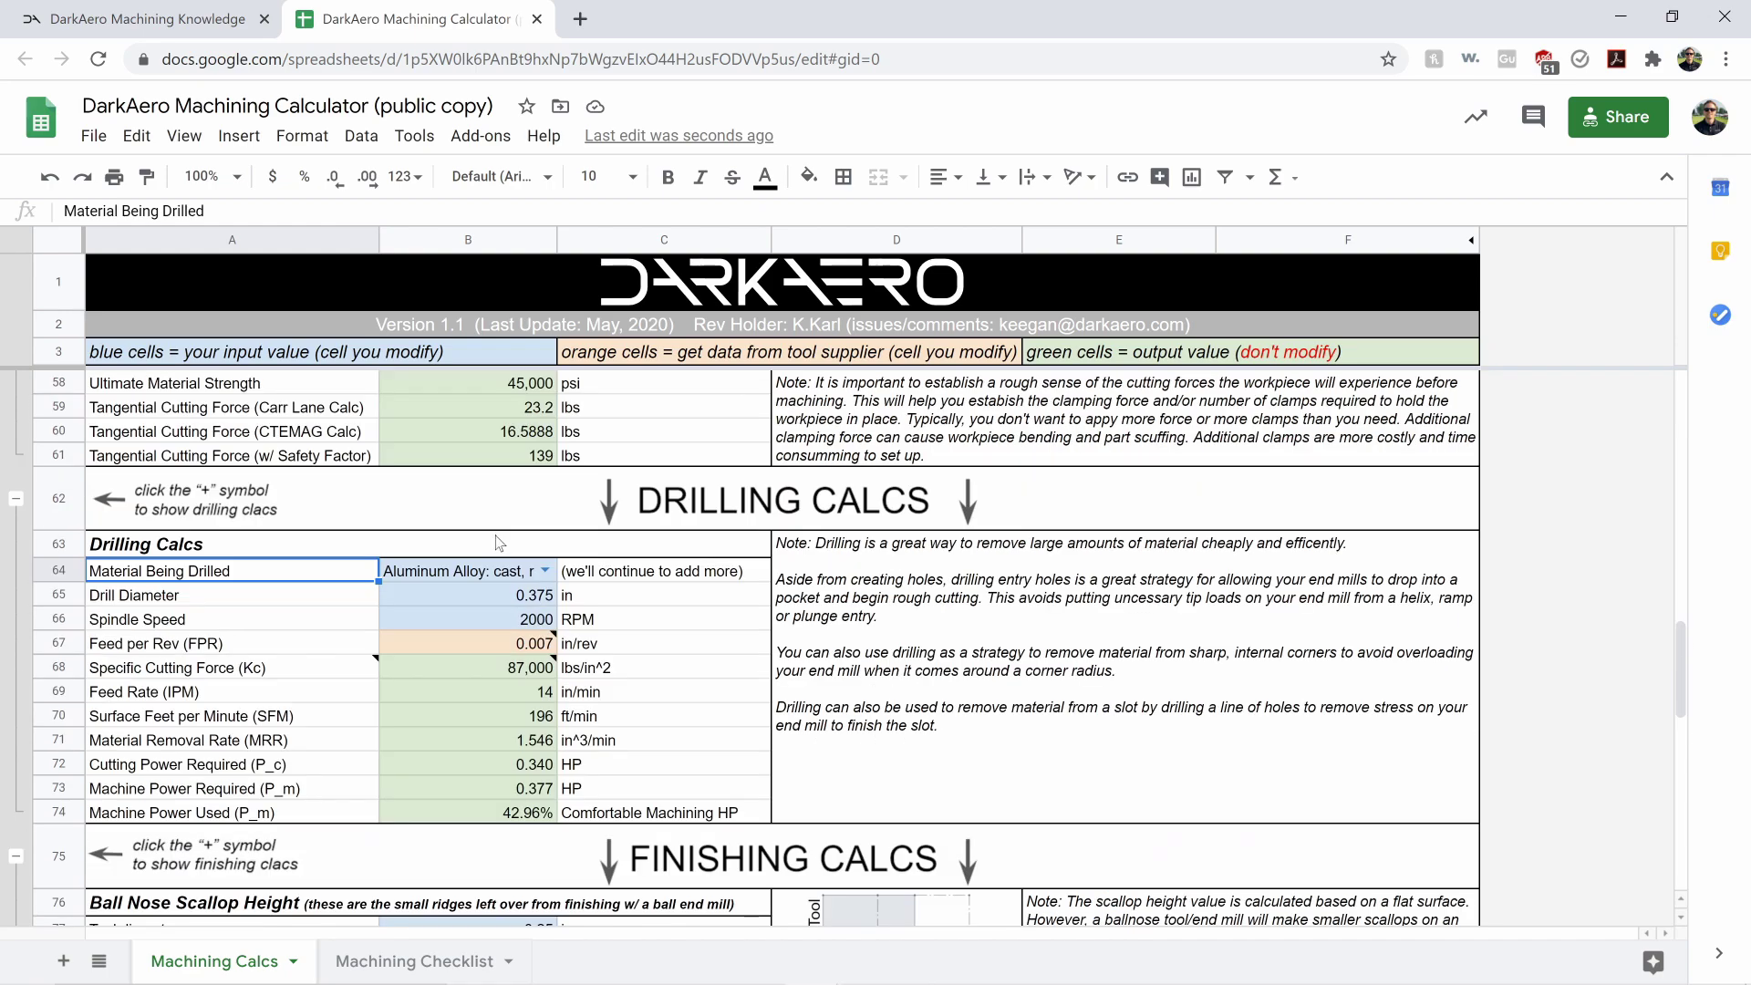
{"action": "scroll", "coordinate": [550, 425], "scroll_direction": "up", "scroll_amount": 7}
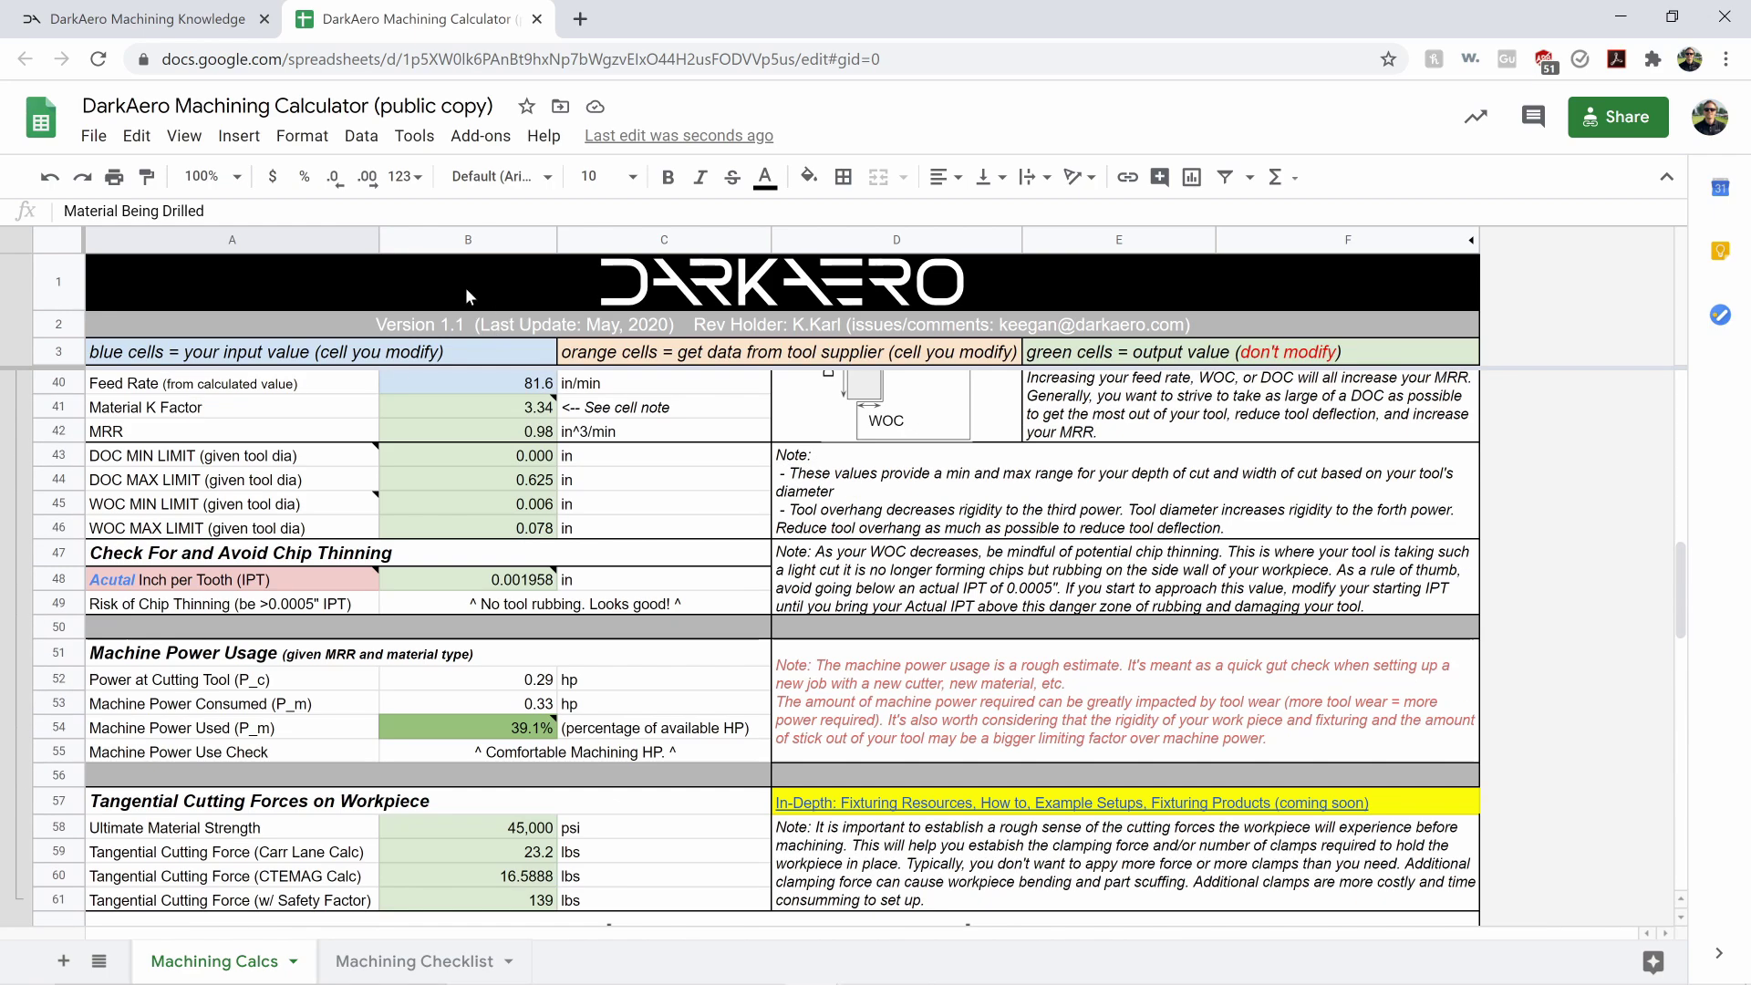
{"action": "scroll", "coordinate": [452, 544], "scroll_direction": "down", "scroll_amount": 9}
{"action": "scroll", "coordinate": [623, 620], "scroll_direction": "up", "scroll_amount": 2}
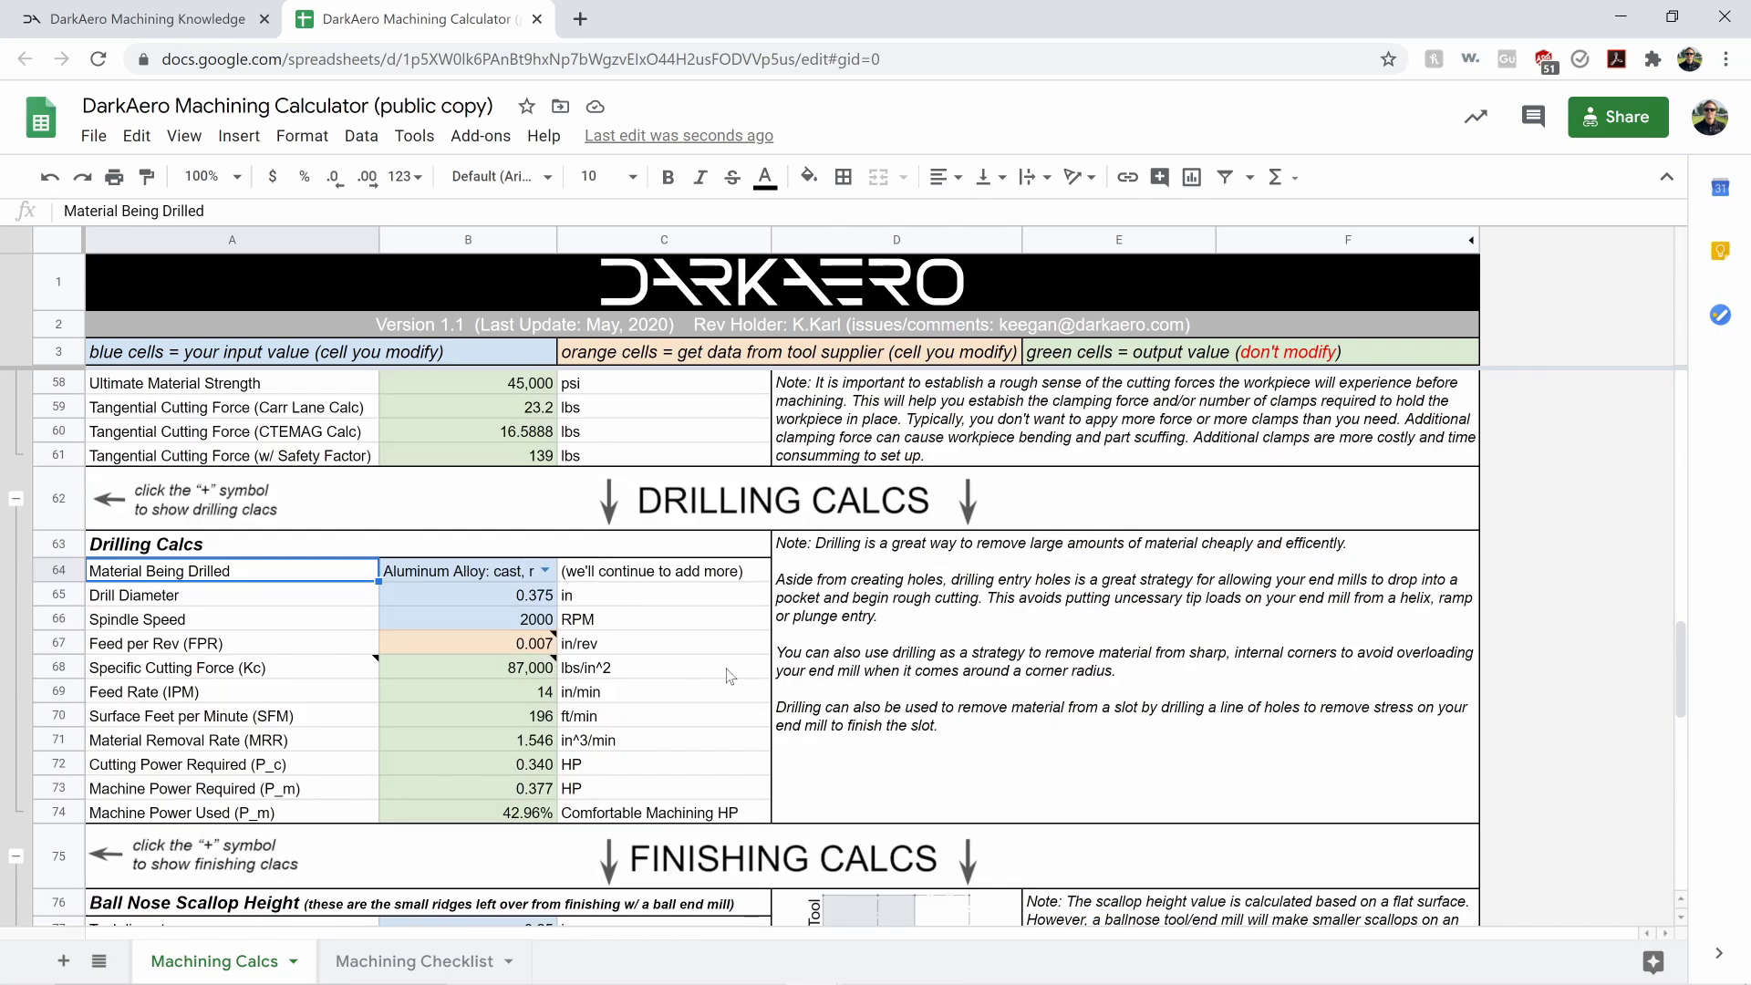
Inspect drill diameter, spindle speed, the Feed per Rev note, specific cutting force and SFM formula
{"action": "left_click", "coordinate": [502, 594]}
{"action": "left_click", "coordinate": [501, 618]}
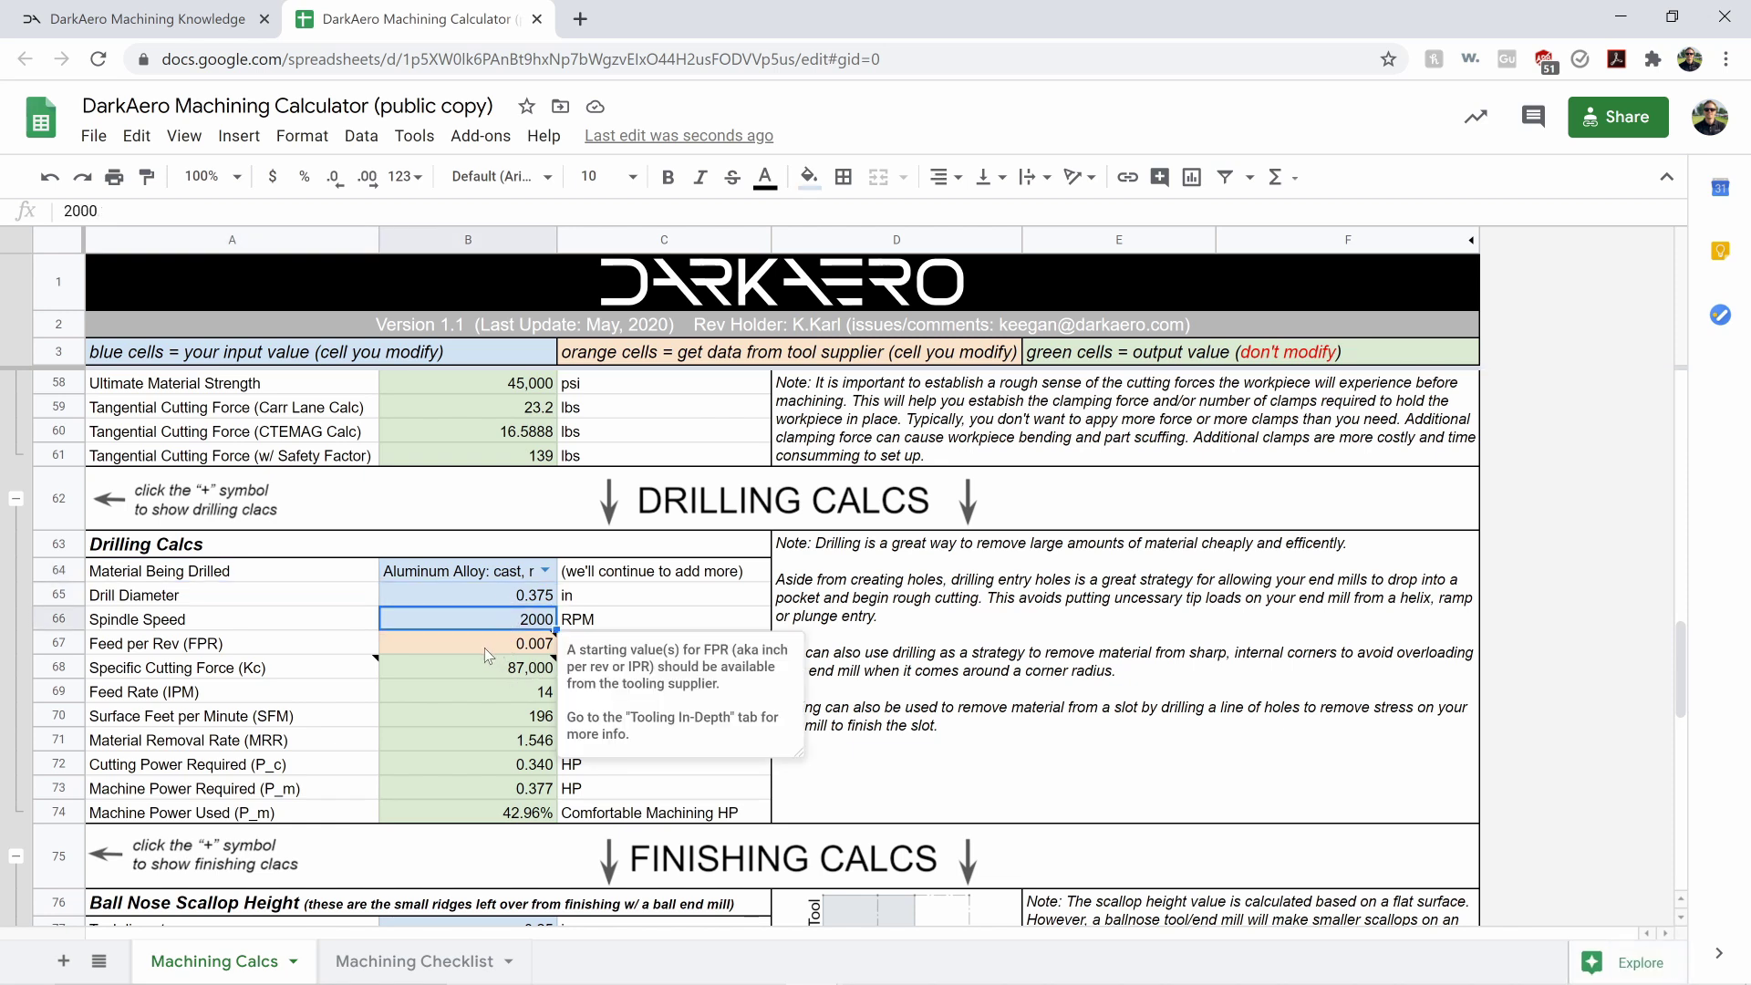
{"action": "left_click", "coordinate": [485, 647]}
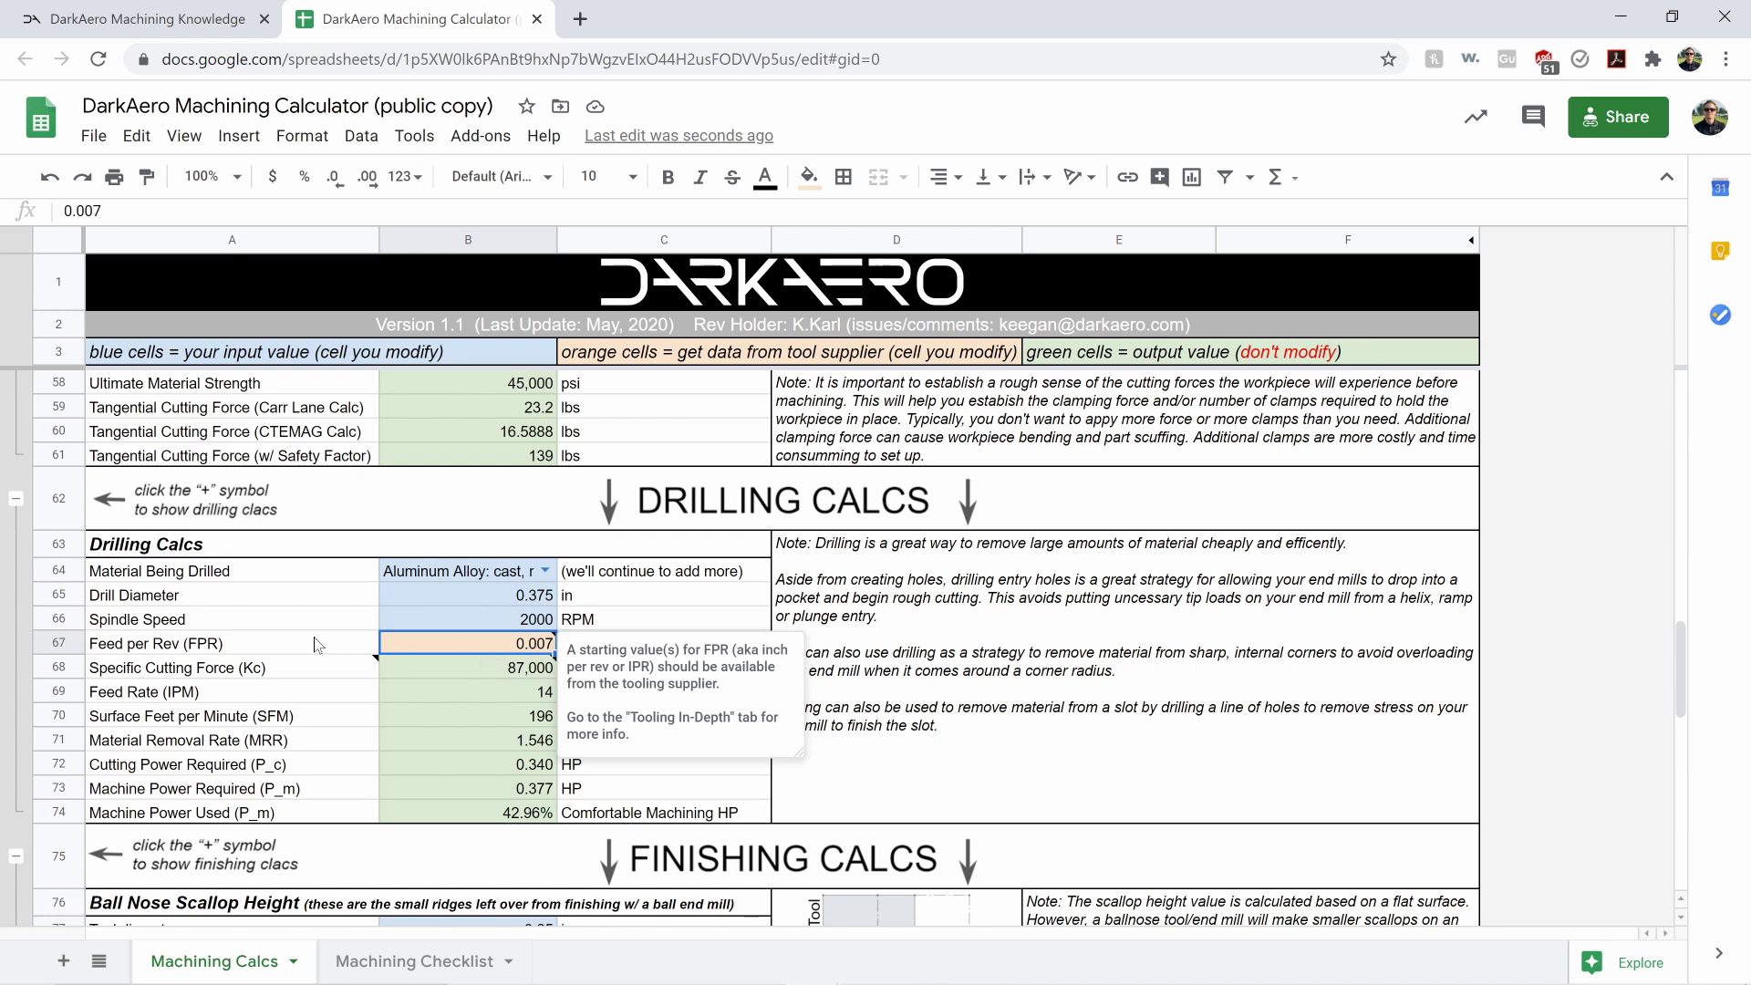
{"action": "left_click", "coordinate": [491, 675]}
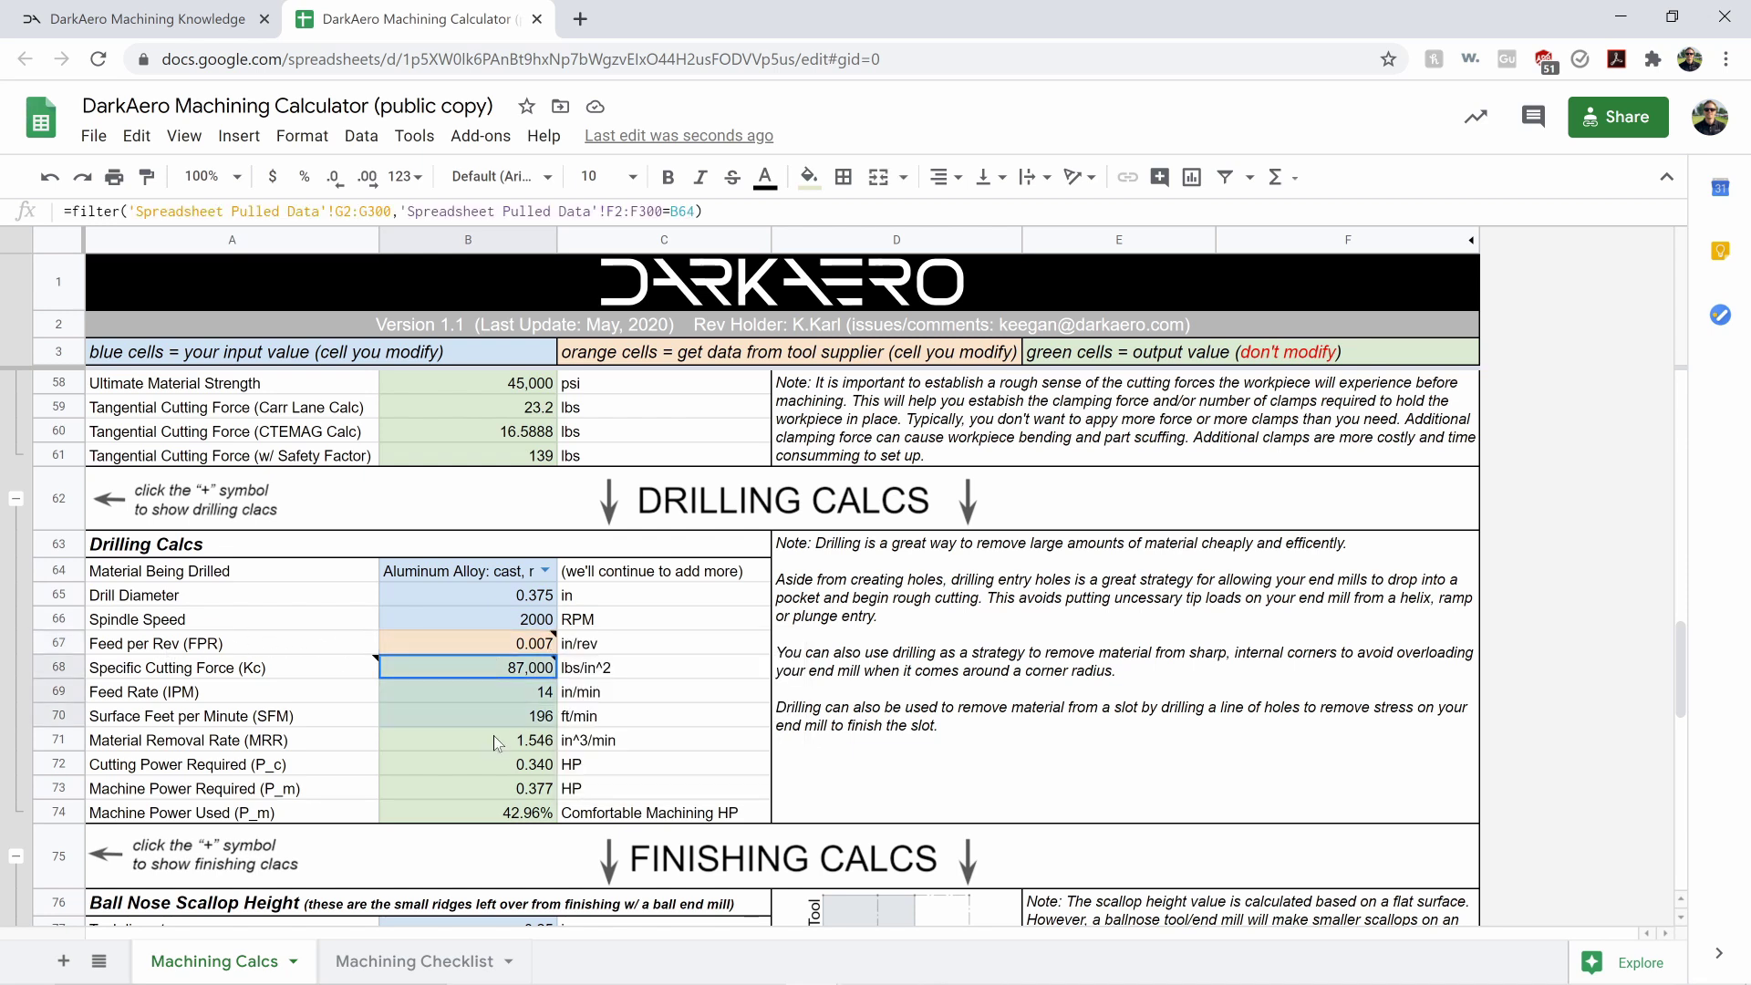
{"action": "left_click", "coordinate": [456, 717]}
{"action": "scroll", "coordinate": [460, 703], "scroll_direction": "down", "scroll_amount": 2}
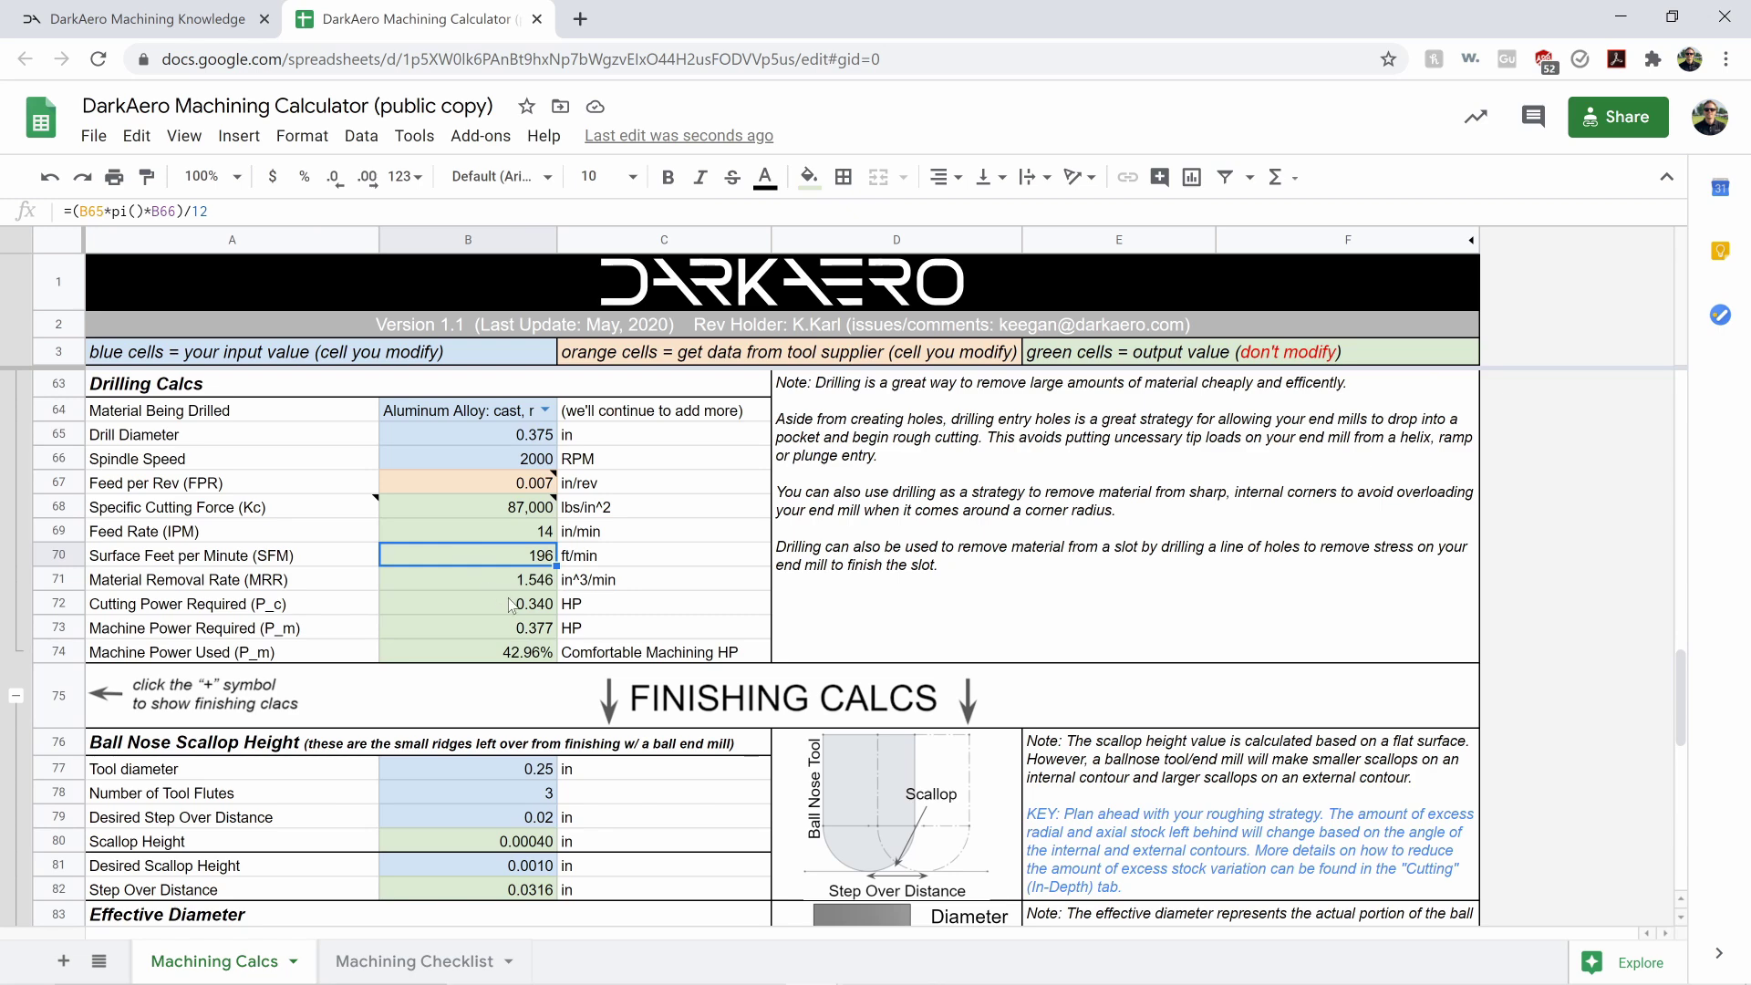
{"action": "scroll", "coordinate": [512, 605], "scroll_direction": "down", "scroll_amount": 4}
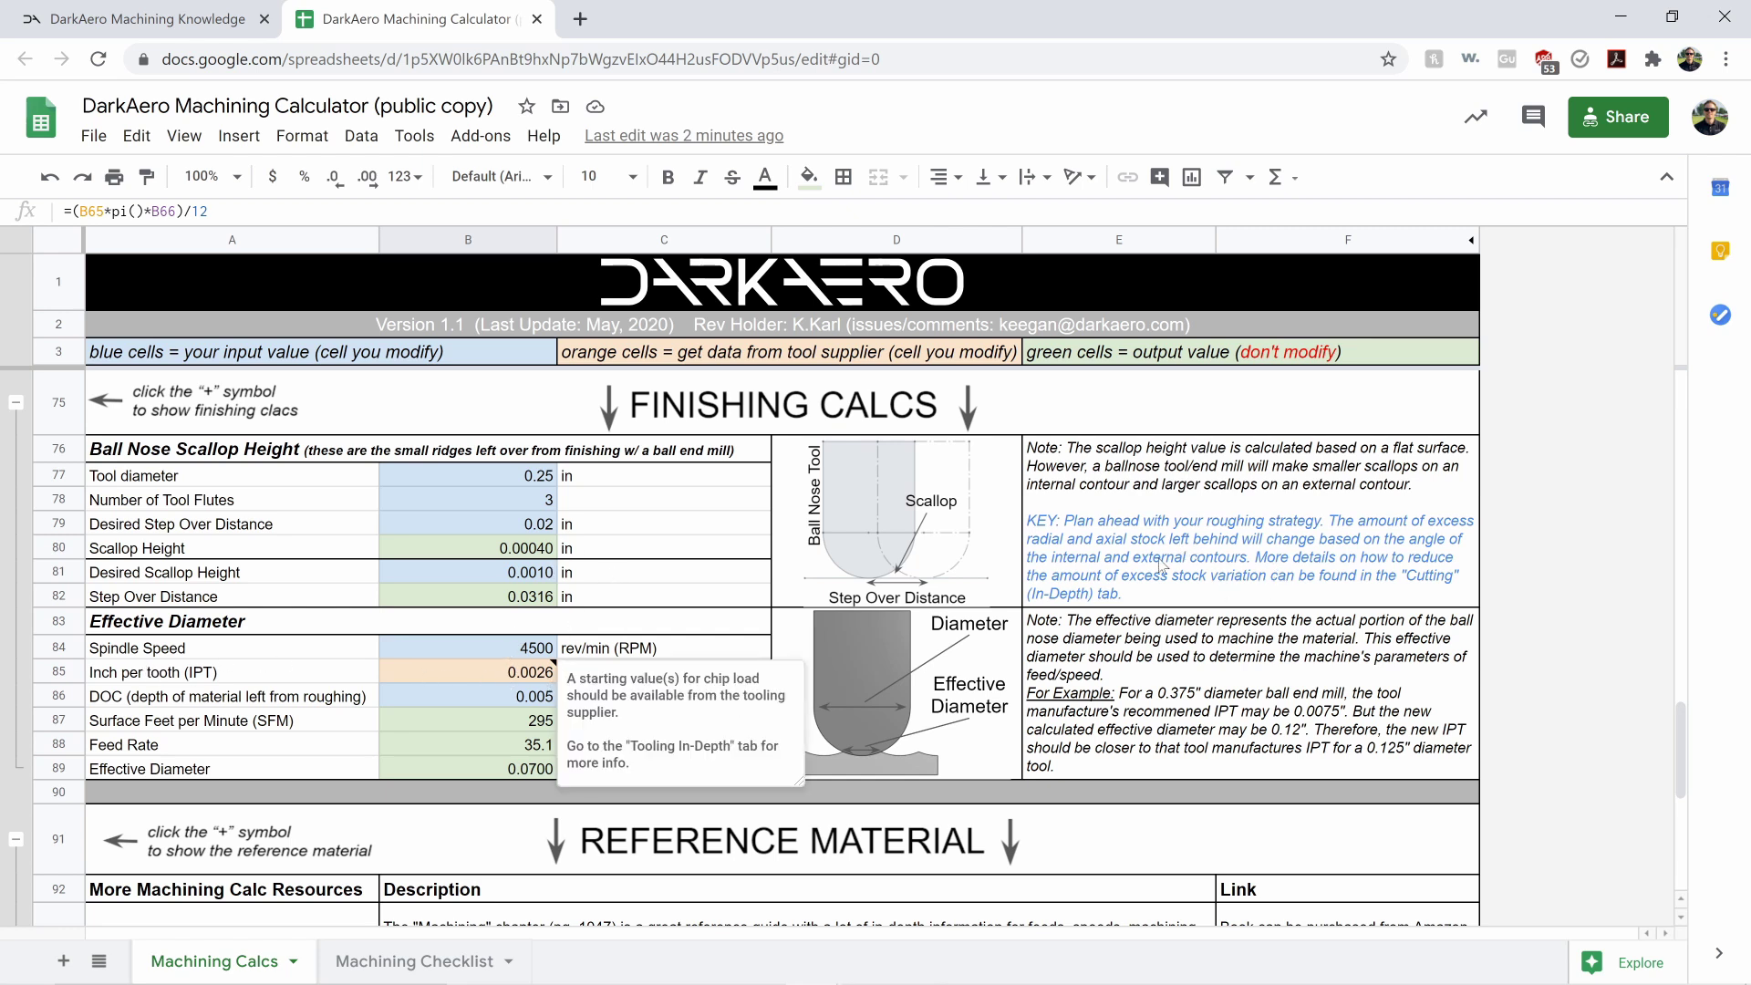
Check the Effective Diameter note, inch-per-tooth units, and the finishing feed rate, effective diameter and SFM formulas
{"action": "left_click", "coordinate": [1112, 634]}
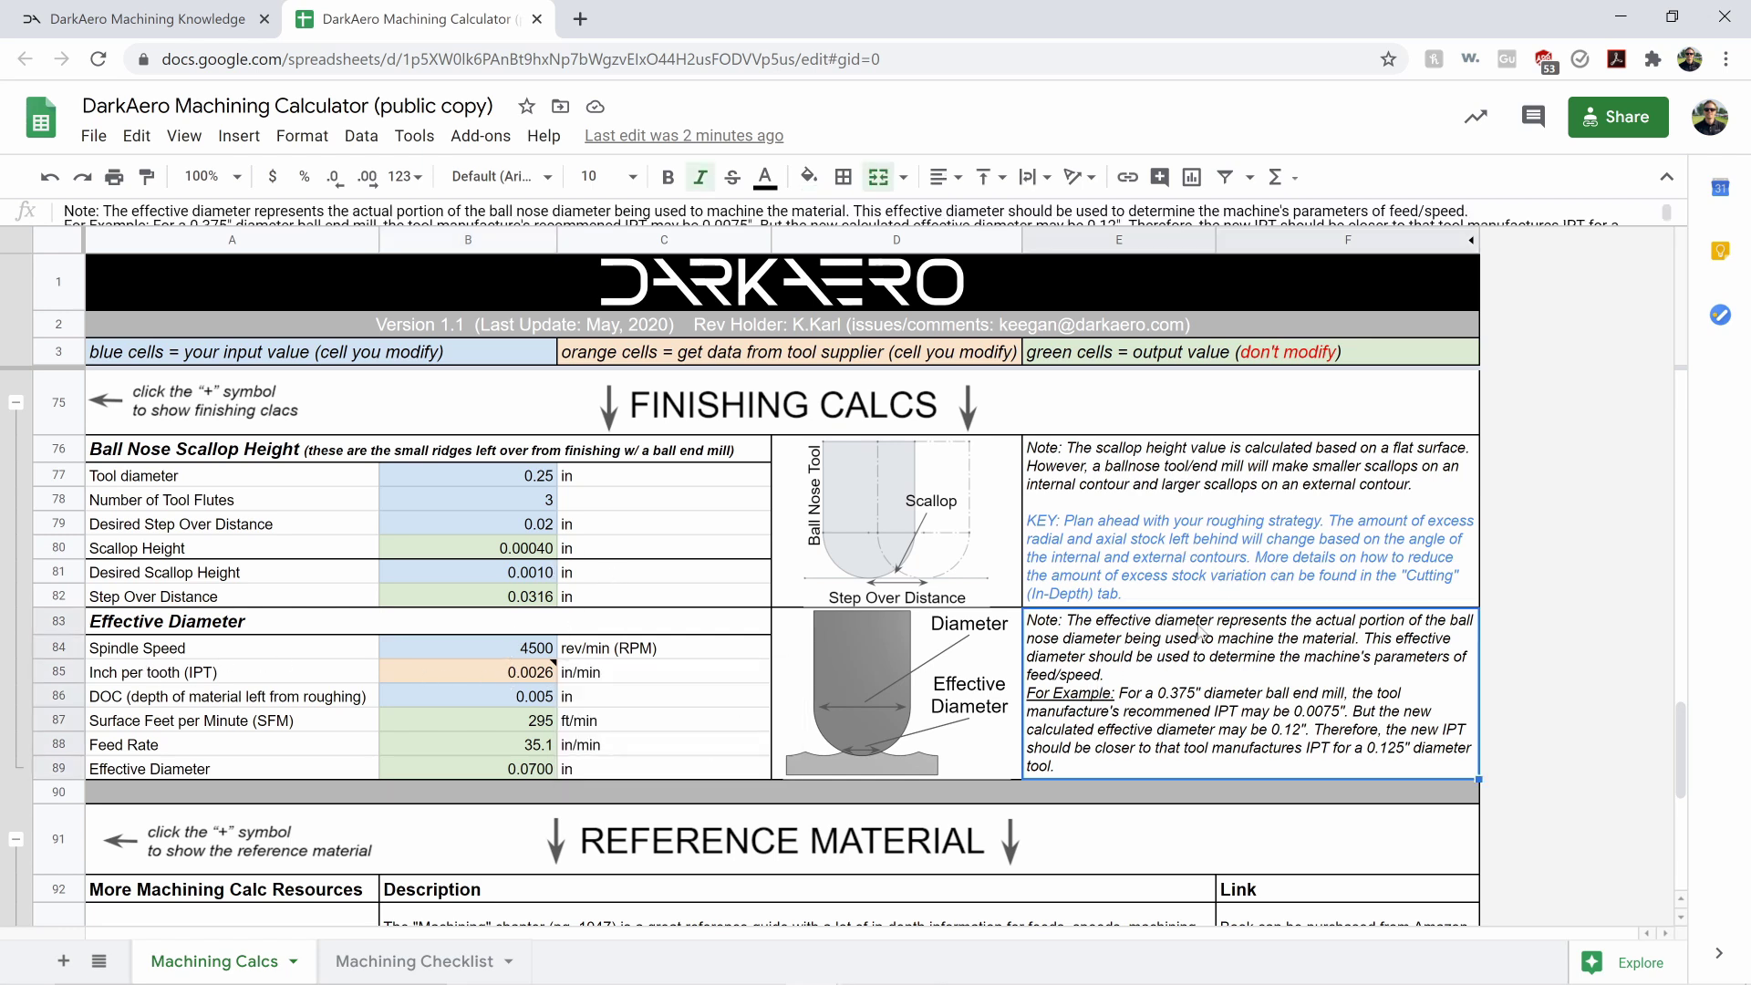
{"action": "left_click", "coordinate": [628, 673]}
{"action": "scroll", "coordinate": [611, 620], "scroll_direction": "down", "scroll_amount": 2}
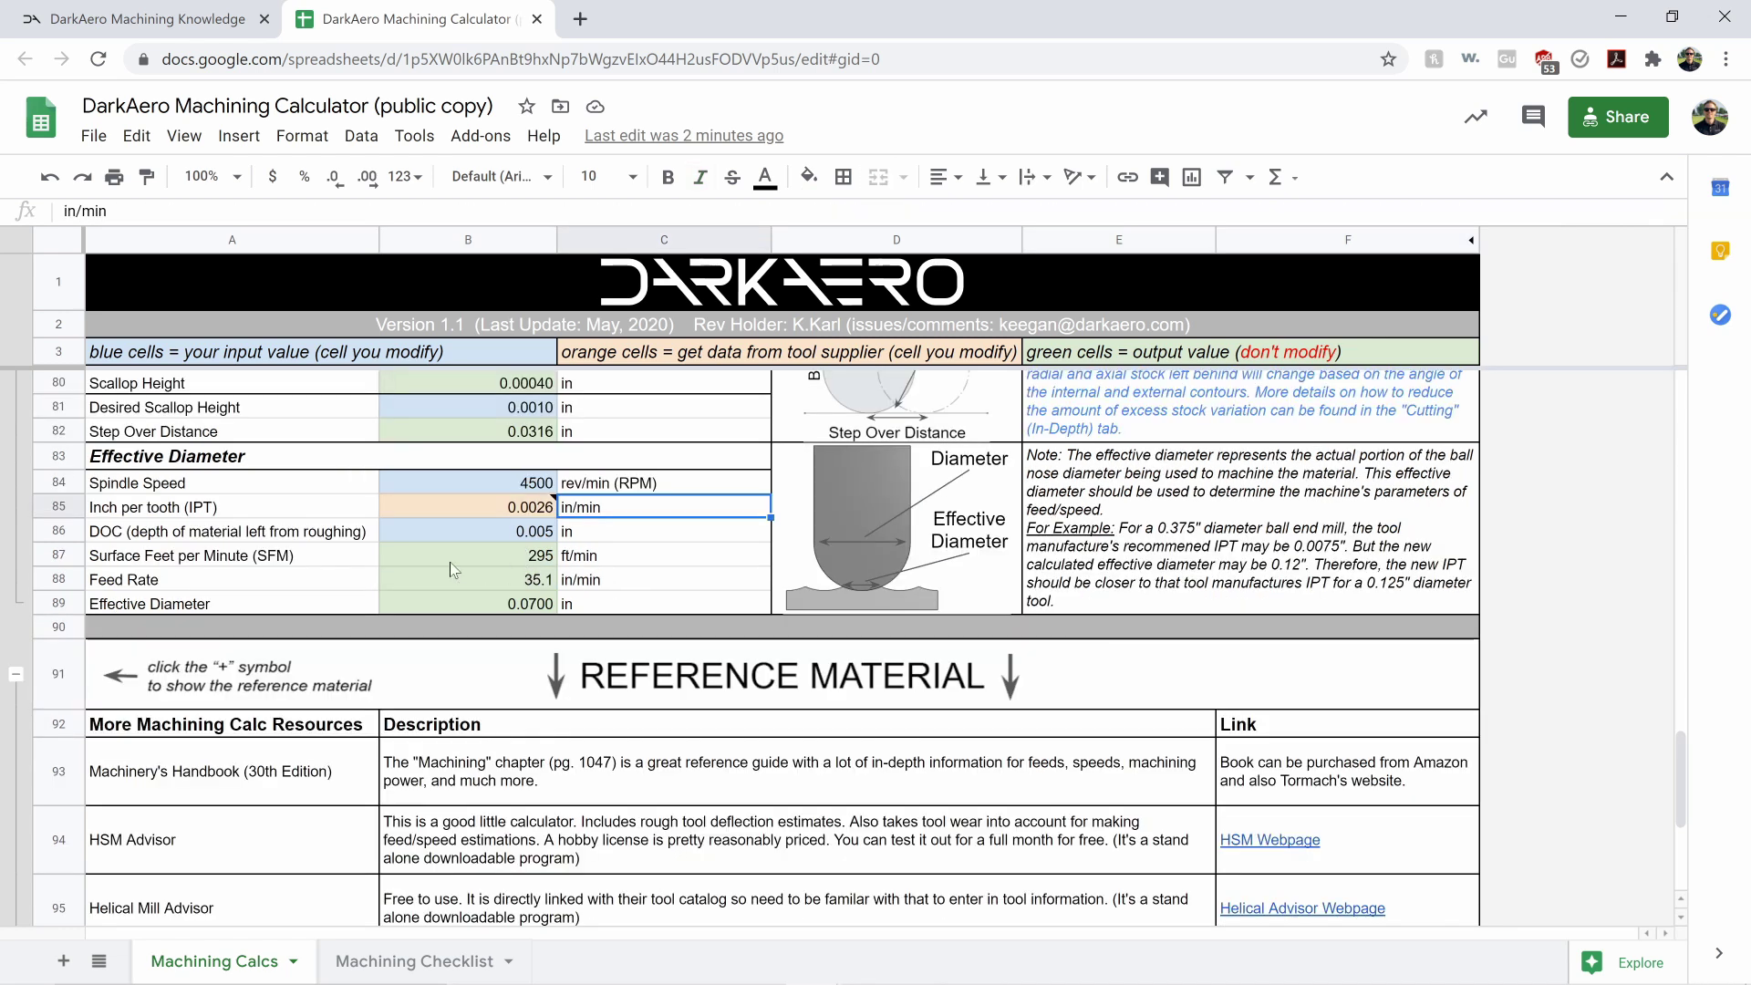
{"action": "left_click", "coordinate": [504, 582]}
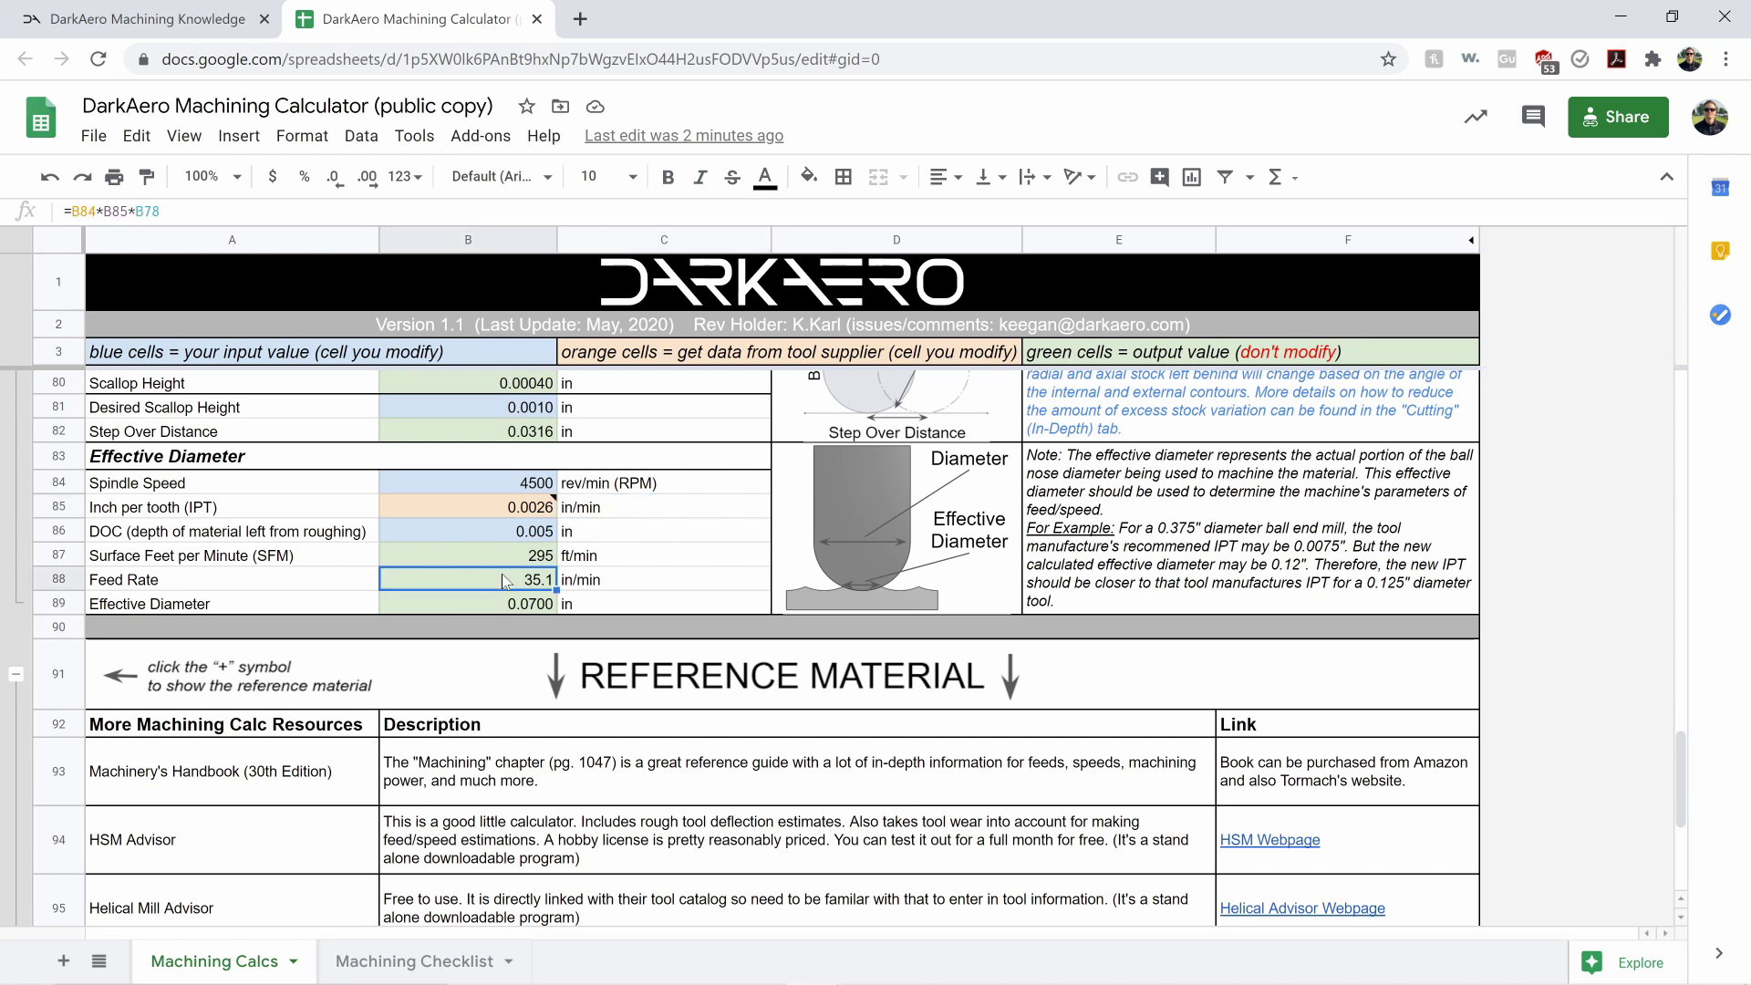
{"action": "left_click", "coordinate": [513, 605]}
{"action": "left_click", "coordinate": [485, 560]}
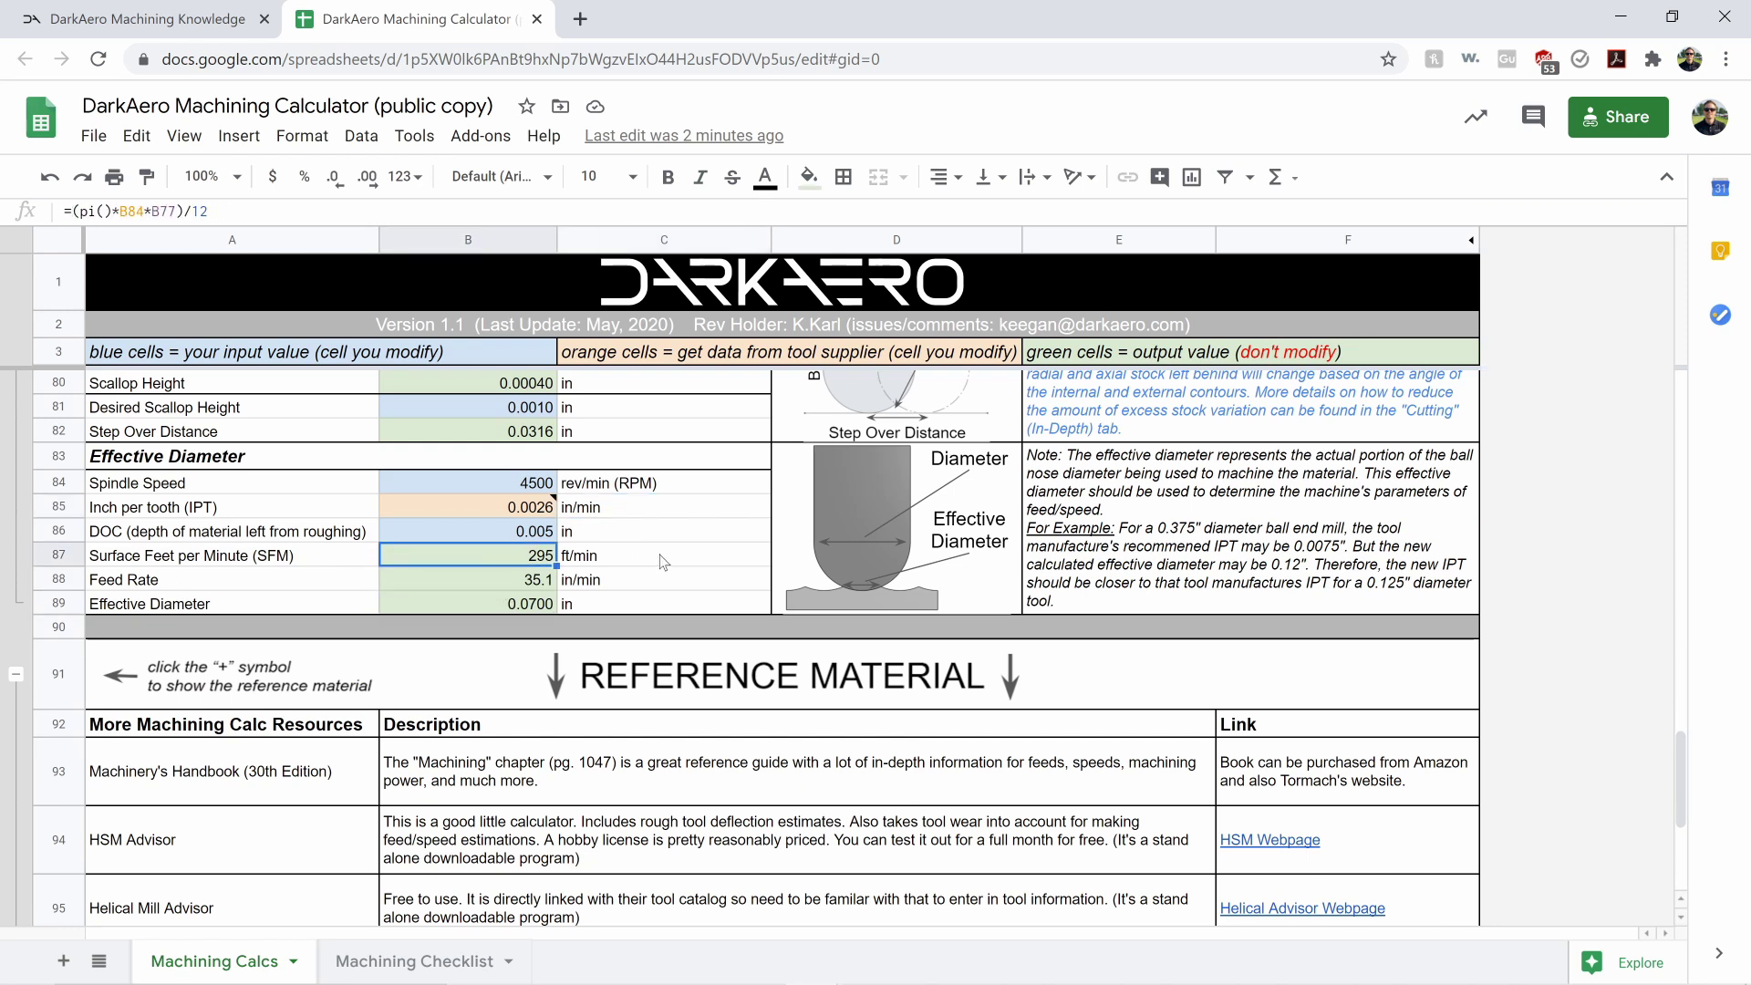
{"action": "scroll", "coordinate": [666, 556], "scroll_direction": "down", "scroll_amount": 2}
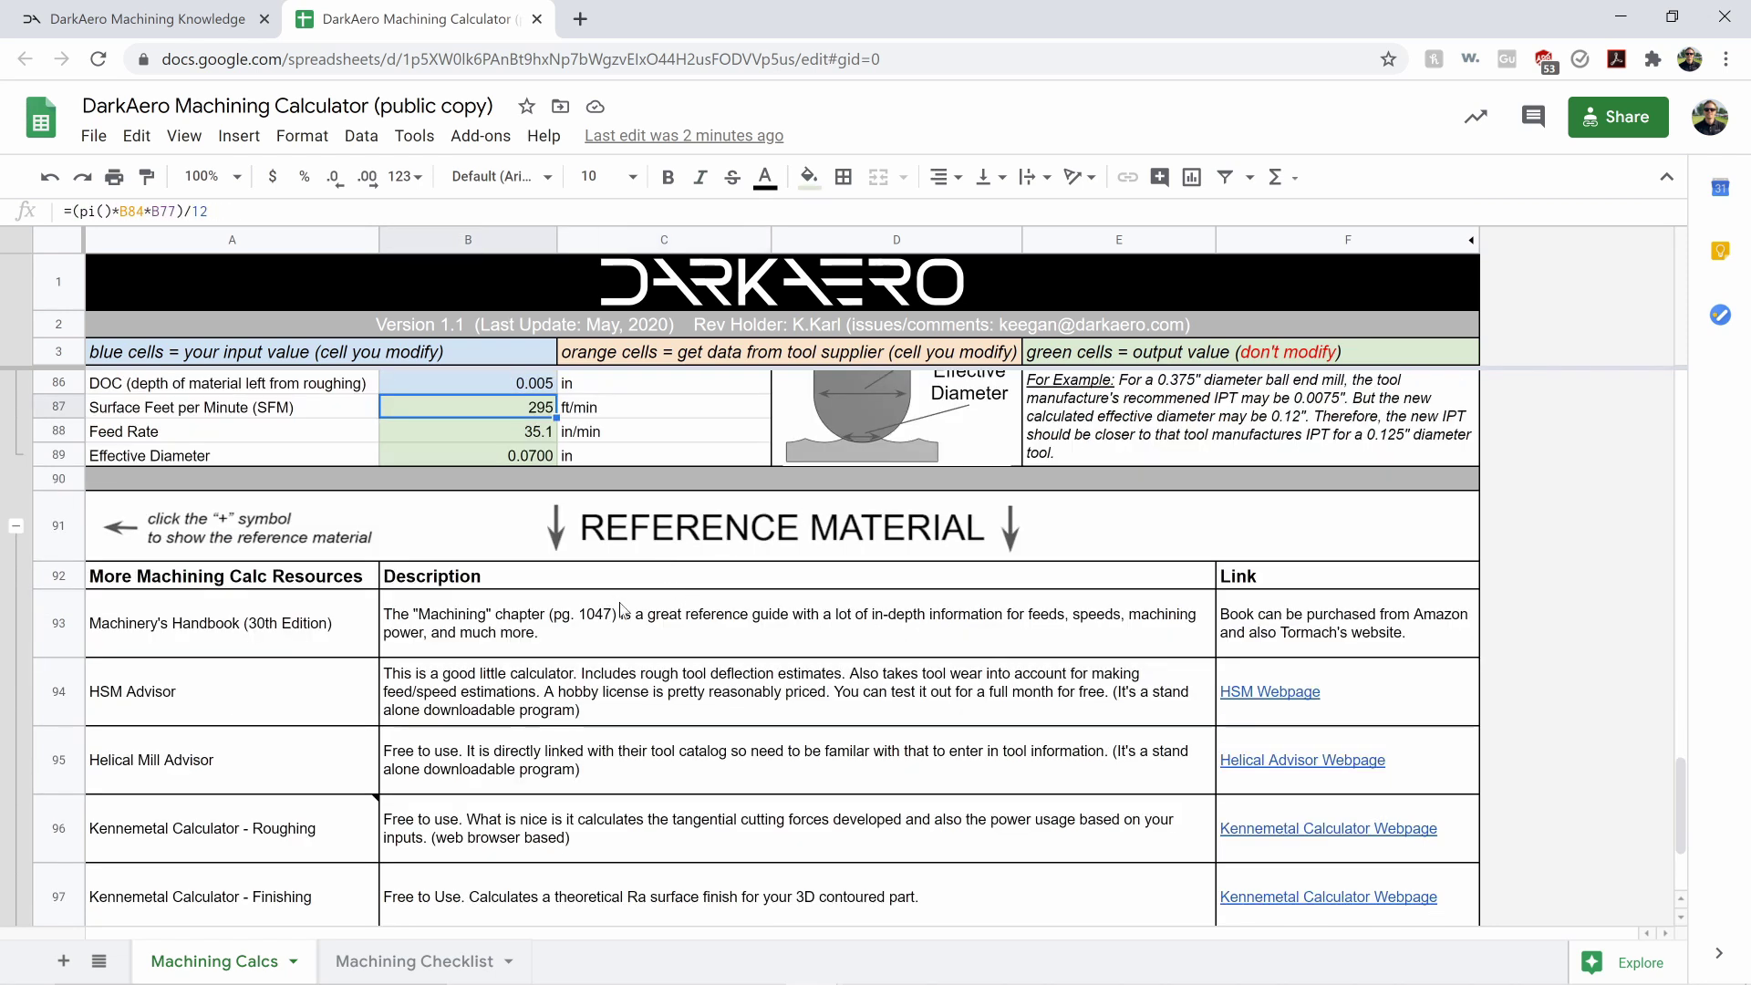
Scroll through Reference Material rows 92–99, covering HSM Advisor, Helical Mill Advisor, Kennemetal and Customerpart.net
{"action": "scroll", "coordinate": [625, 609], "scroll_direction": "down", "scroll_amount": 2}
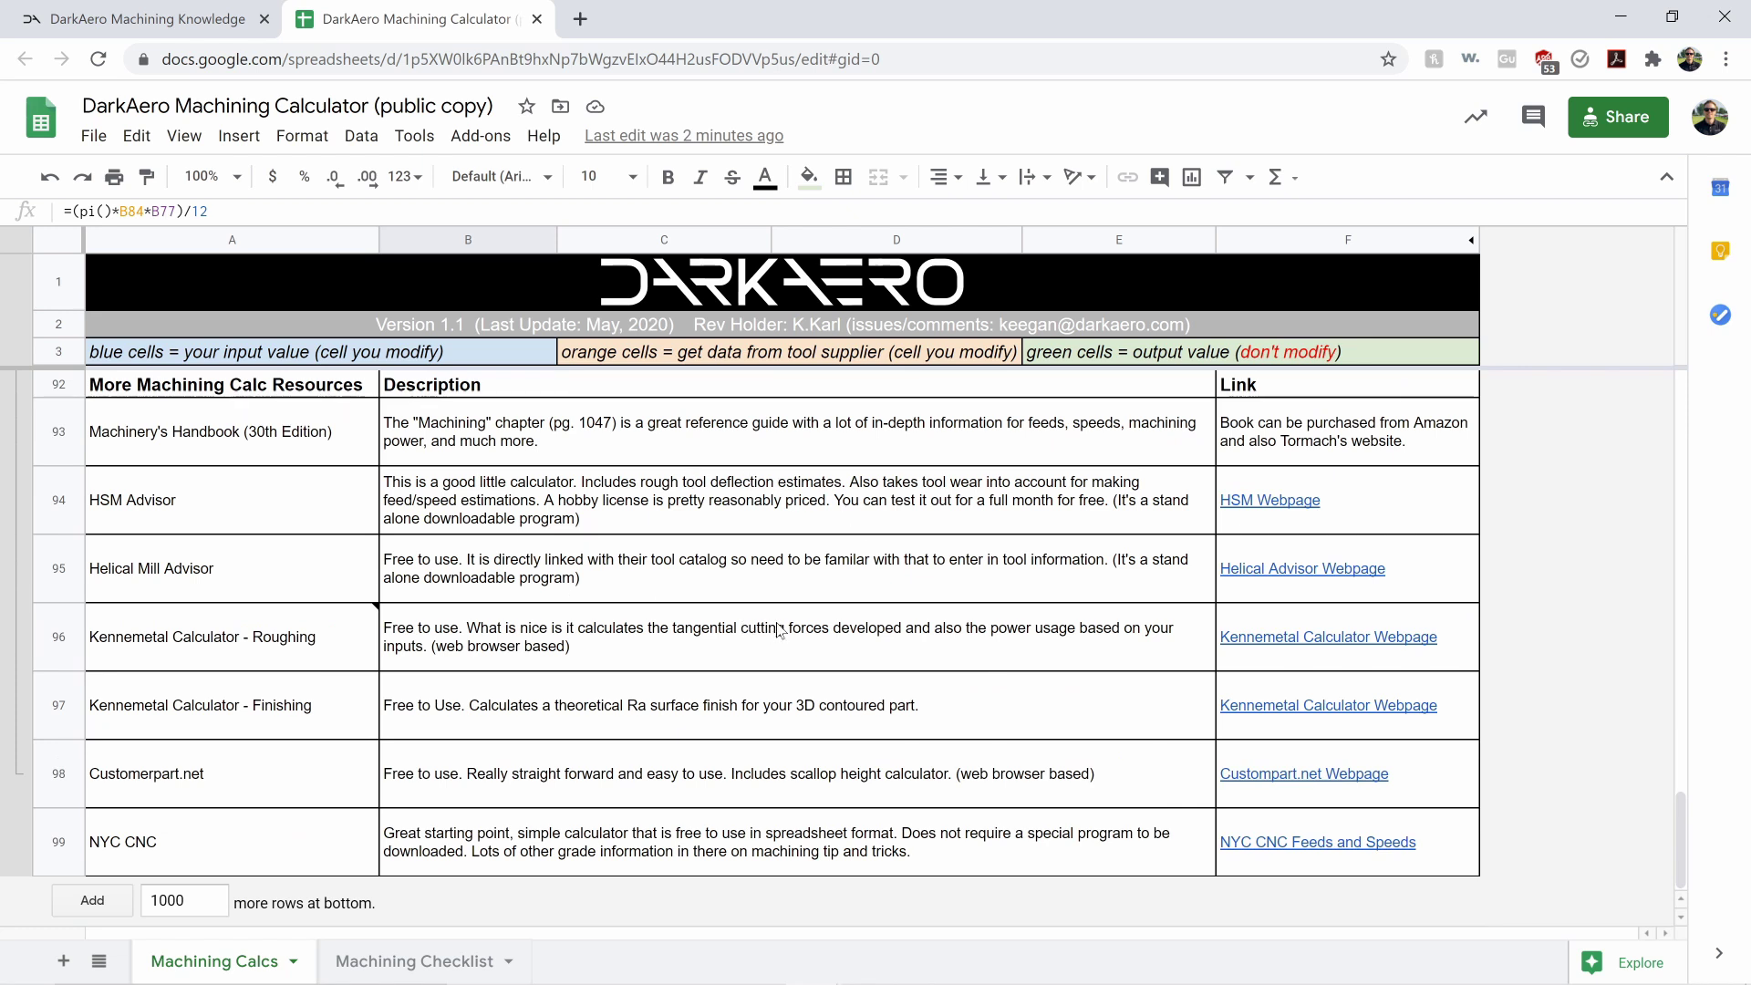
{"action": "scroll", "coordinate": [786, 614], "scroll_direction": "up", "scroll_amount": 2}
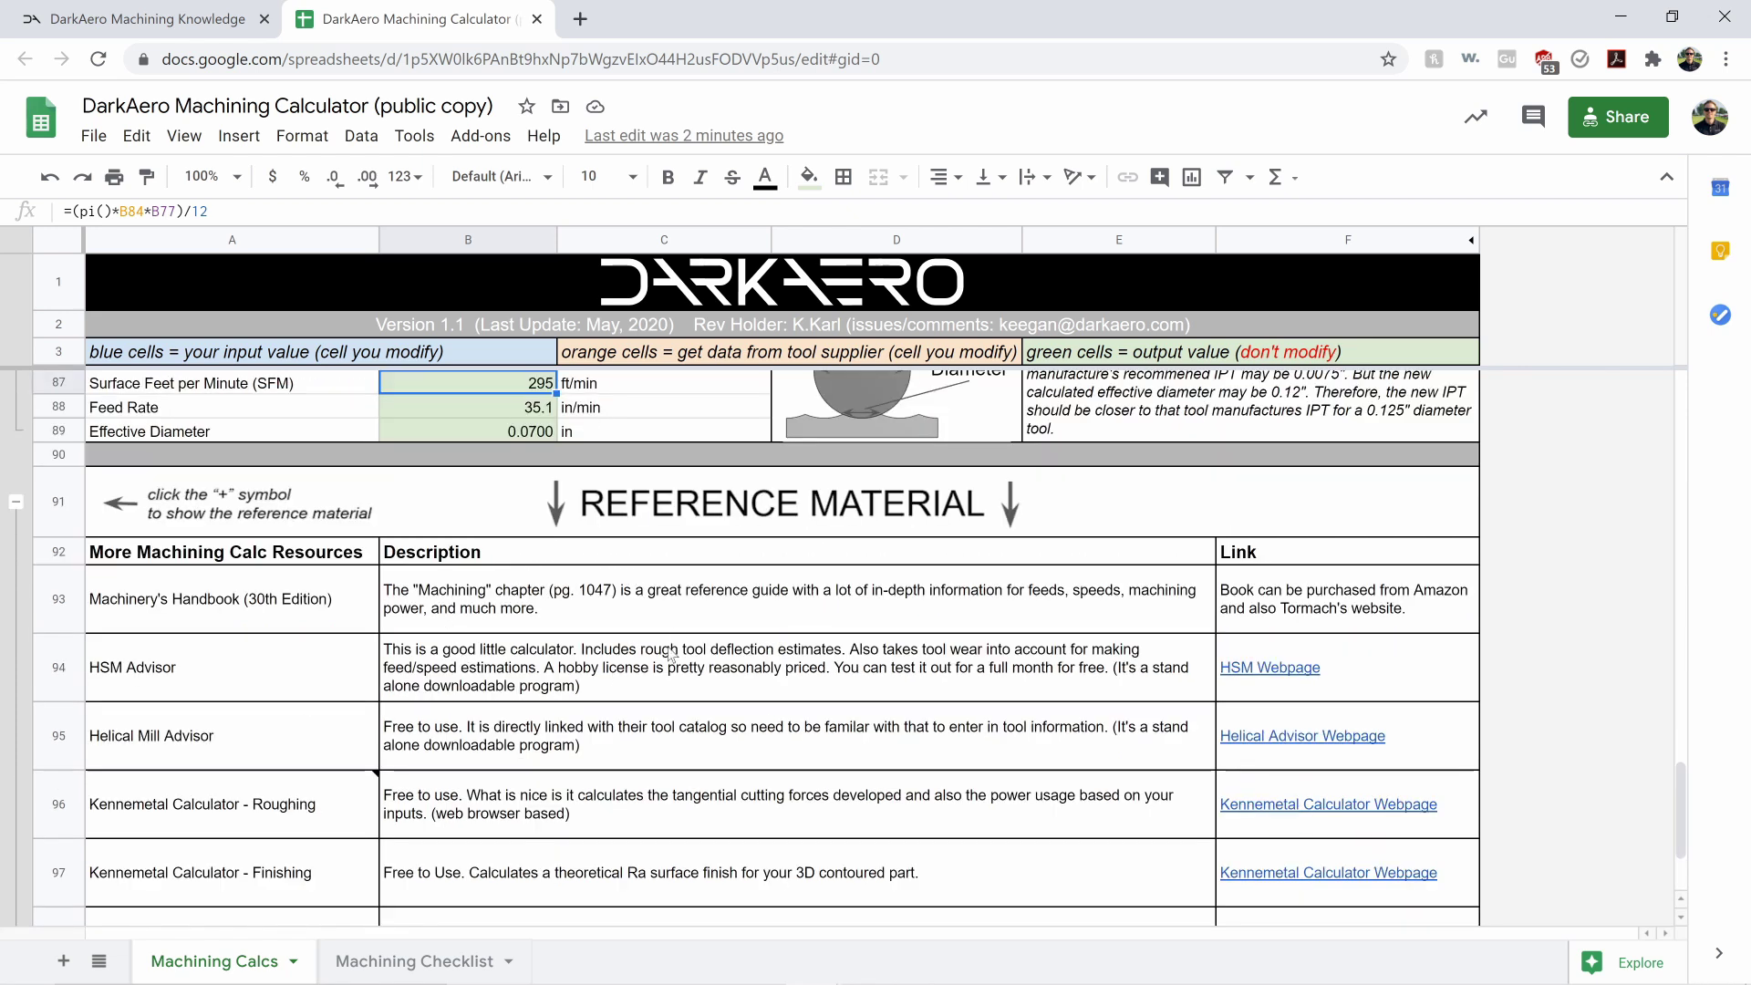
{"action": "scroll", "coordinate": [716, 640], "scroll_direction": "down", "scroll_amount": 2}
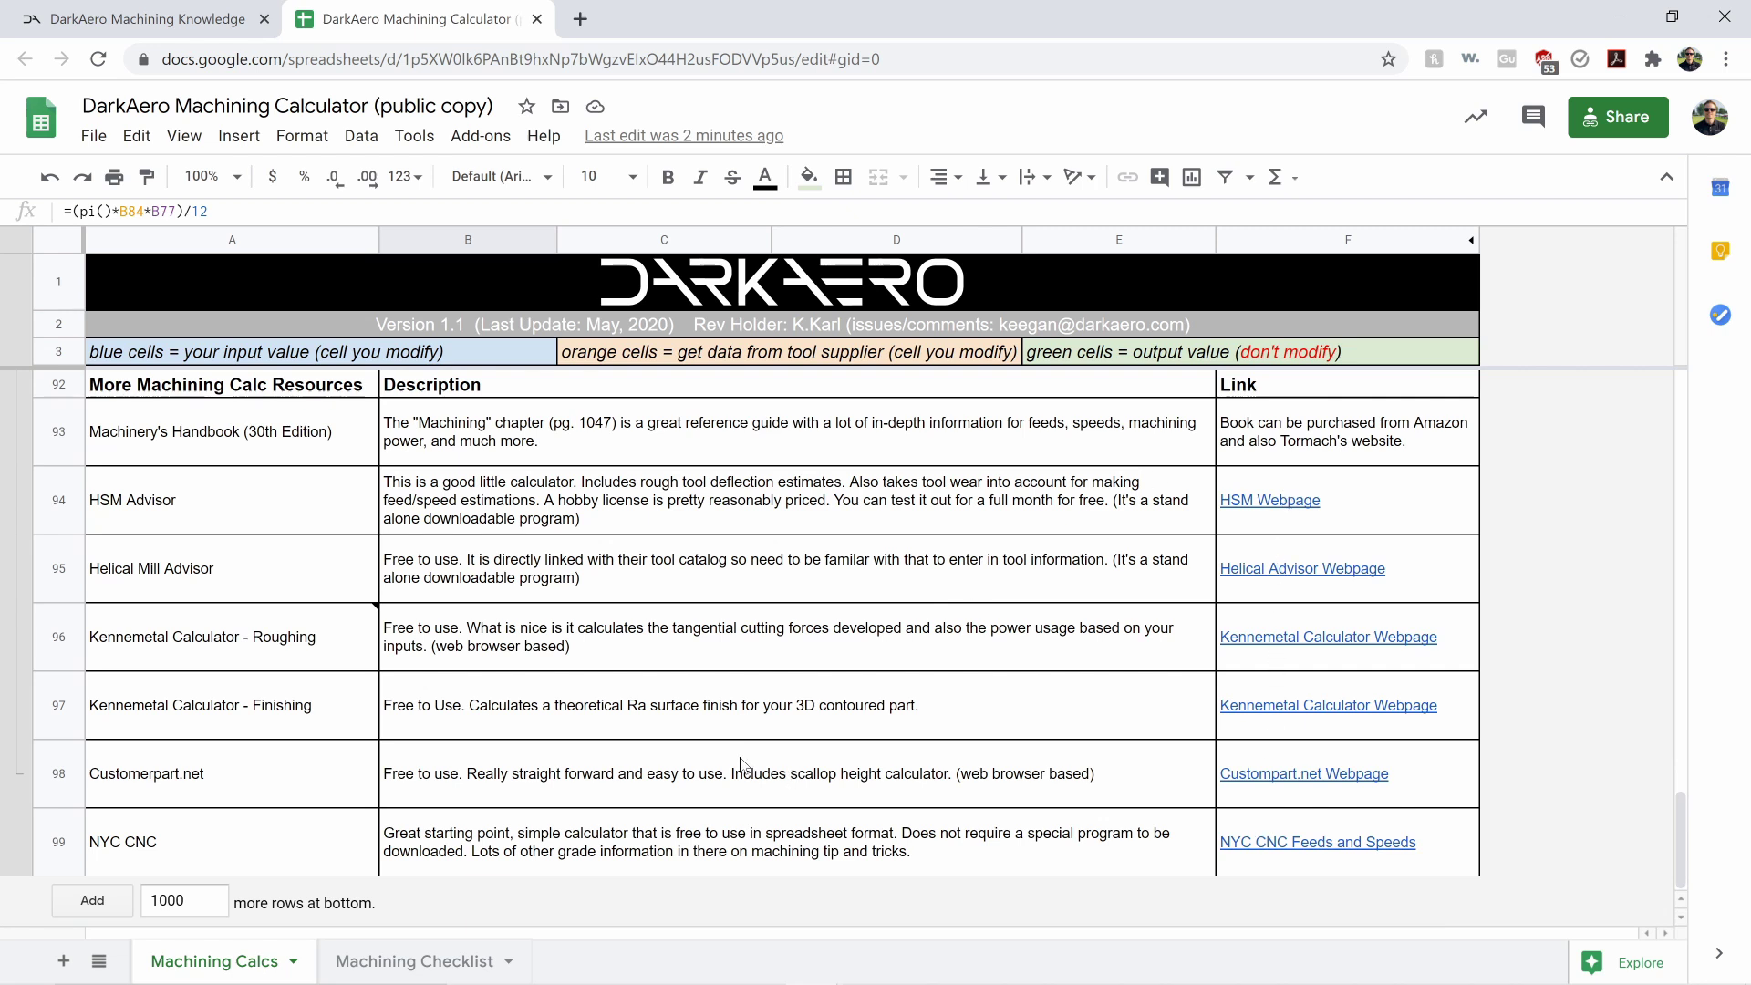
{"action": "scroll", "coordinate": [748, 754], "scroll_direction": "up", "scroll_amount": 5}
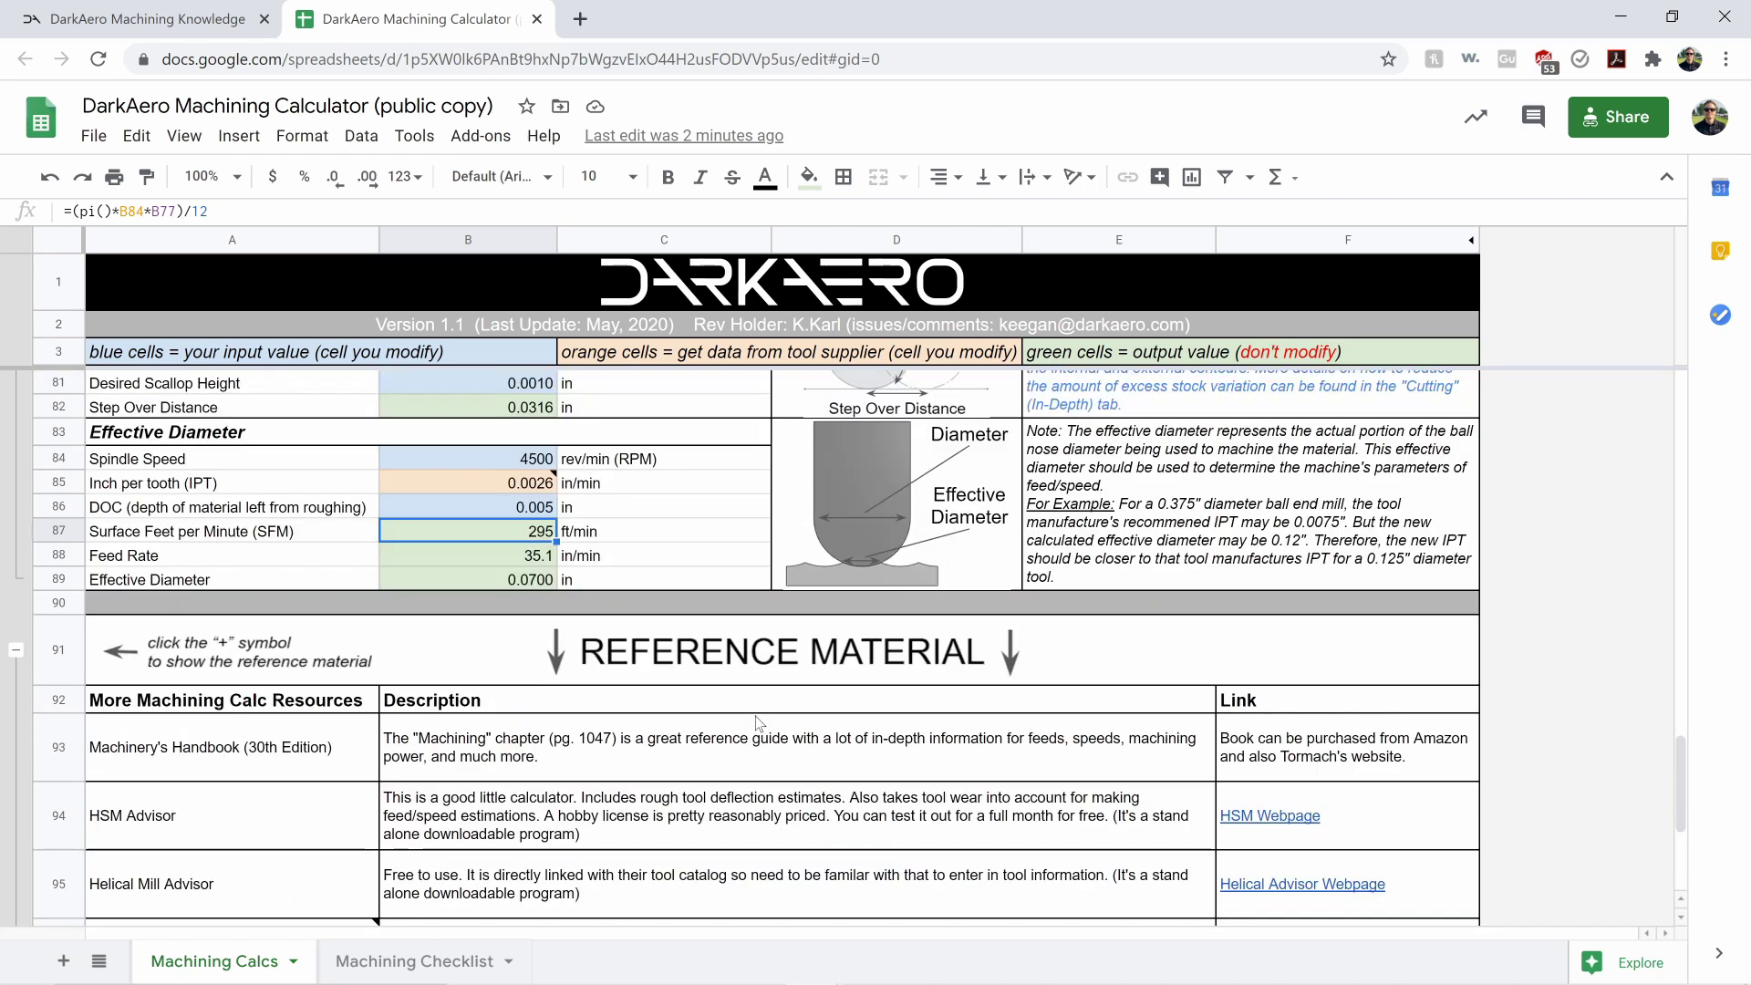
Scroll back to Roughing & Profiling Calcs and read the feed rate explanation note in D28
{"action": "scroll", "coordinate": [726, 712], "scroll_direction": "up", "scroll_amount": 4}
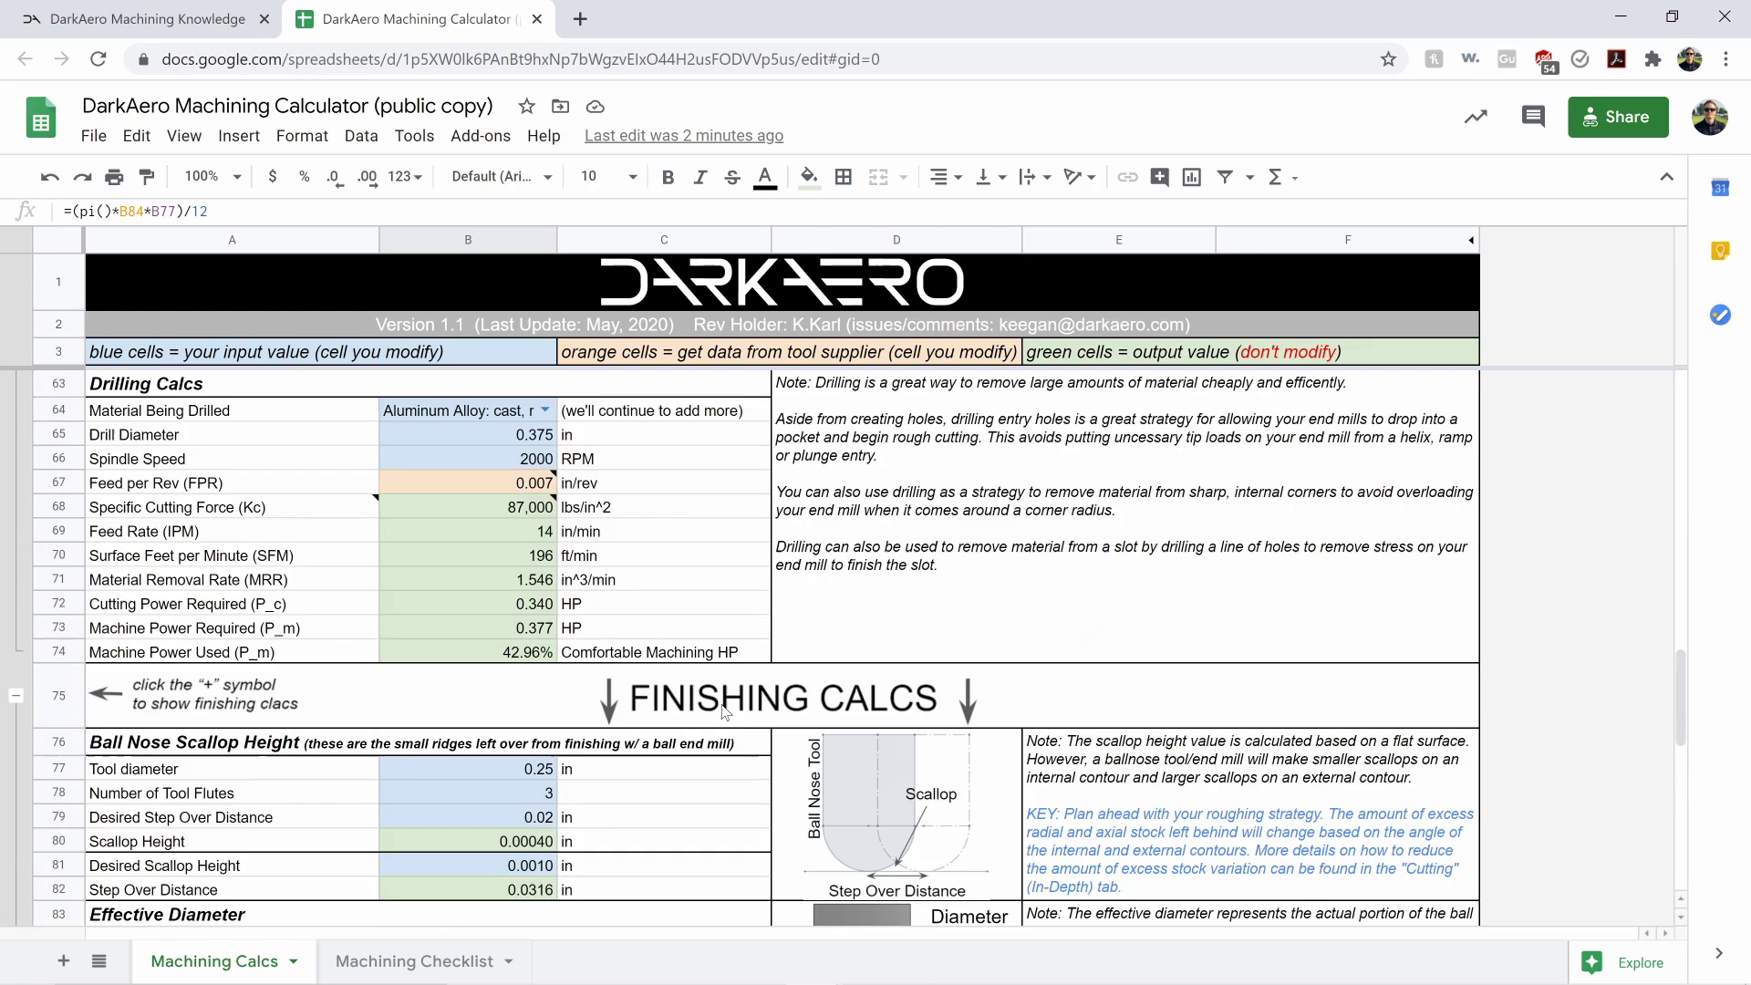
{"action": "scroll", "coordinate": [693, 675], "scroll_direction": "down", "scroll_amount": 2}
{"action": "left_click", "coordinate": [675, 653]}
{"action": "scroll", "coordinate": [638, 629], "scroll_direction": "down", "scroll_amount": 2}
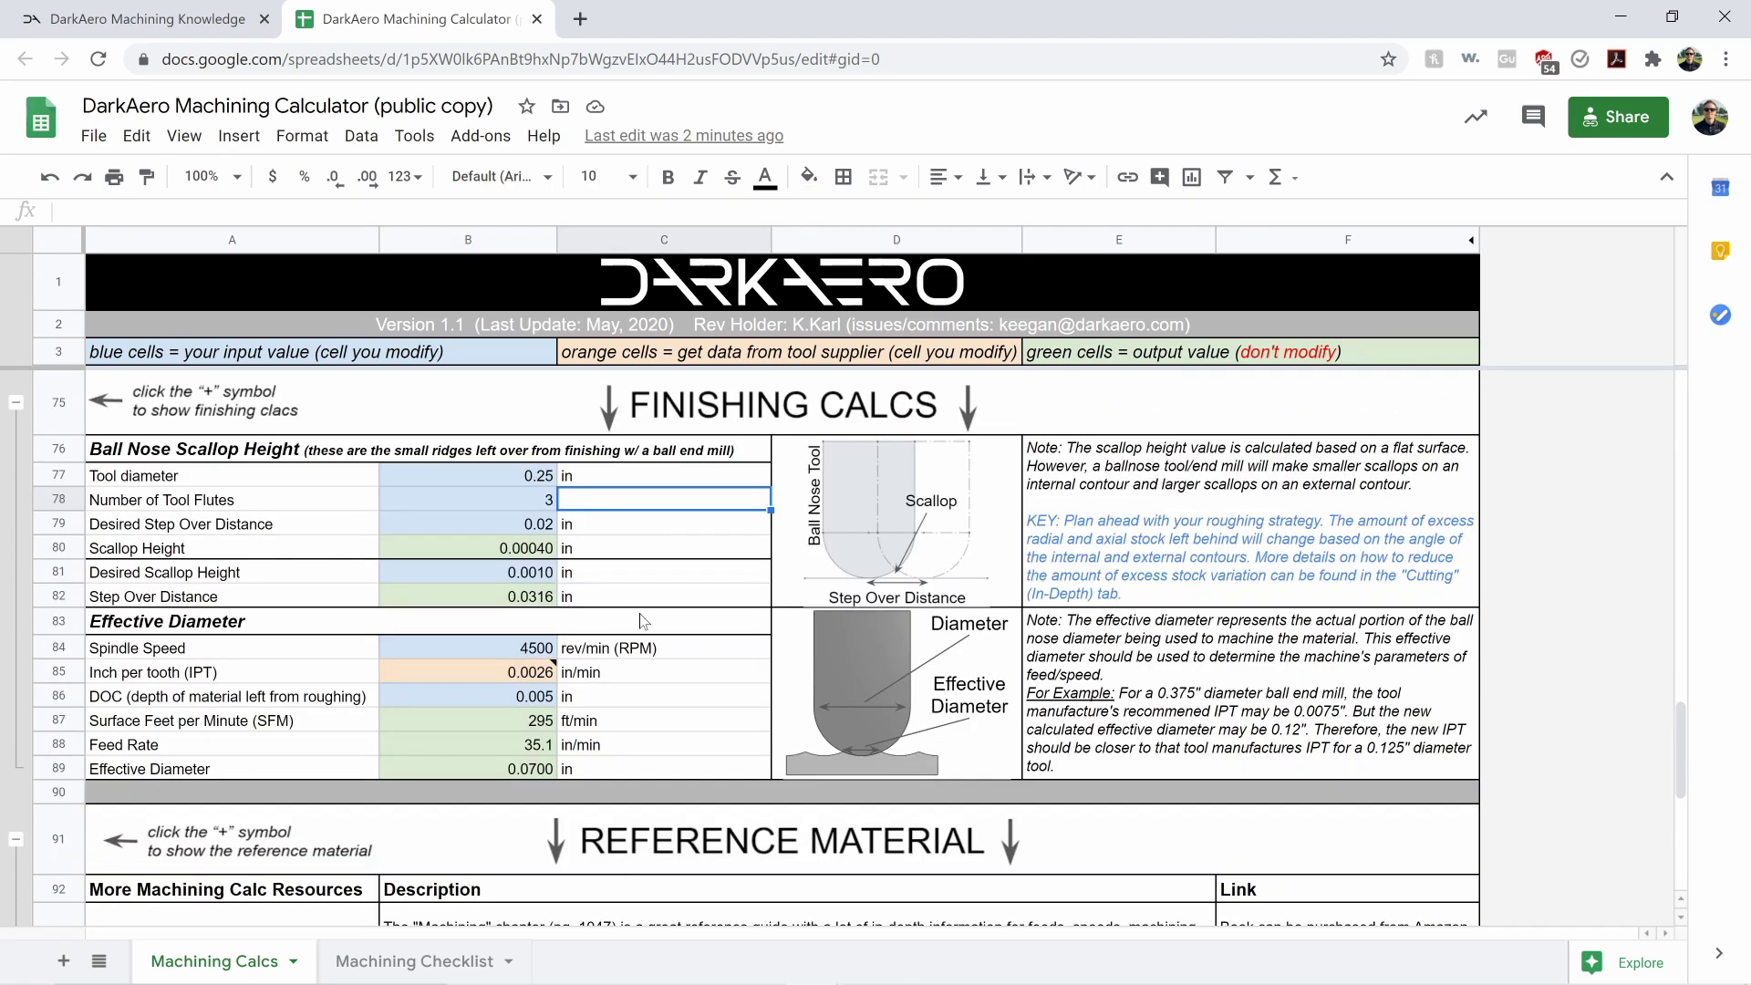
{"action": "scroll", "coordinate": [560, 657], "scroll_direction": "up", "scroll_amount": 15}
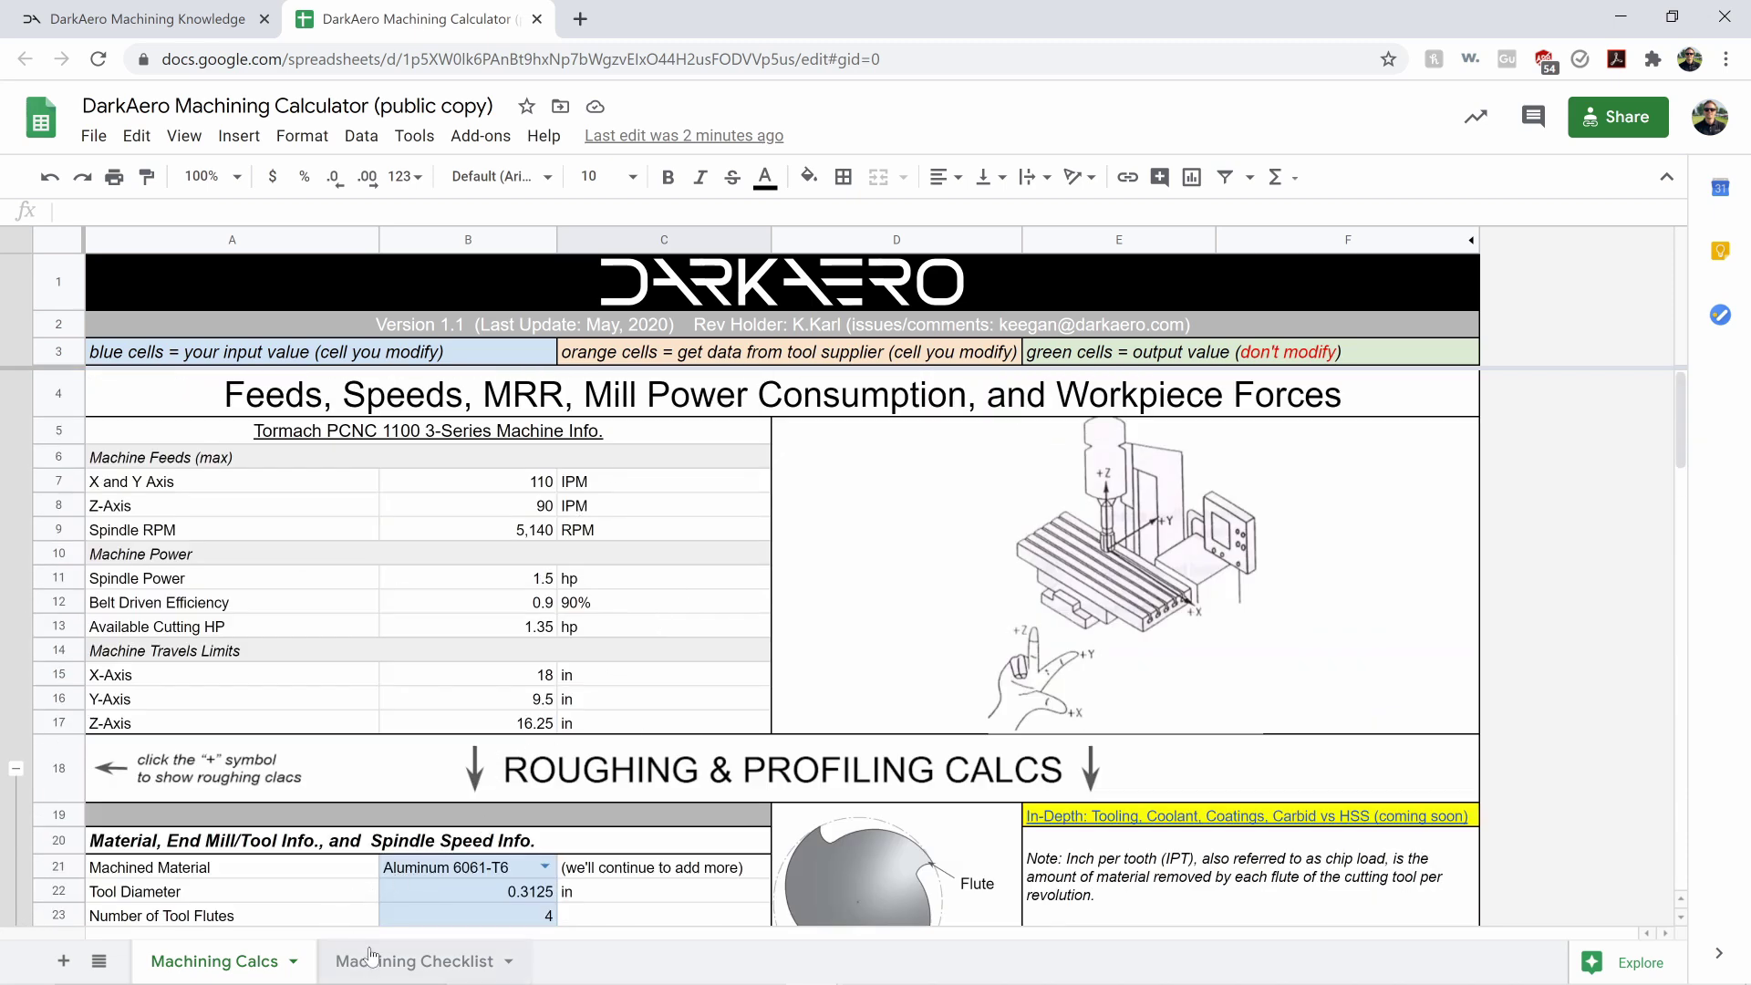
{"action": "scroll", "coordinate": [764, 565], "scroll_direction": "down", "scroll_amount": 2}
{"action": "scroll", "coordinate": [764, 565], "scroll_direction": "down", "scroll_amount": 2}
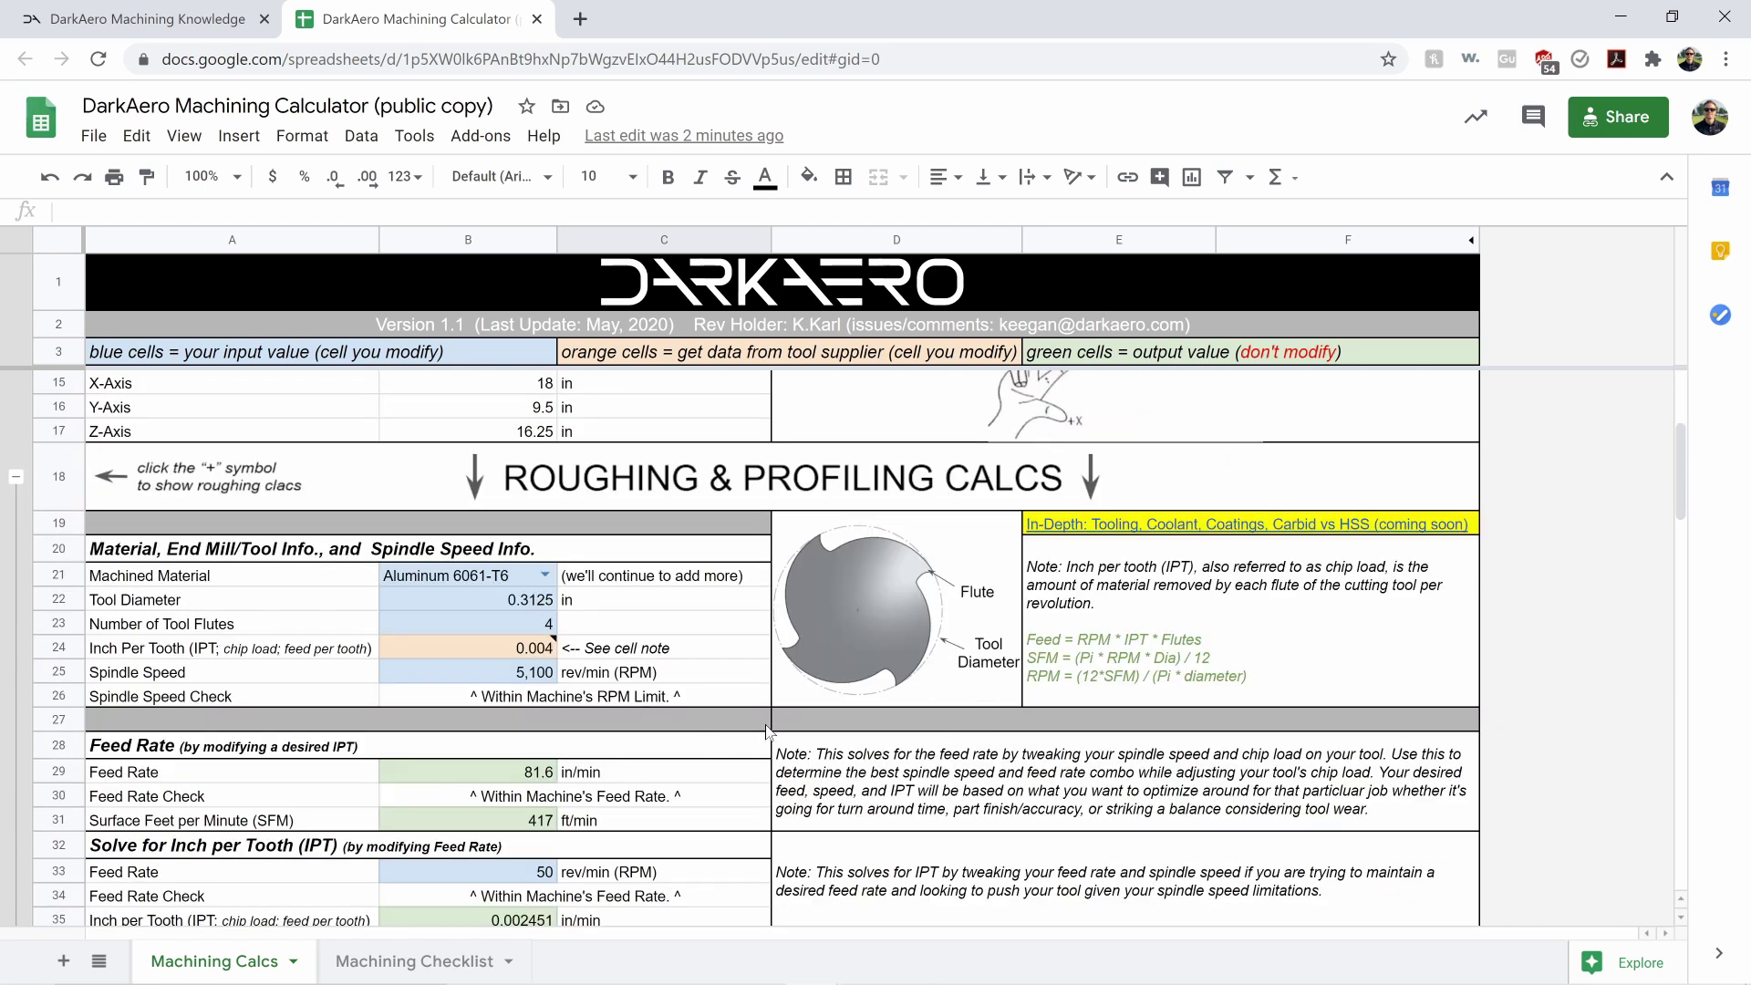
{"action": "left_click", "coordinate": [839, 777]}
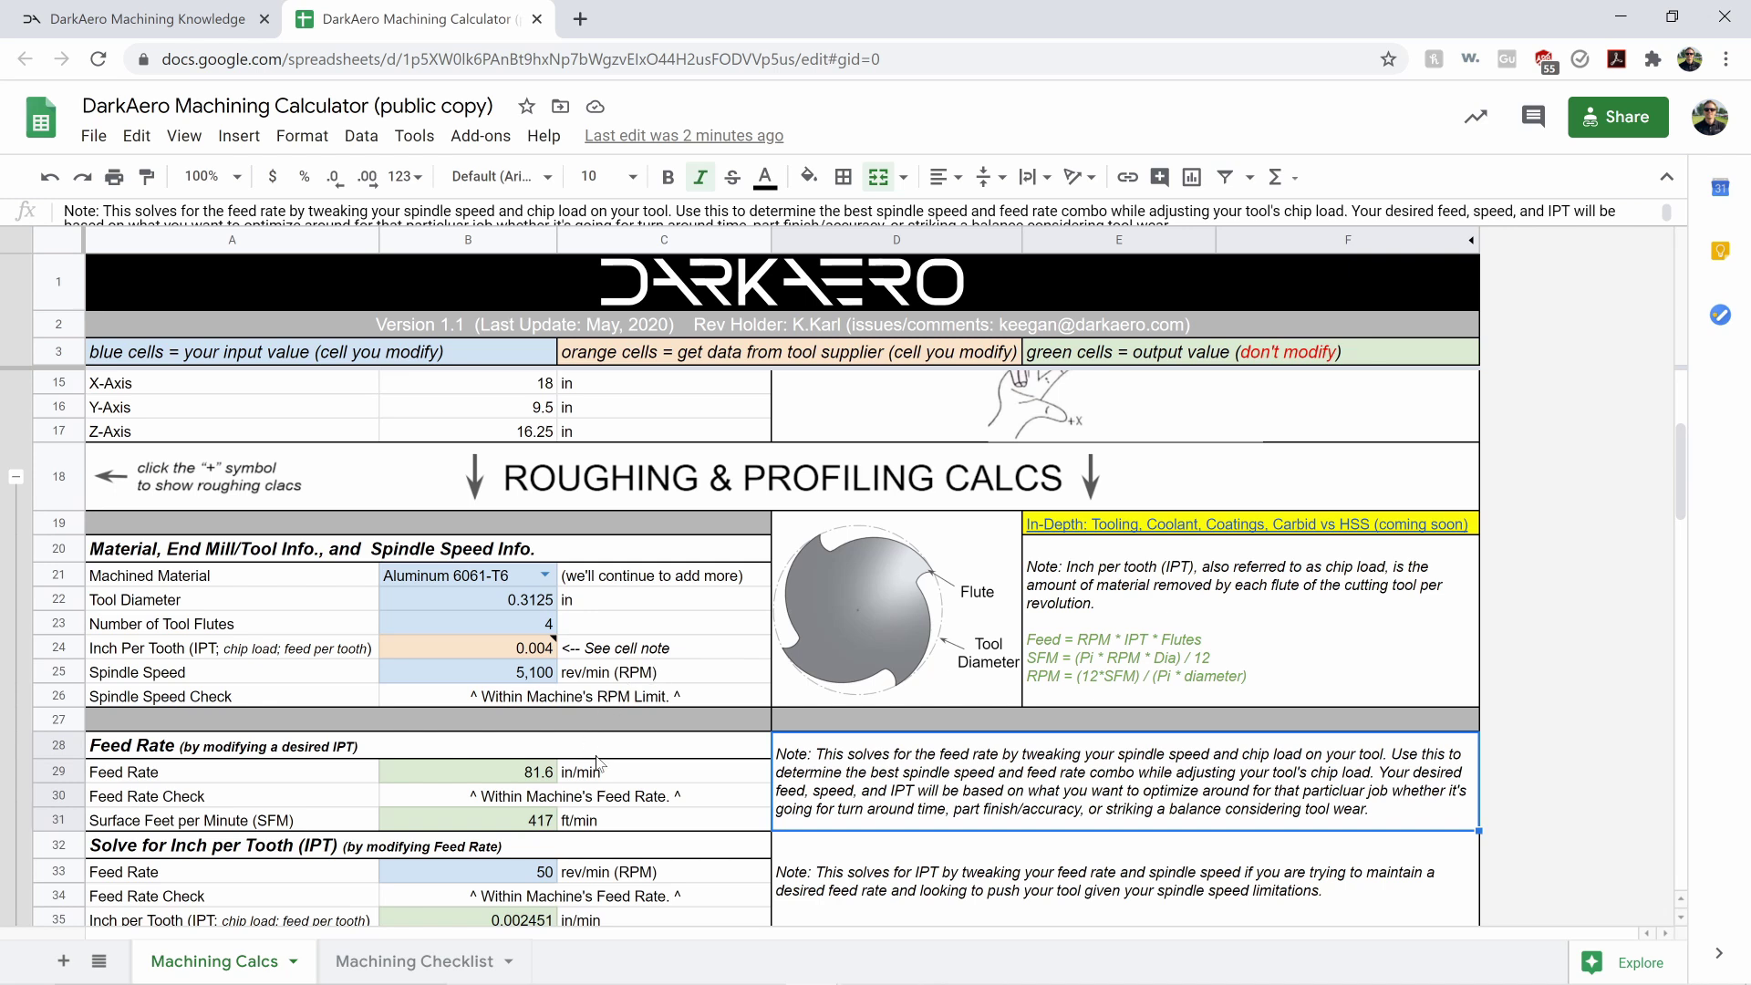
Switch to the Machining Checklist sheet and select tasks such as workholding placement, fluid levels and tooling offsets
{"action": "left_click", "coordinate": [411, 967]}
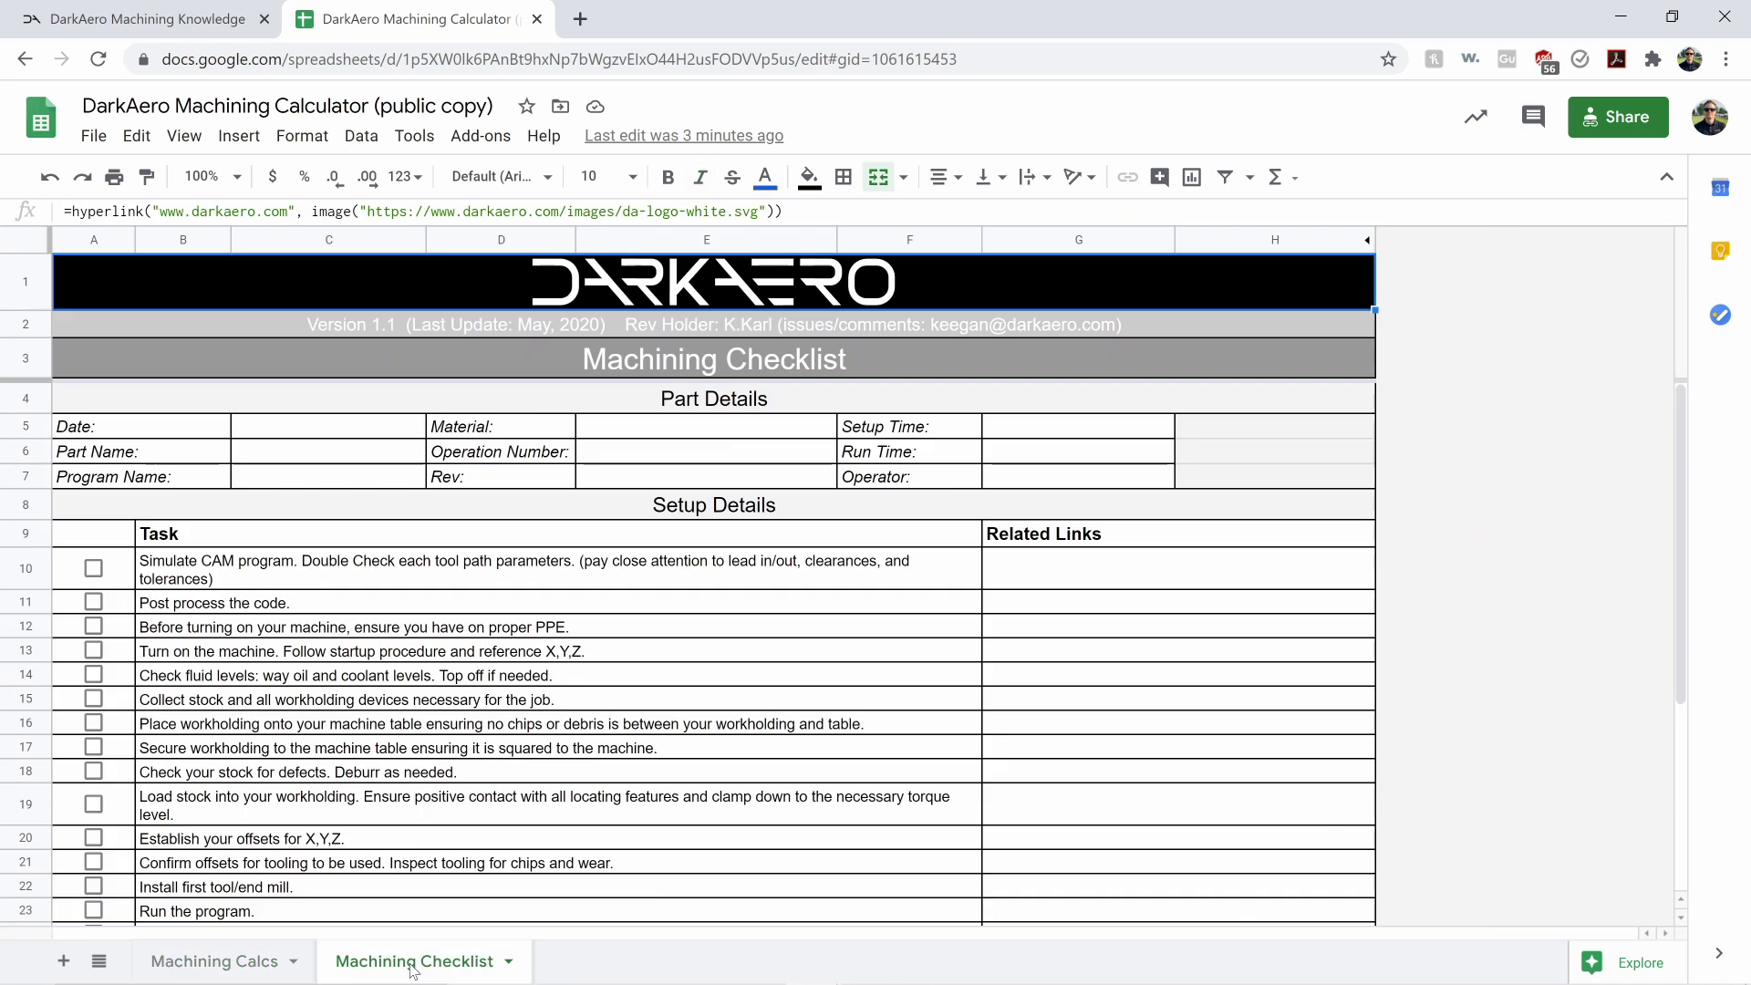
{"action": "left_click", "coordinate": [468, 727]}
{"action": "scroll", "coordinate": [483, 721], "scroll_direction": "down", "scroll_amount": 2}
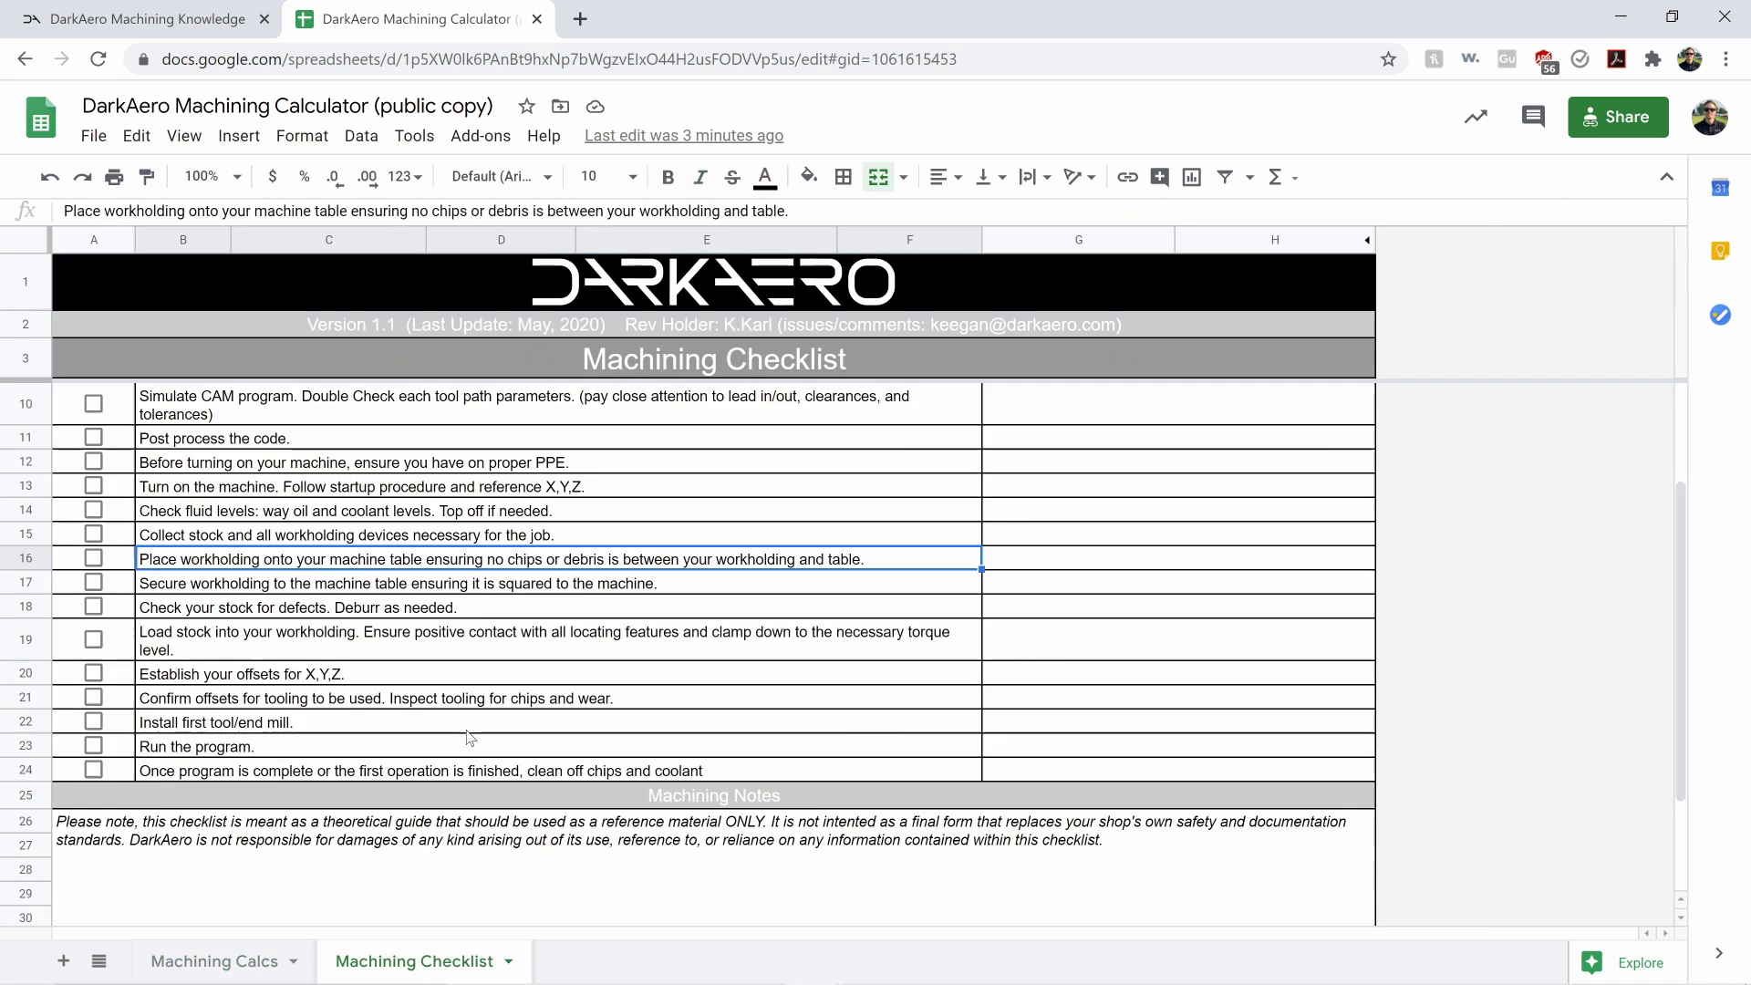
{"action": "scroll", "coordinate": [501, 710], "scroll_direction": "up", "scroll_amount": 2}
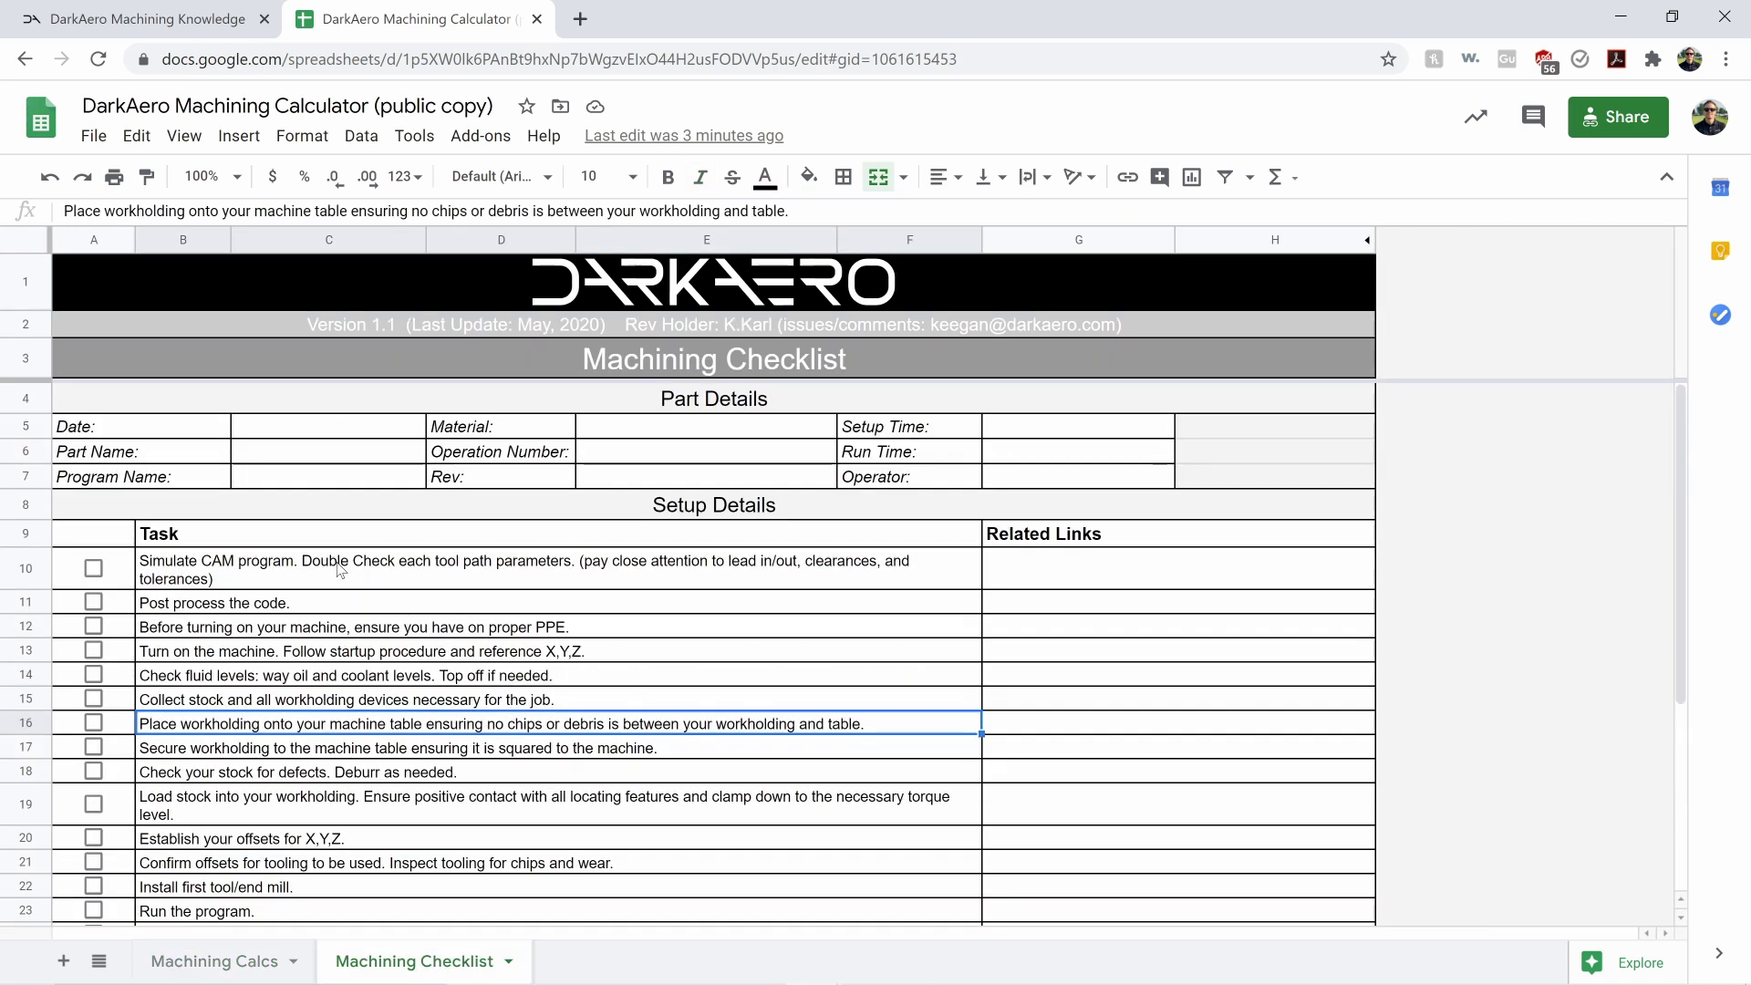
{"action": "left_click_drag", "start_coordinate": [349, 573], "coordinate": [351, 794]}
{"action": "left_click", "coordinate": [390, 679]}
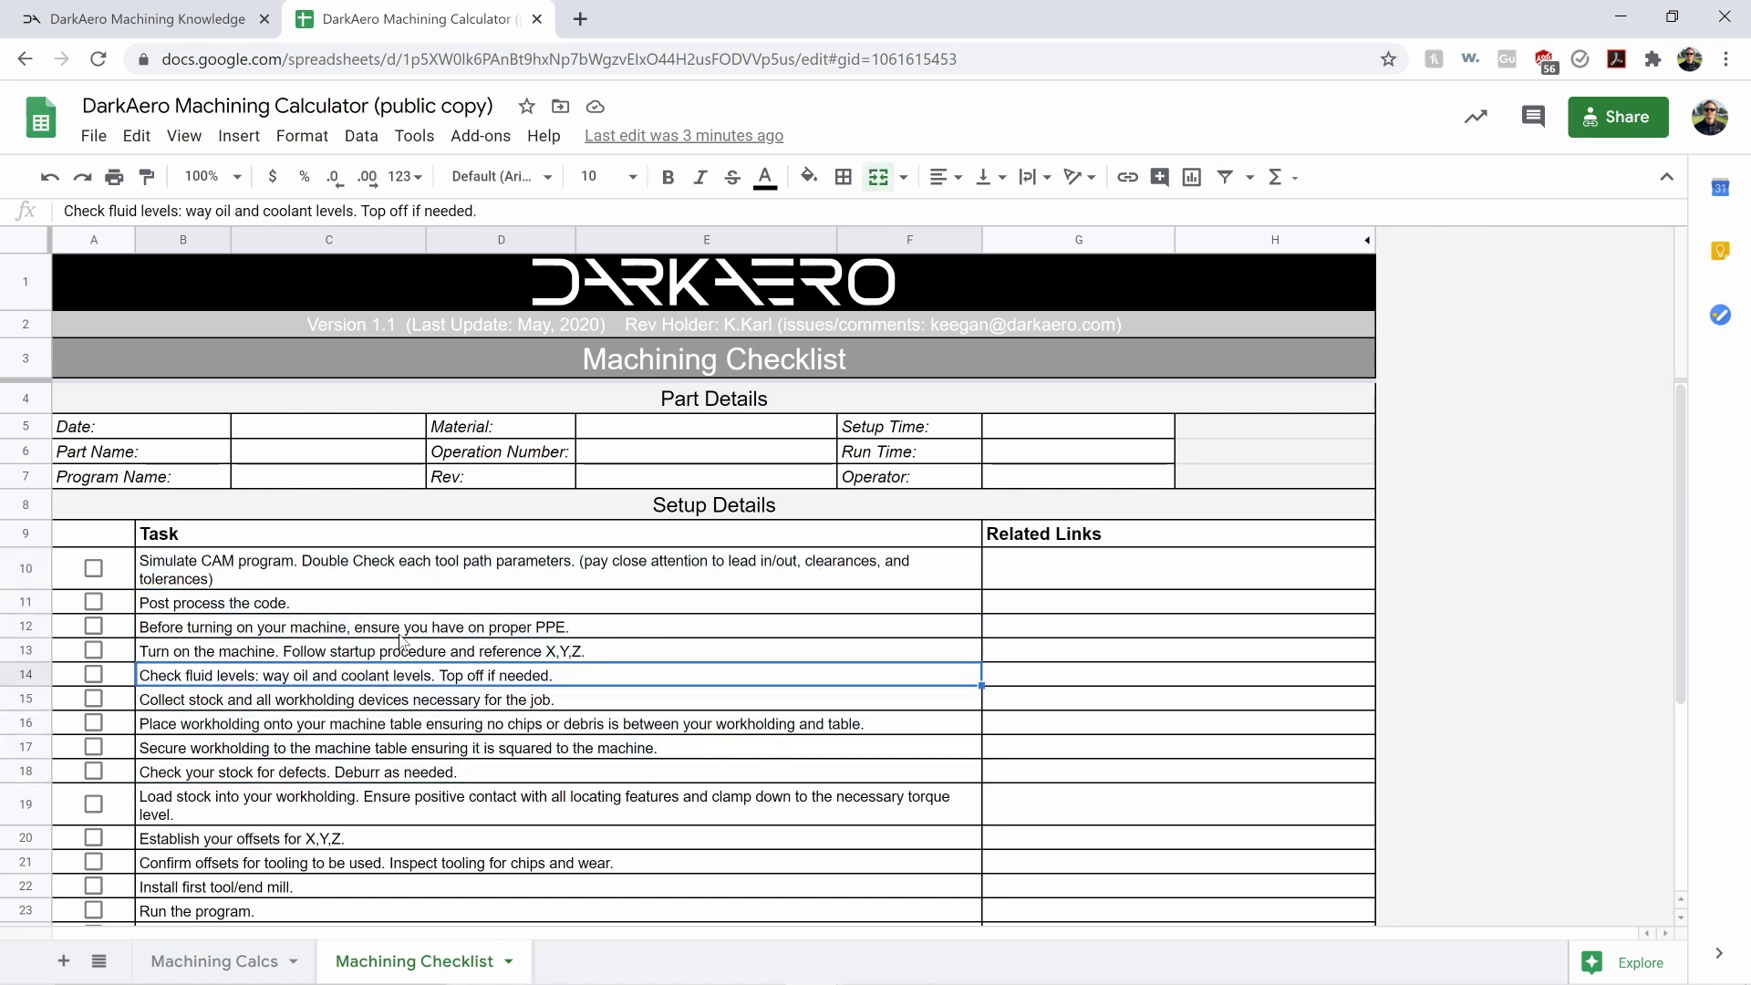
{"action": "scroll", "coordinate": [401, 641], "scroll_direction": "down", "scroll_amount": 2}
{"action": "left_click", "coordinate": [422, 704]}
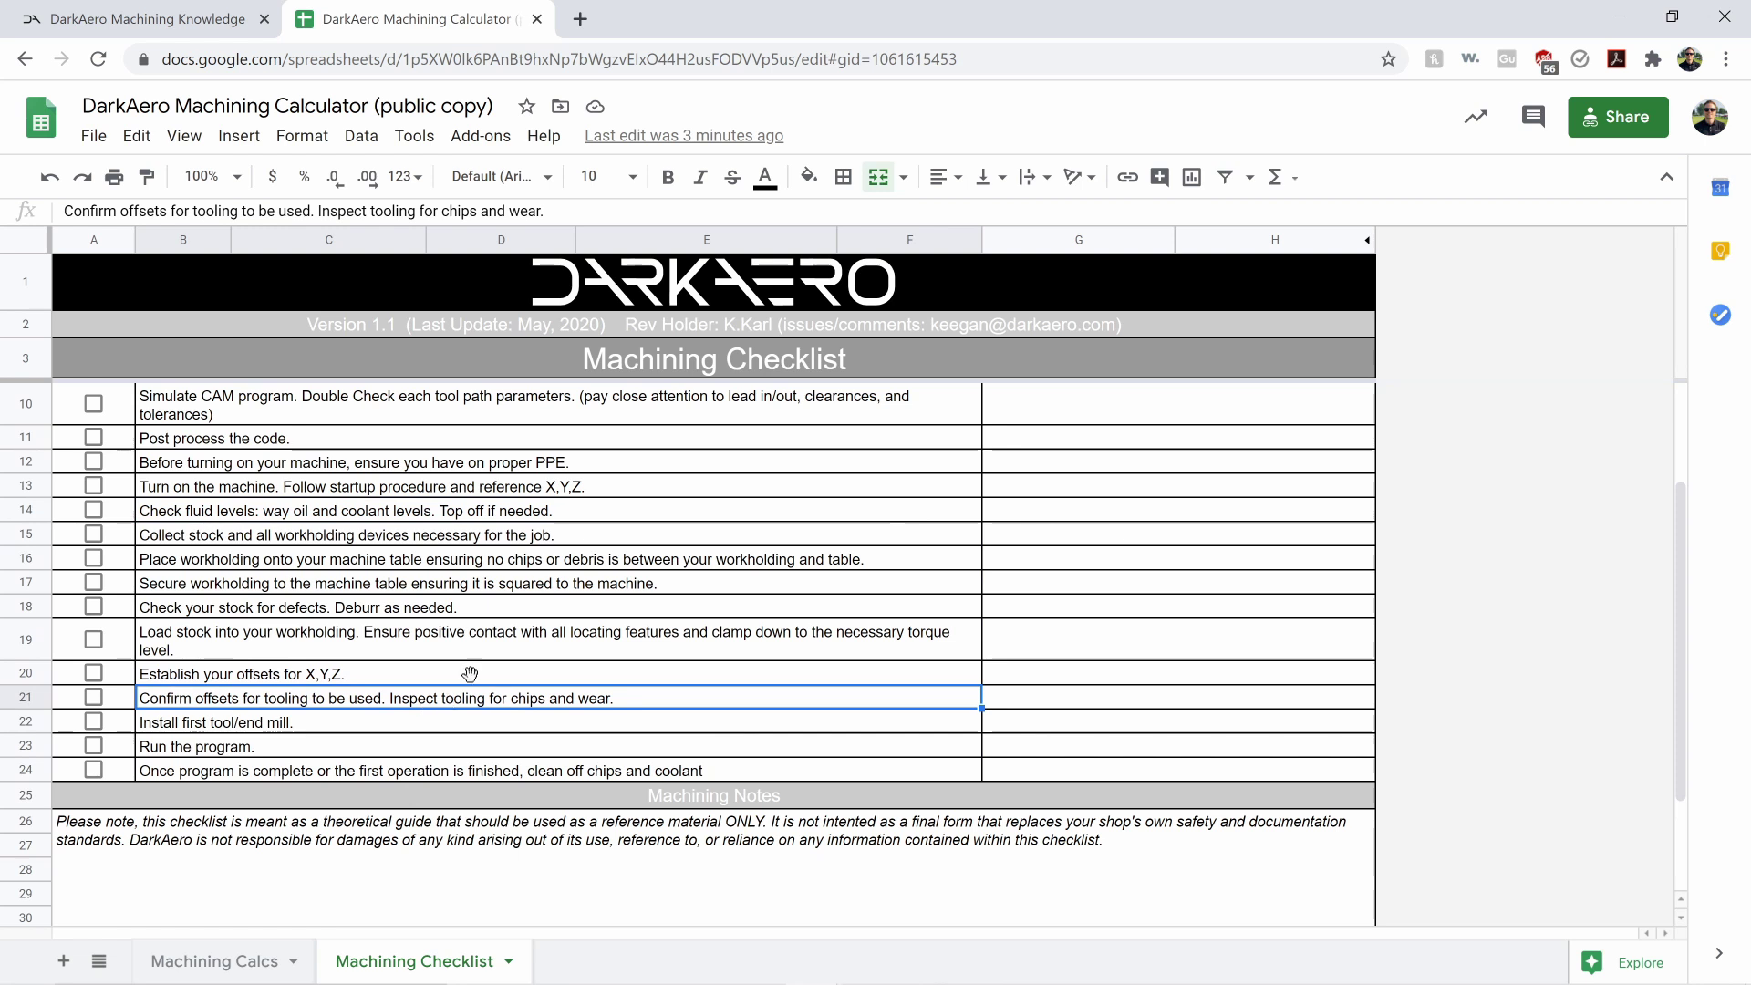